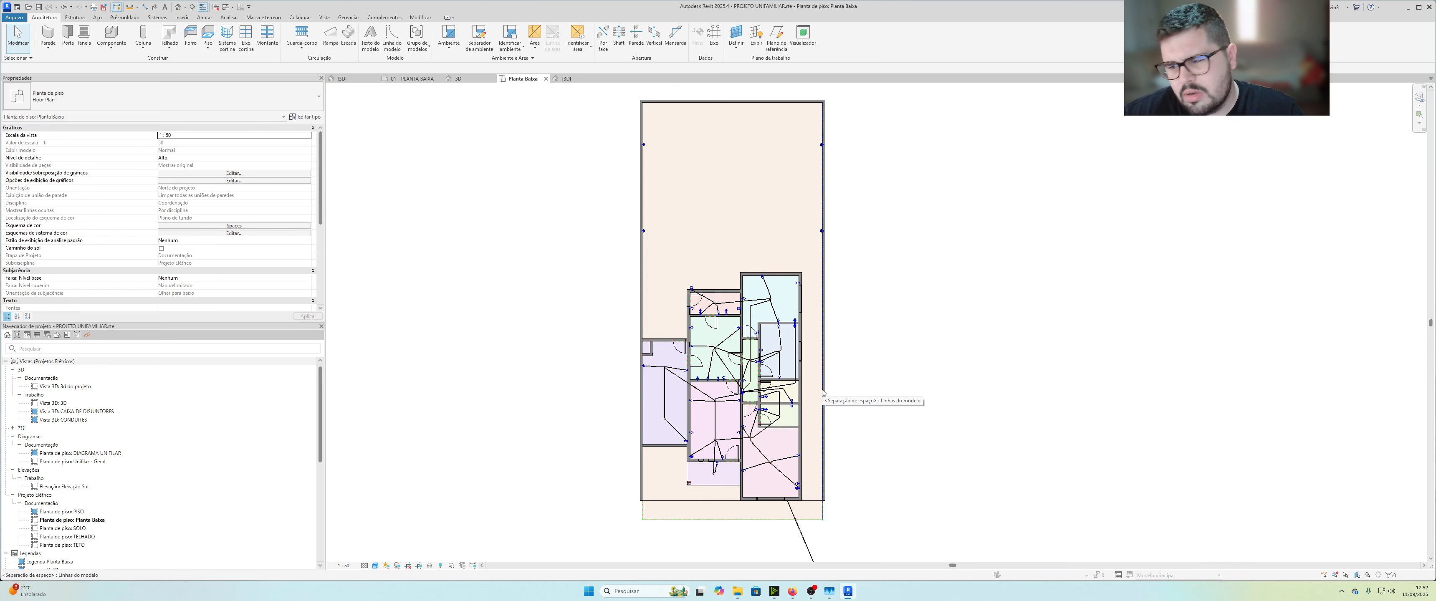
Step: Examine the front of the lot on the Planta Baixa view, around the service conduit leaving the house
scroll(821, 417, up, 5)
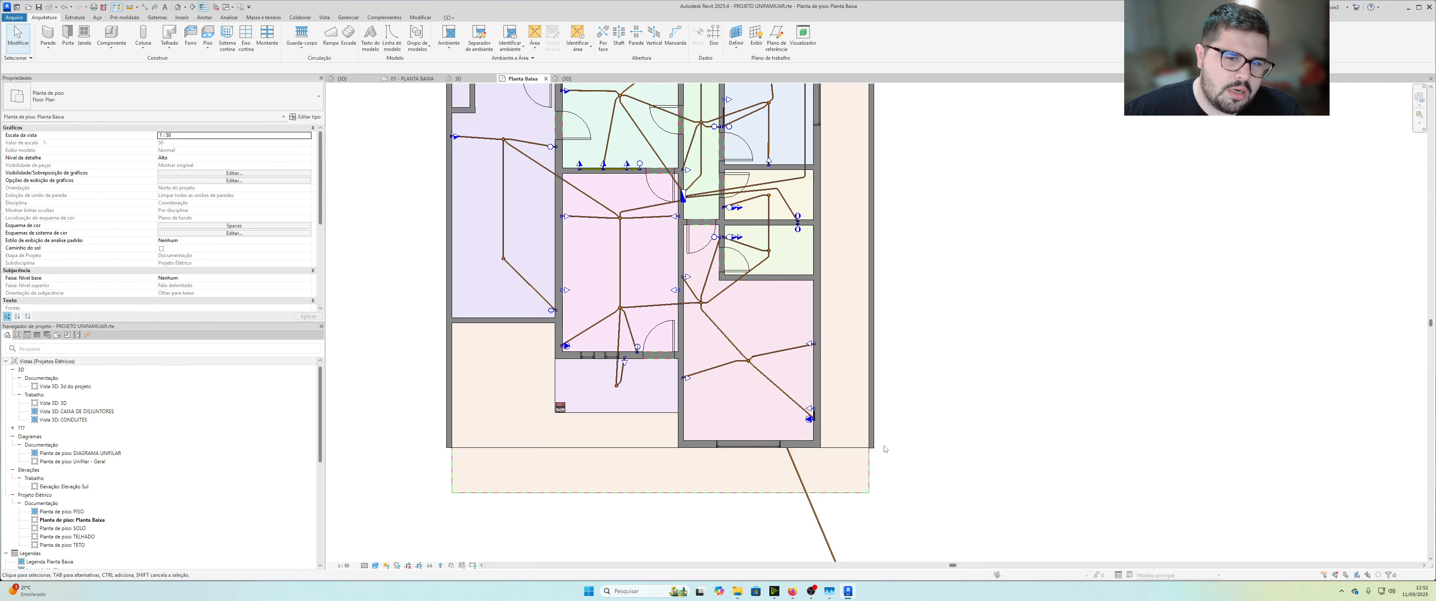
scroll(885, 449, down, 3)
drag(501, 98, 537, 186)
scroll(752, 252, up, 5)
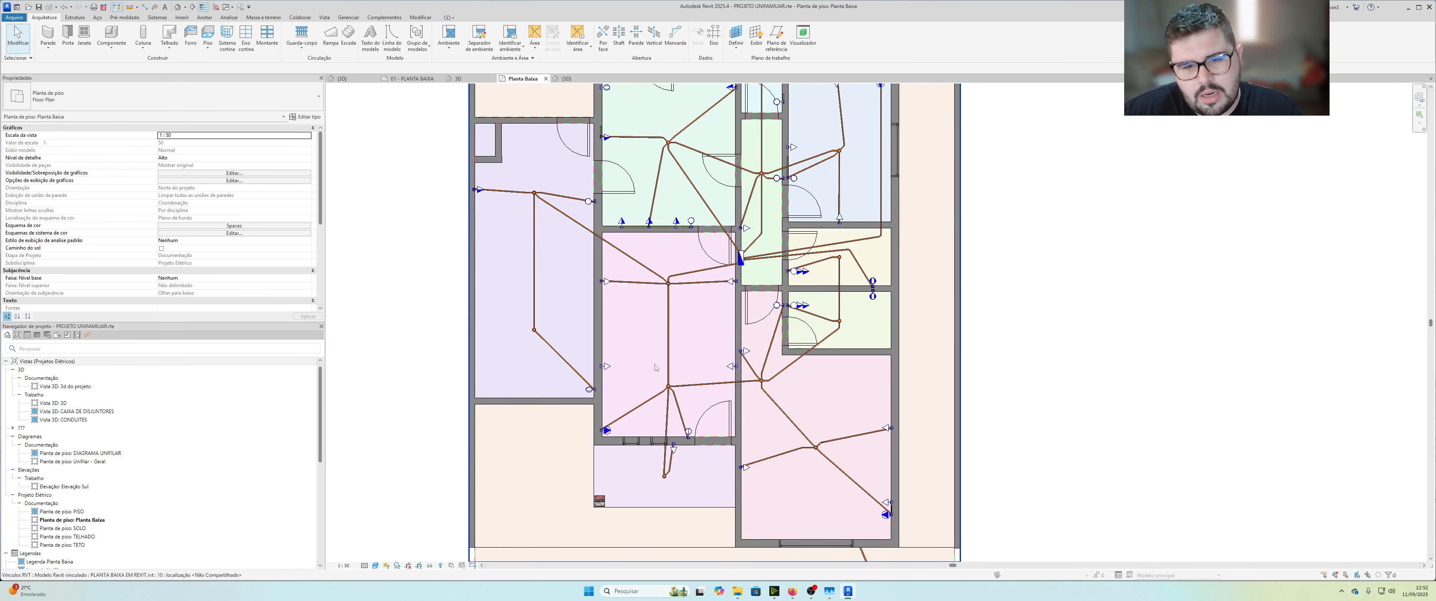
middle_drag(840, 439, 837, 374)
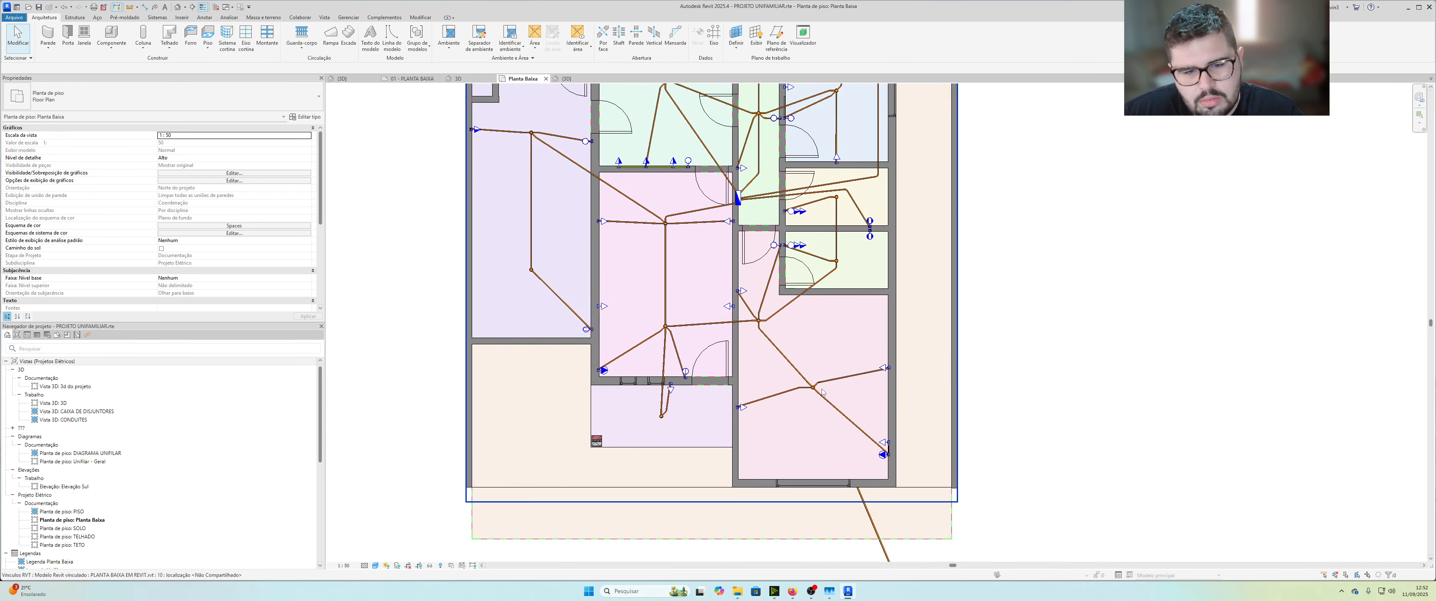
middle_drag(901, 437, 845, 389)
scroll(882, 442, up, 1)
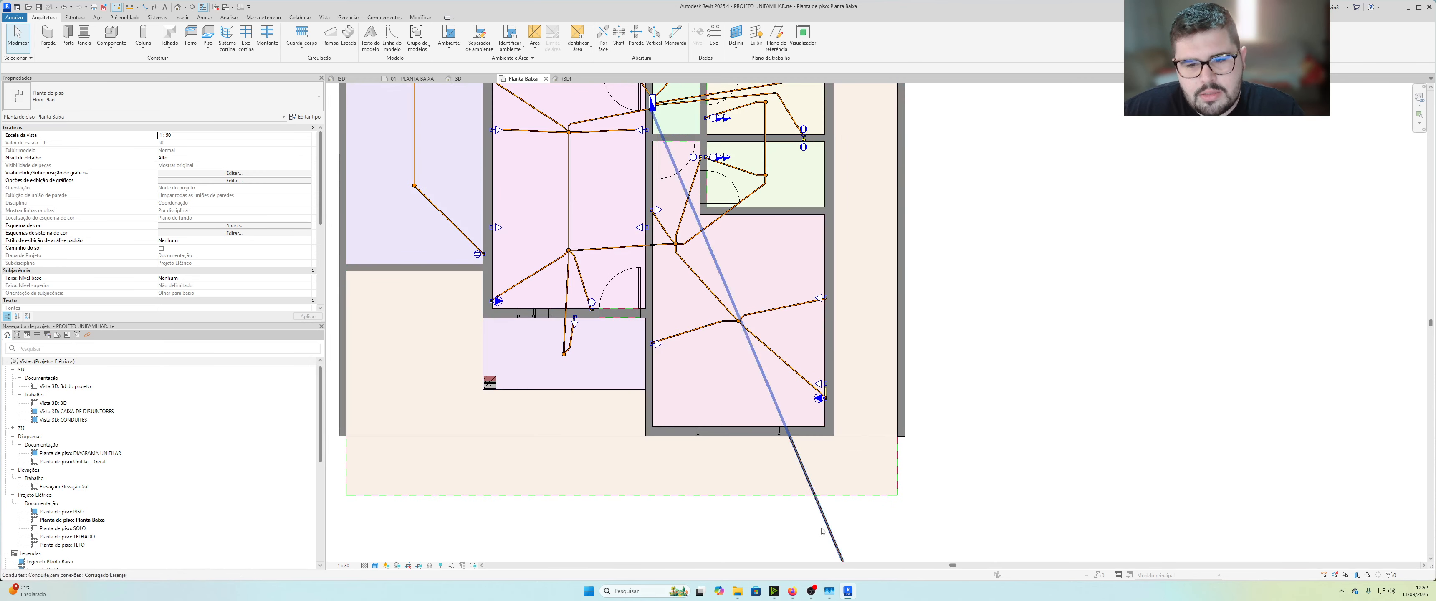
scroll(886, 476, down, 1)
middle_drag(919, 513, 919, 419)
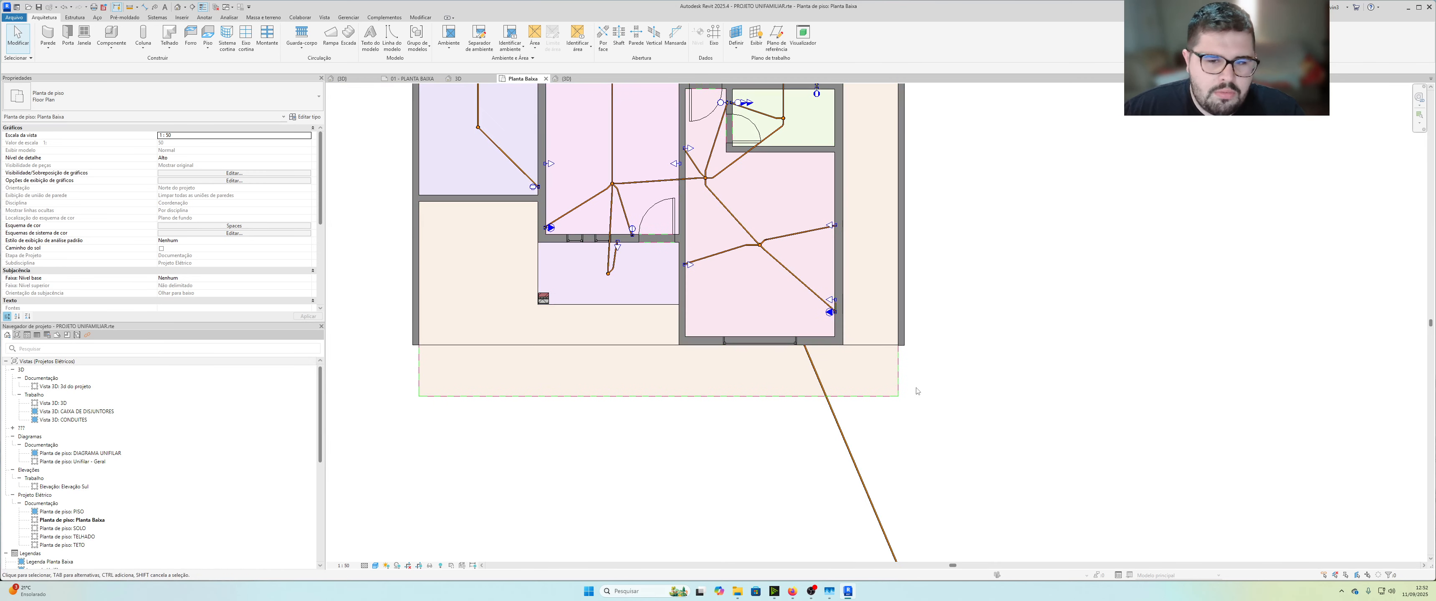
scroll(920, 383, up, 1)
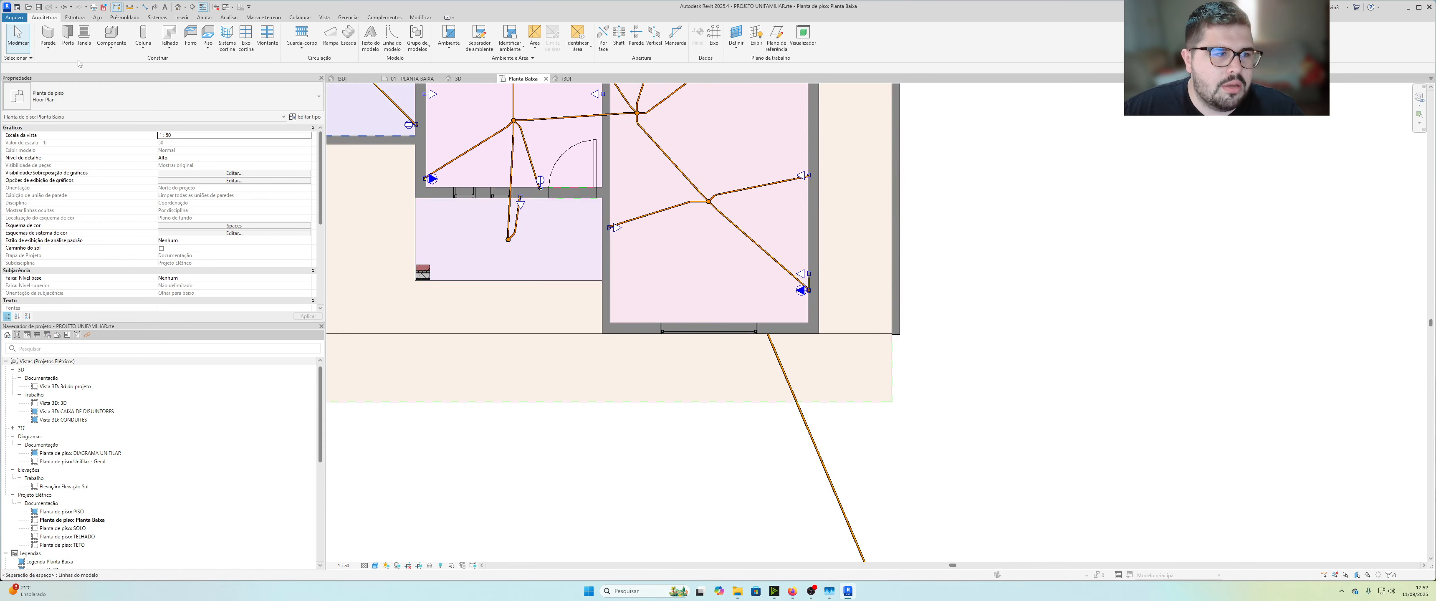
Step: Draw a Generic - 150mm wall about 1 m long, extending the boundary wall beside the bedroom toward the front of the lot
key(w)
key(a)
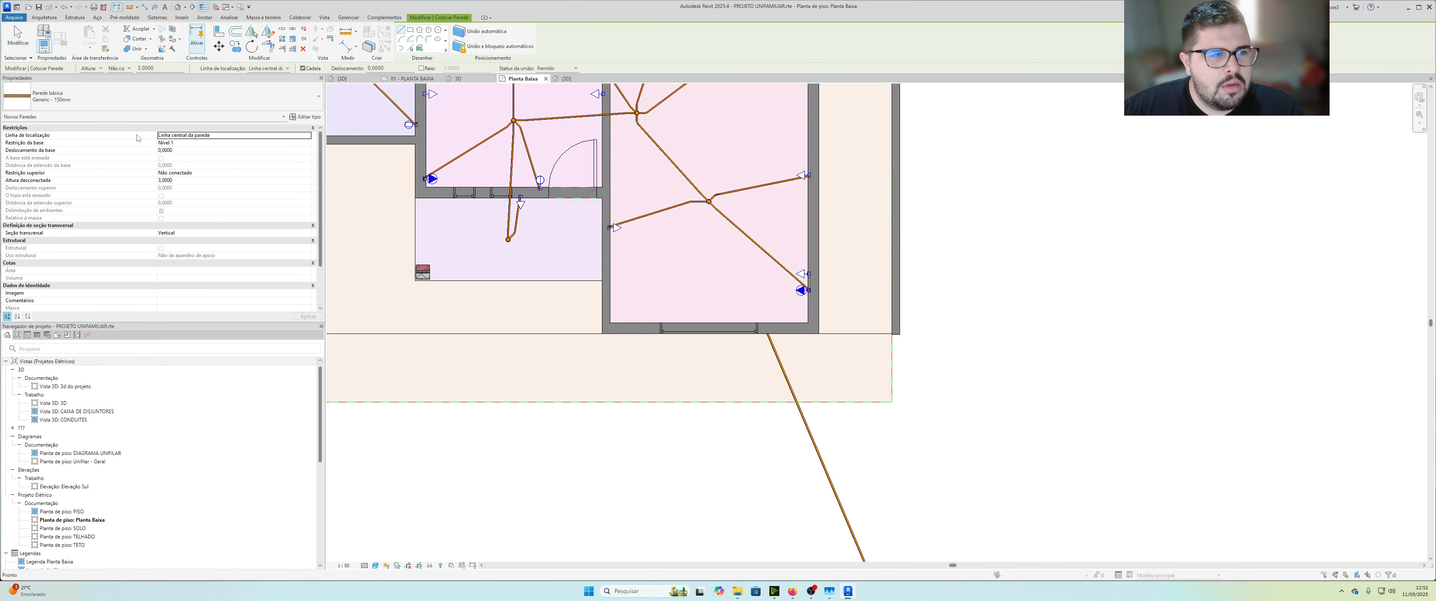
scroll(902, 330, up, 4)
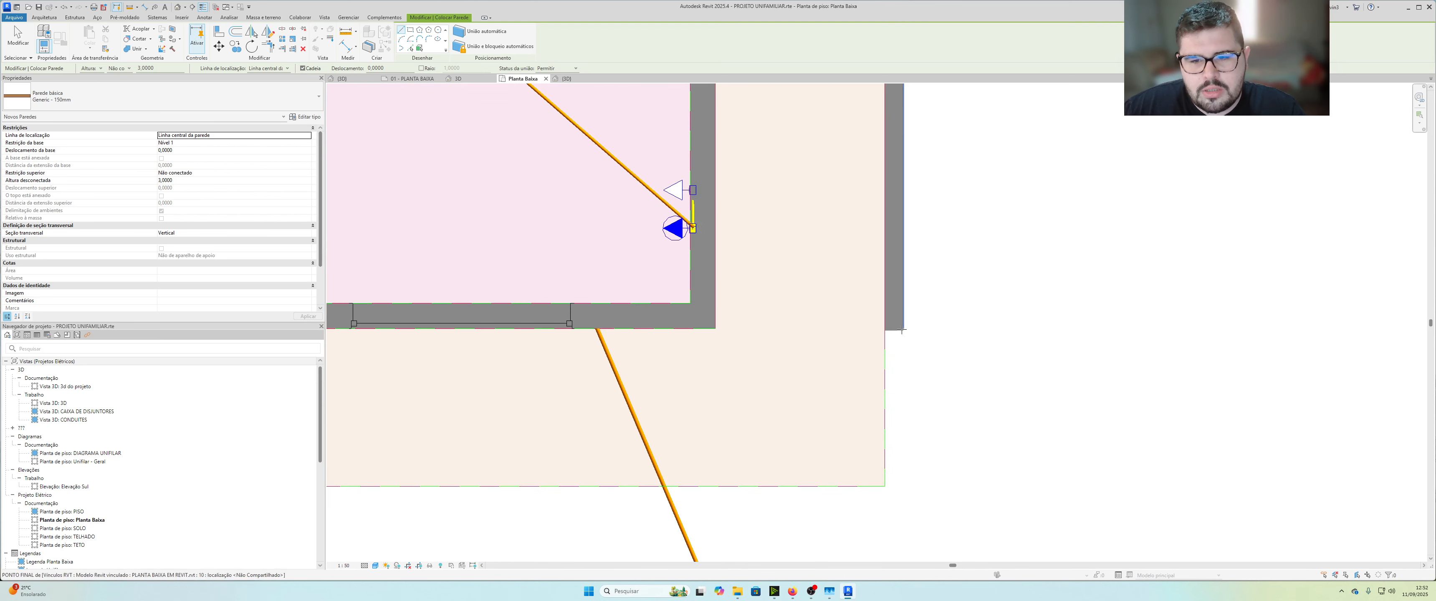
click(896, 330)
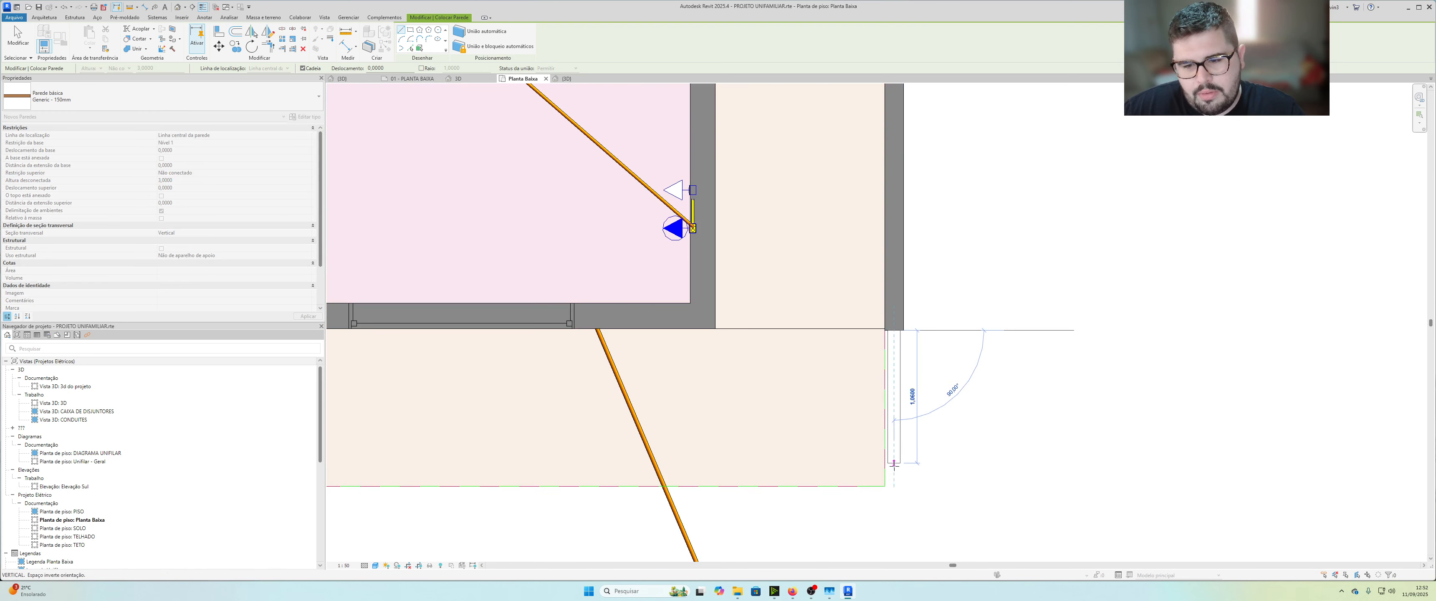
click(894, 478)
key(Escape)
key(Escape)
scroll(933, 287, down, 3)
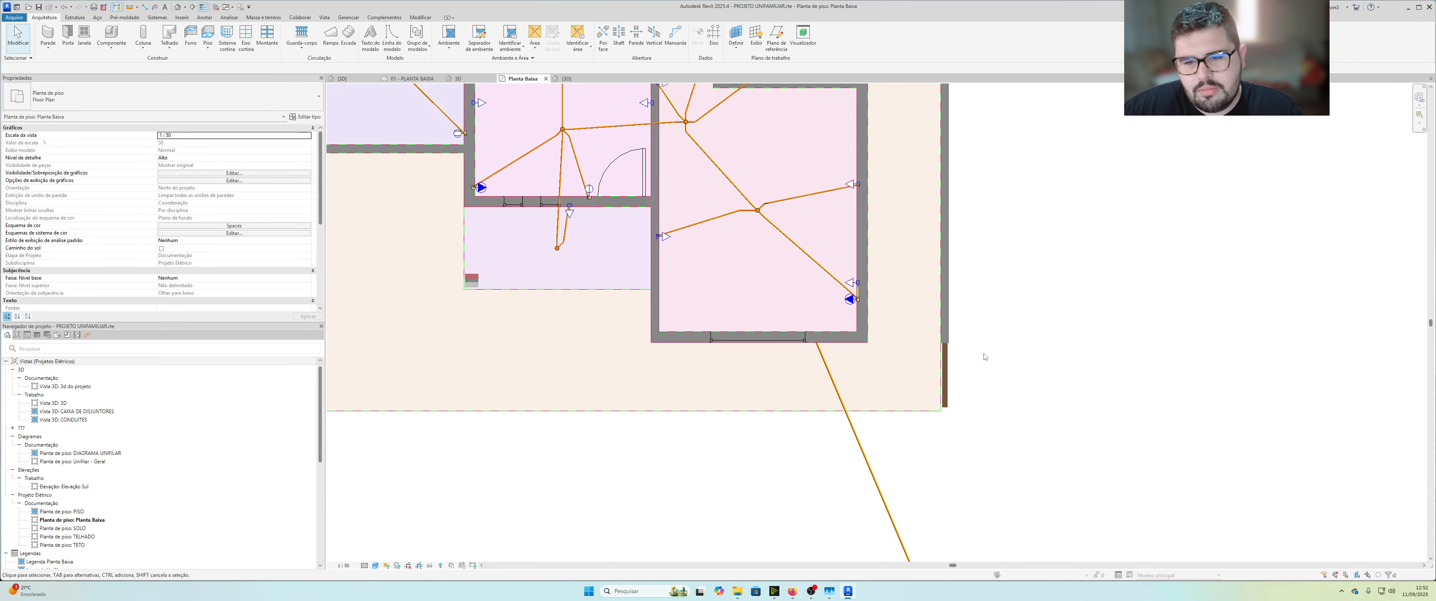
Step: Load the POSTE_CPFL_1_CLIENTE family from its open family file into the project, using the project's existing subcomponent families
scroll(897, 361, down, 2)
middle_drag(929, 292, 888, 344)
scroll(888, 344, up, 2)
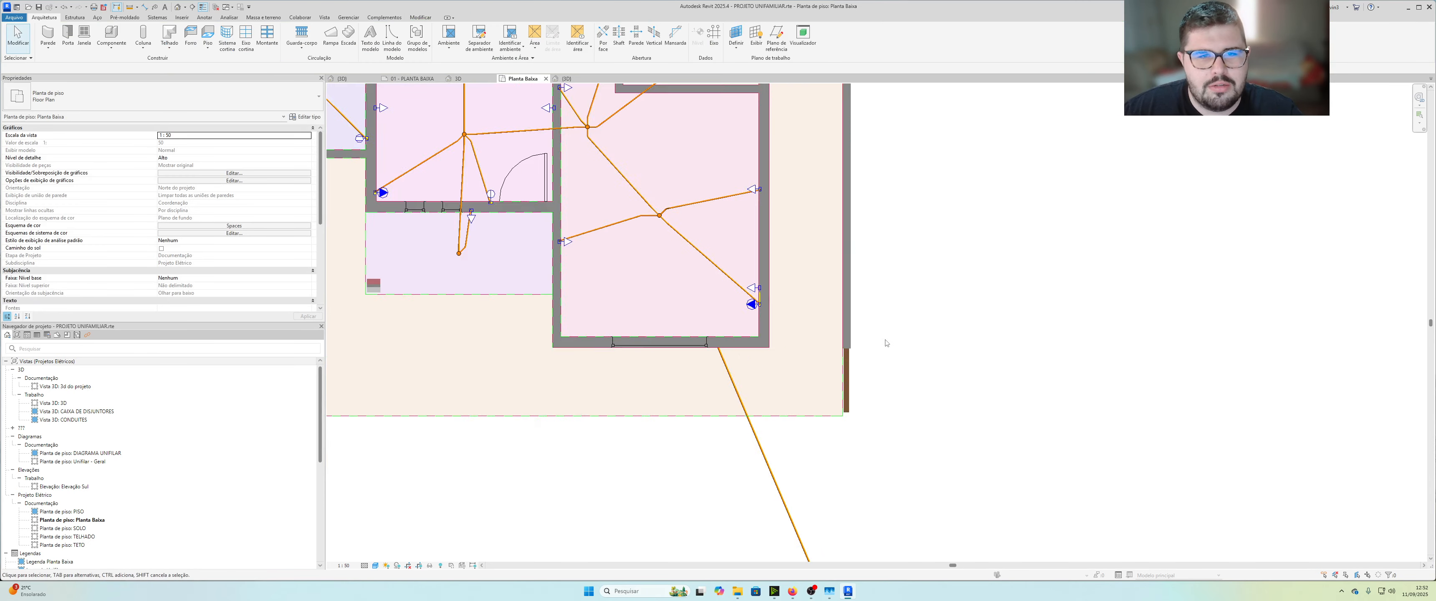
scroll(887, 357, down, 1)
click(404, 78)
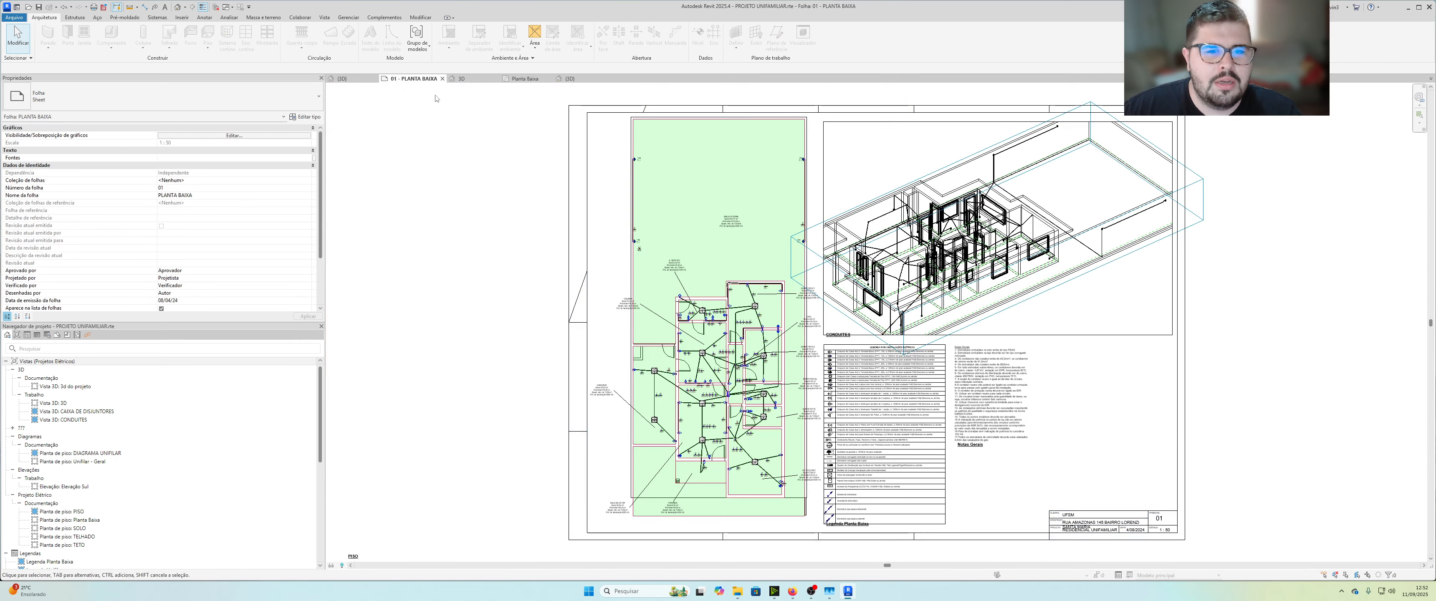
click(353, 78)
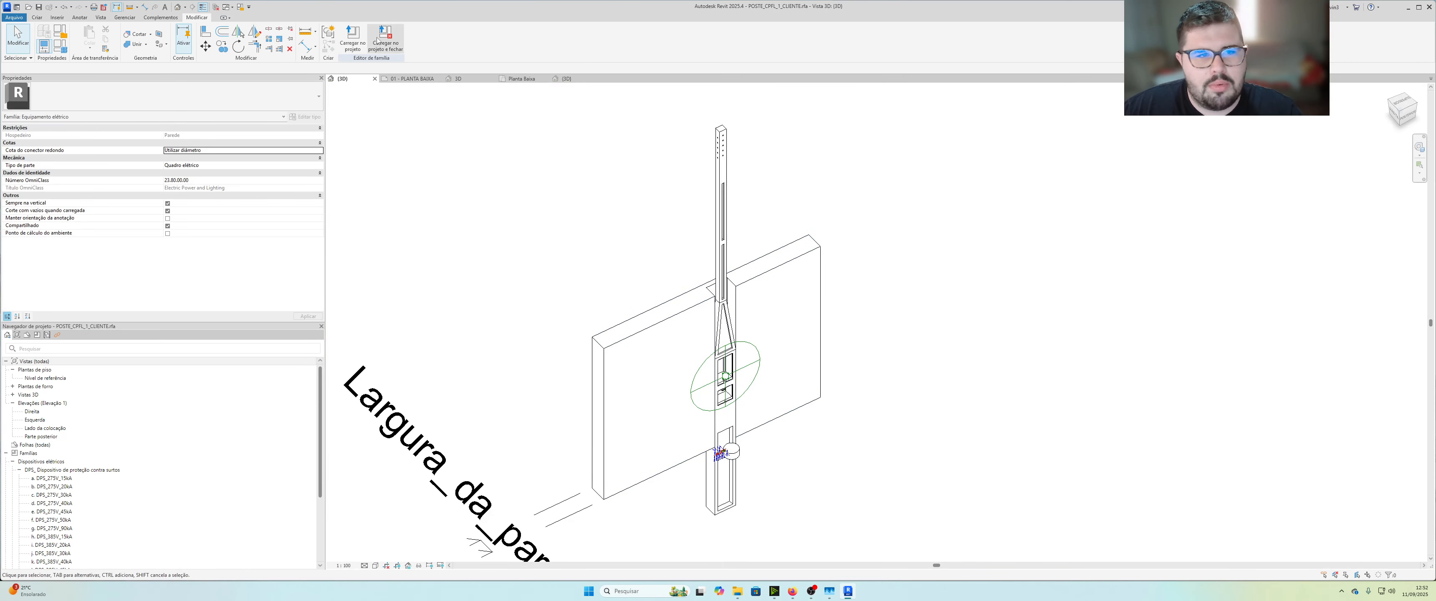
click(351, 36)
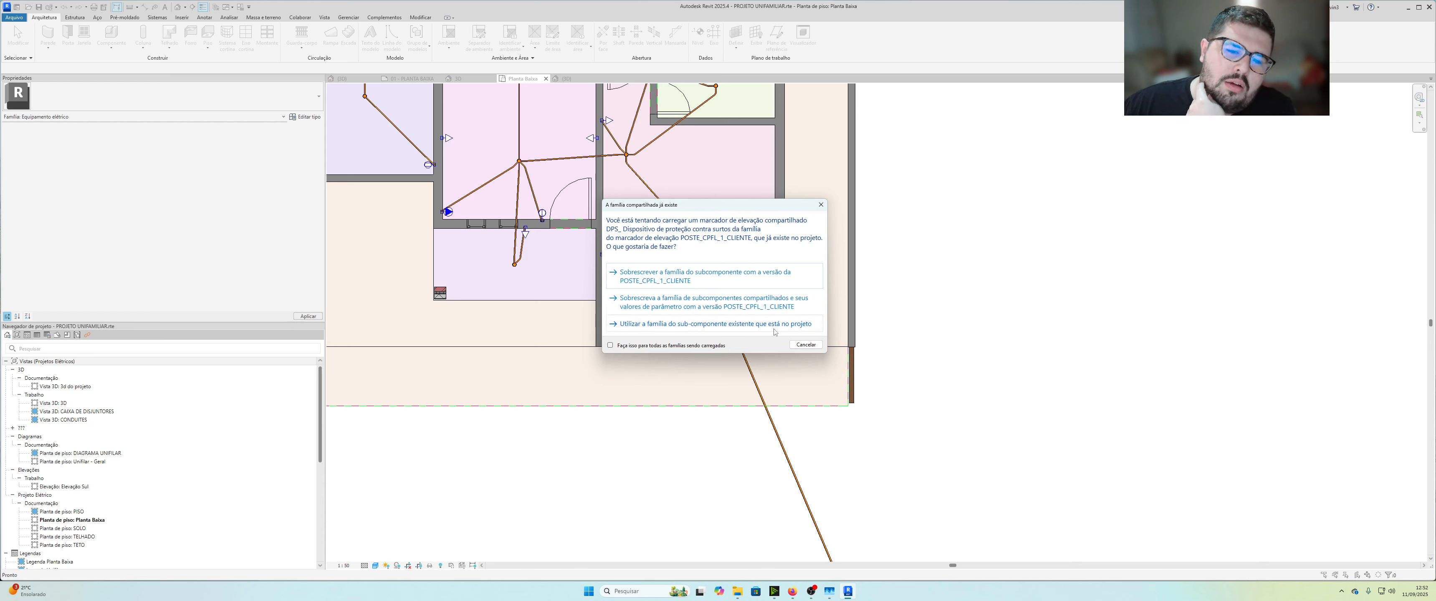
click(792, 329)
click(786, 325)
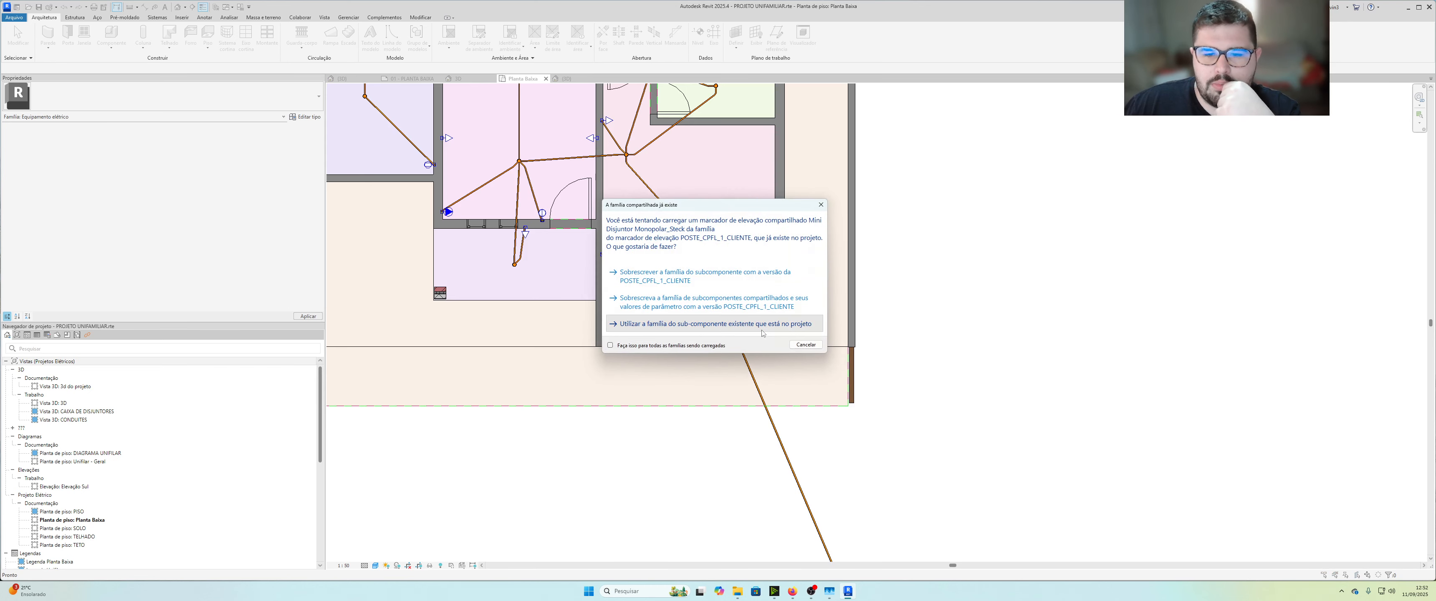
click(759, 326)
Step: Place the POSTE_CPFL_1_CLIENTE Tipo 1 electrical equipment near the middle of the new front wall segment, facing the lot's interior
scroll(804, 356, down, 4)
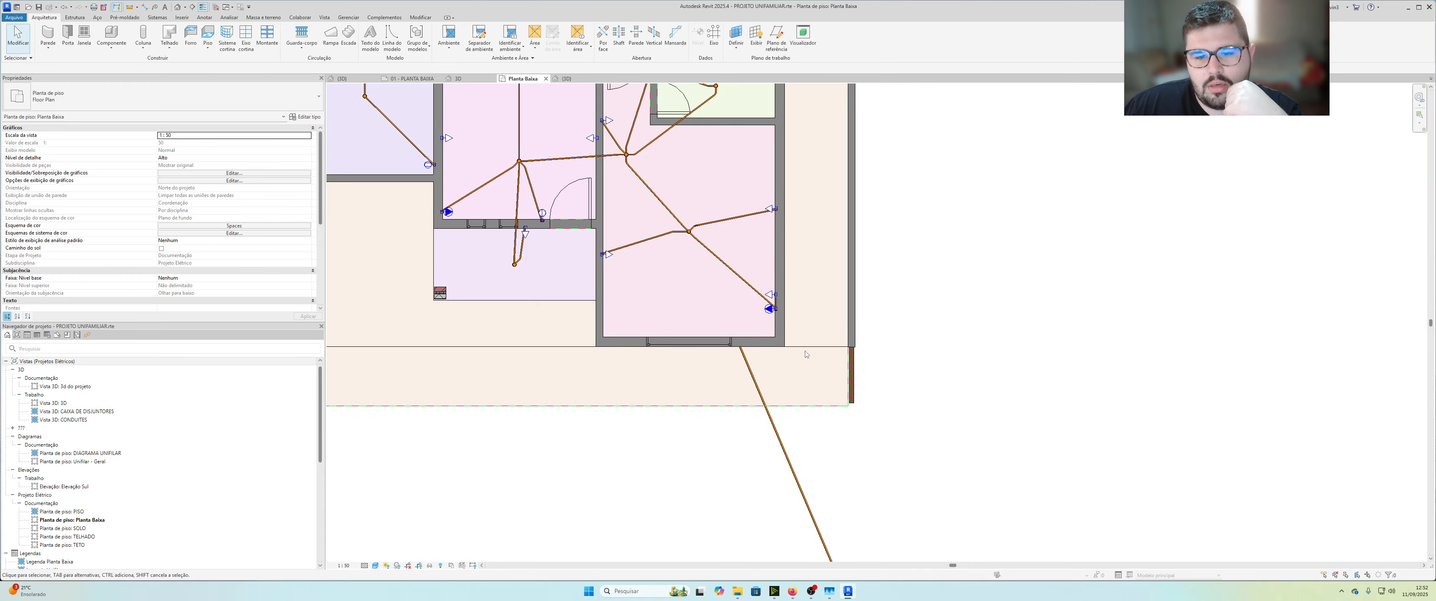
scroll(720, 281, up, 5)
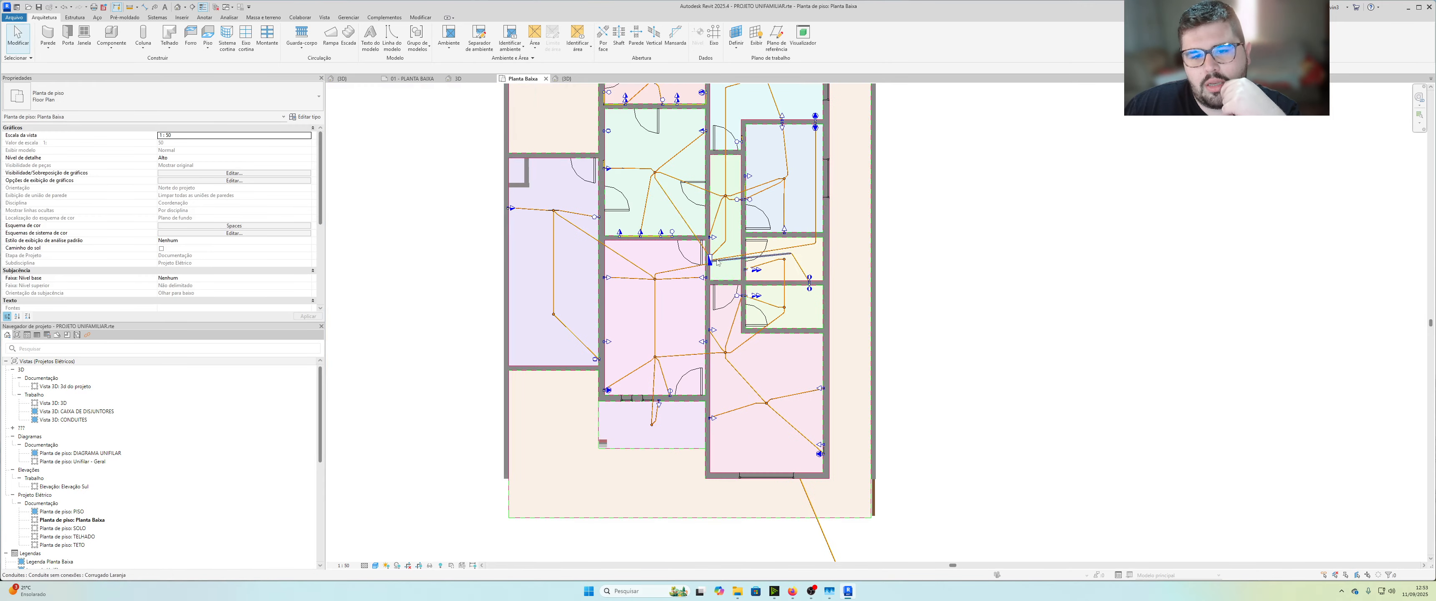
scroll(866, 387, down, 3)
middle_drag(888, 489, 886, 340)
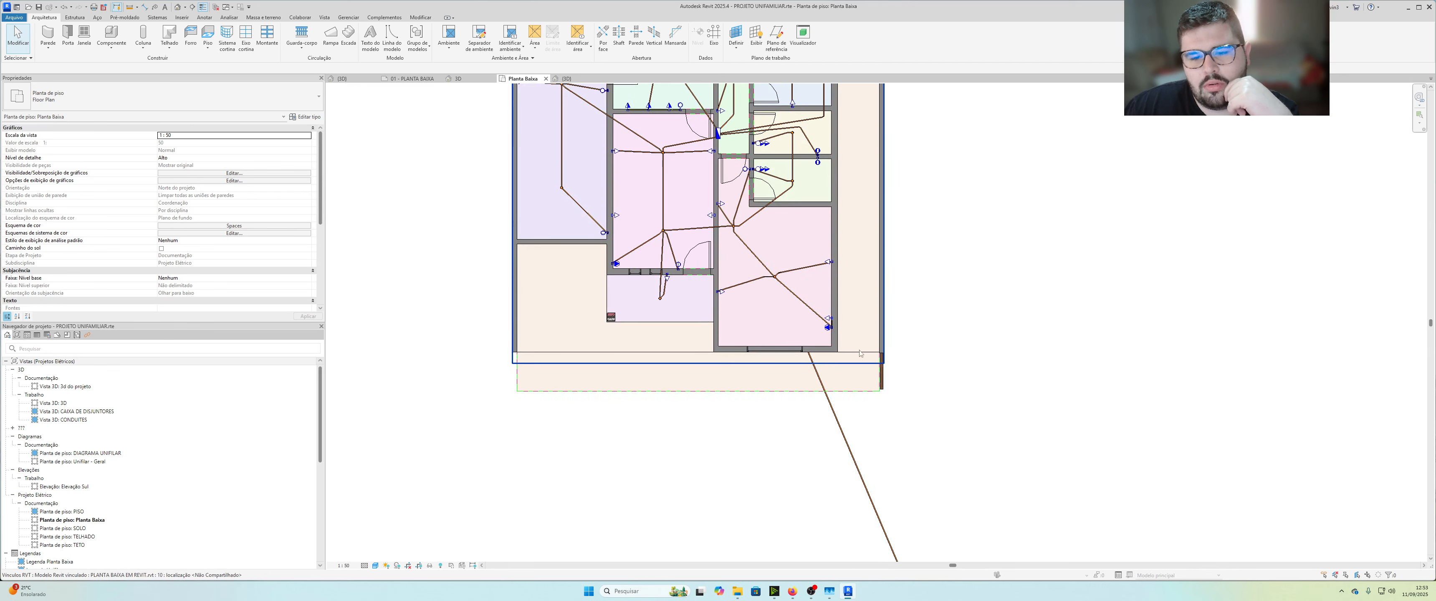
scroll(885, 341, up, 1)
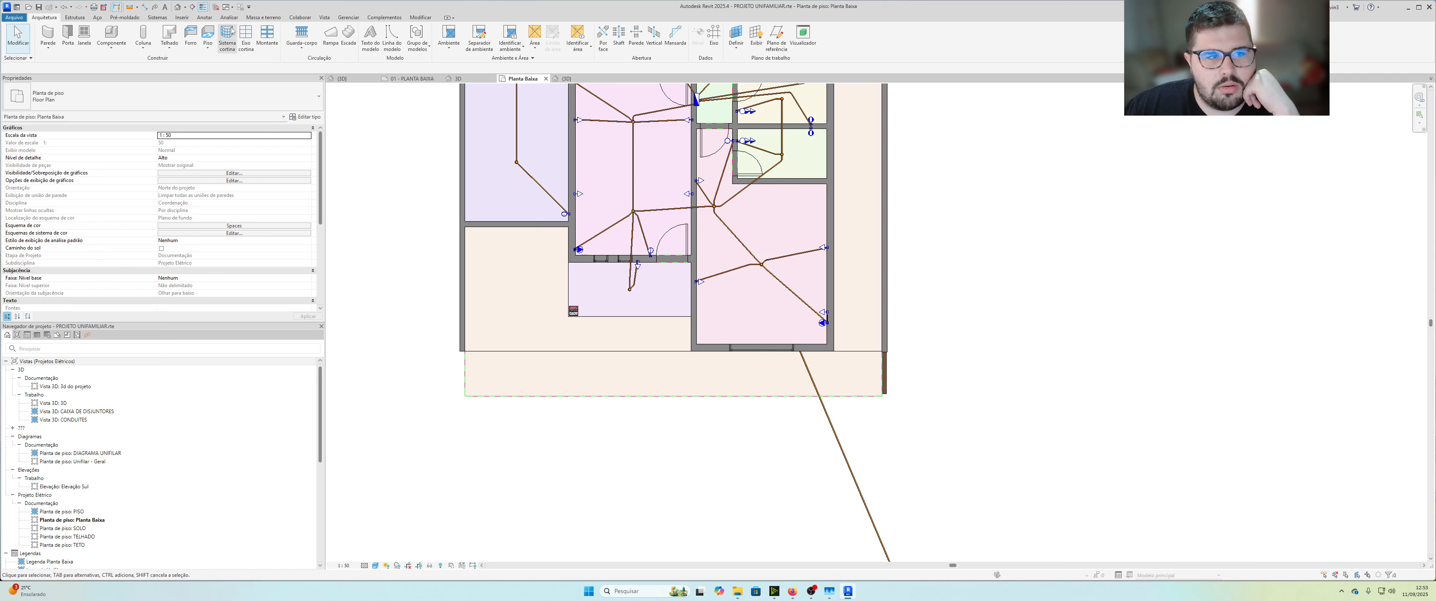
click(157, 17)
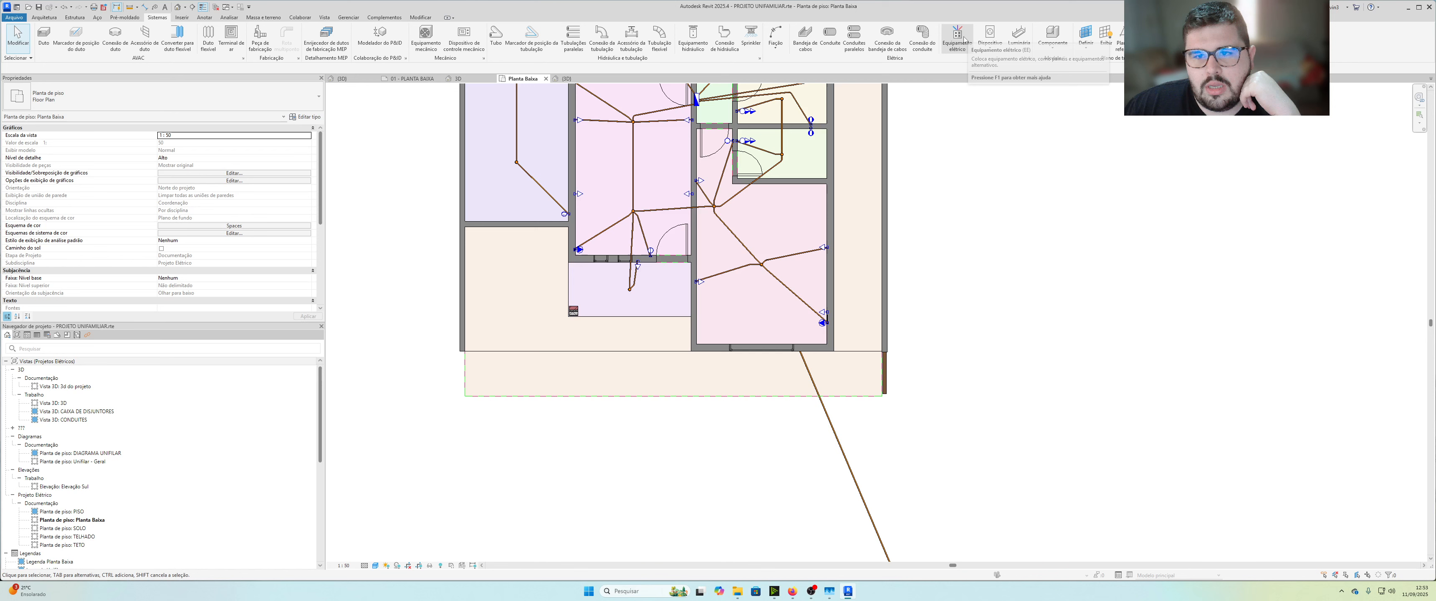
click(963, 50)
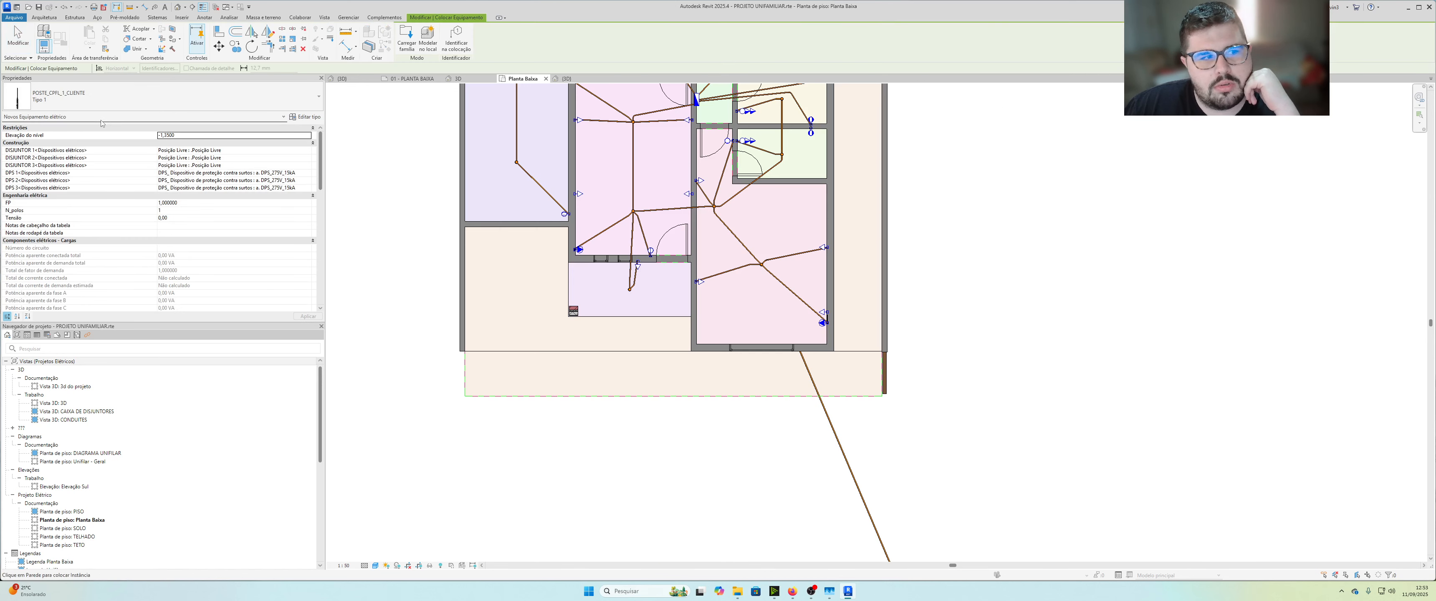
click(85, 103)
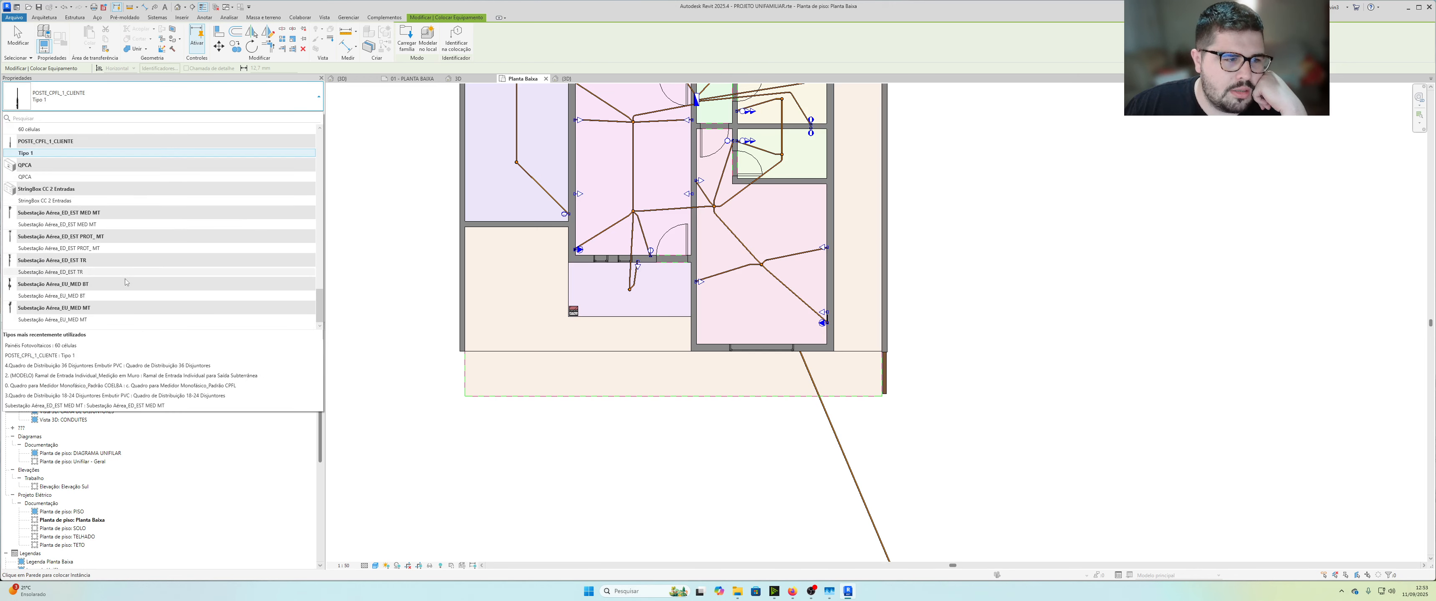
scroll(128, 235, up, 2)
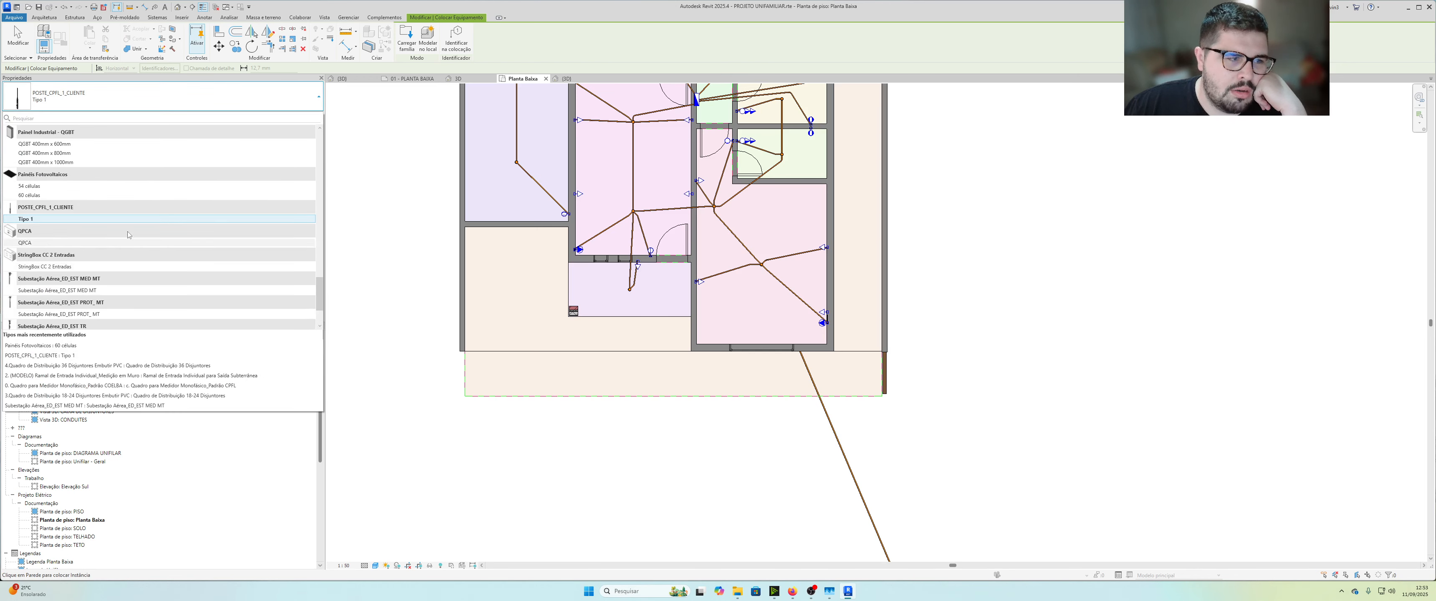
scroll(128, 235, up, 3)
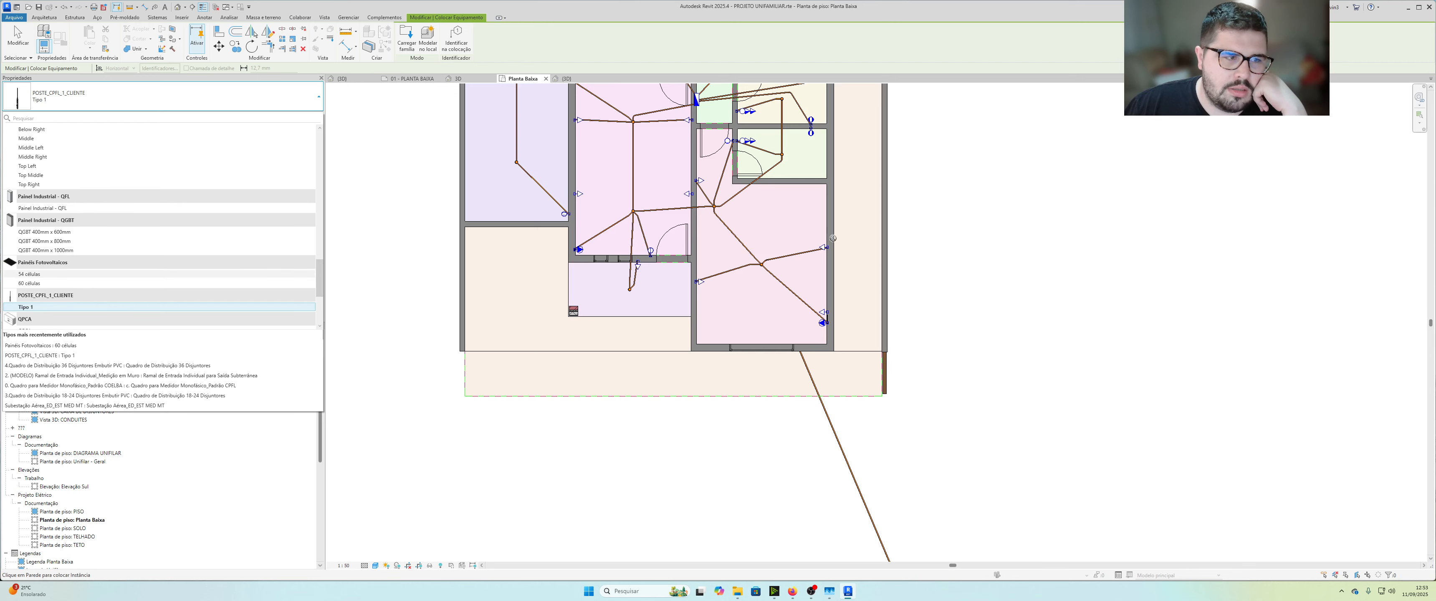
scroll(199, 258, down, 2)
click(45, 253)
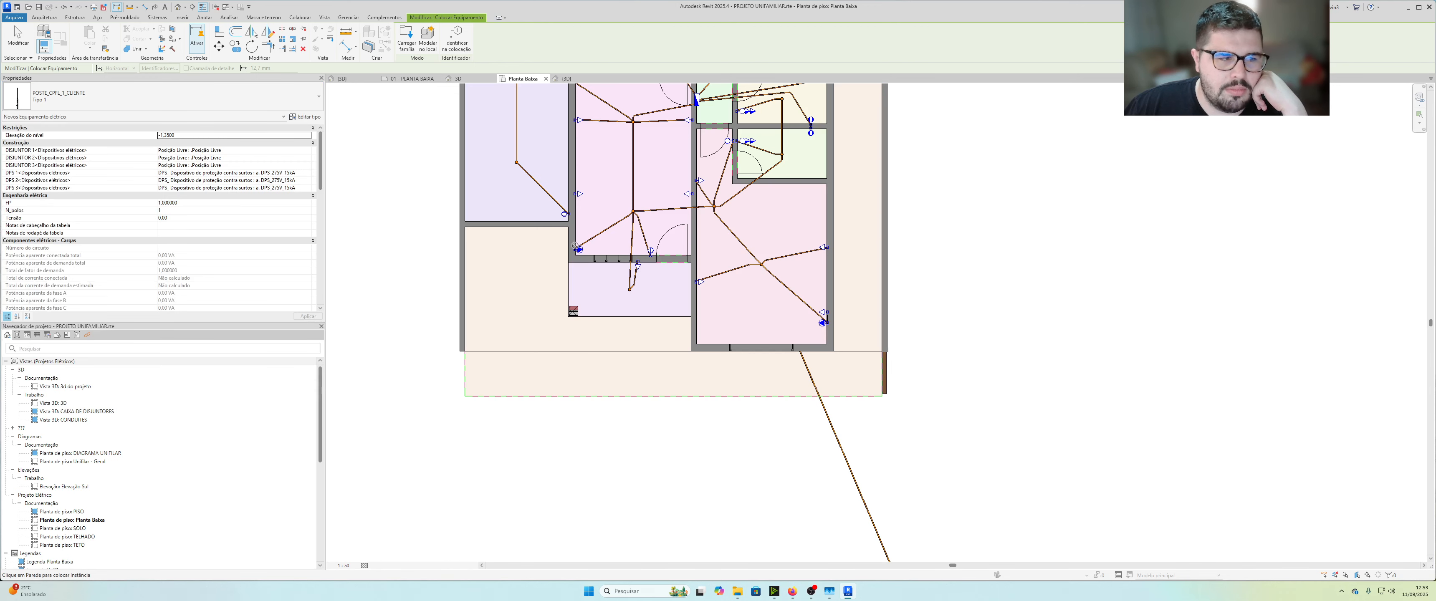
scroll(848, 357, up, 5)
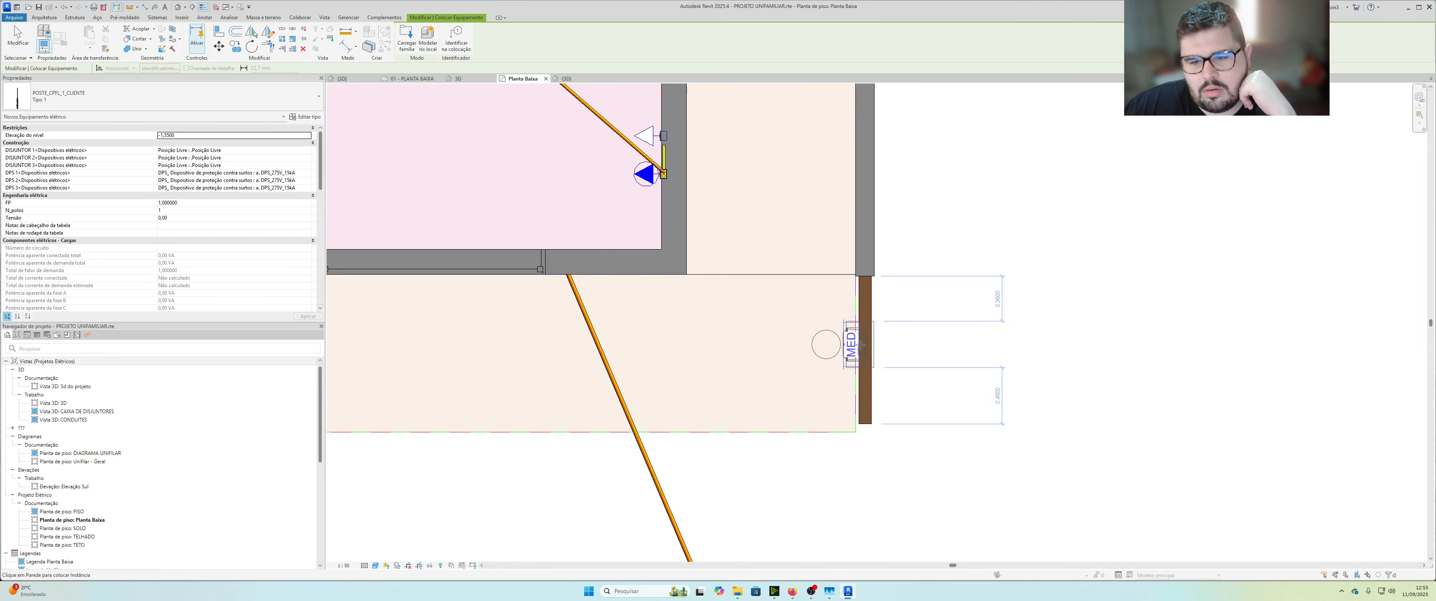
click(861, 346)
scroll(861, 346, down, 3)
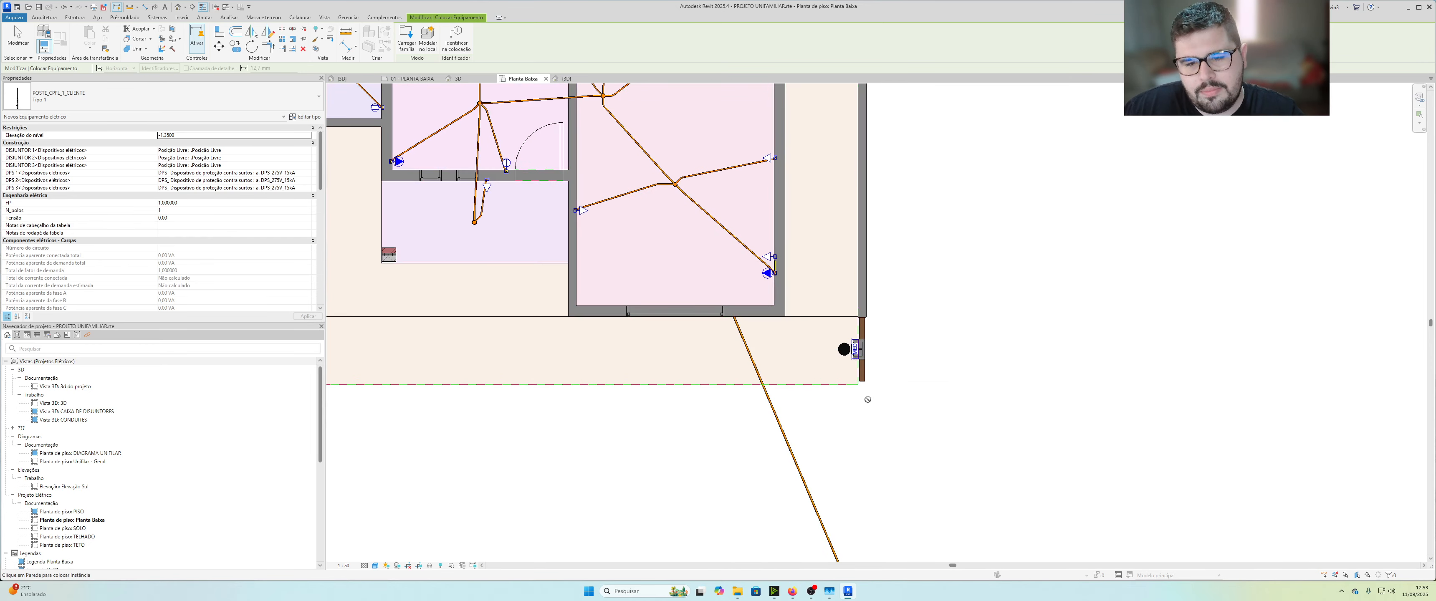
key(Escape)
Step: Shorten the long orange service conduit by moving its outer end back inside the lot, just beside the new meter pole
click(791, 456)
scroll(878, 290, down, 4)
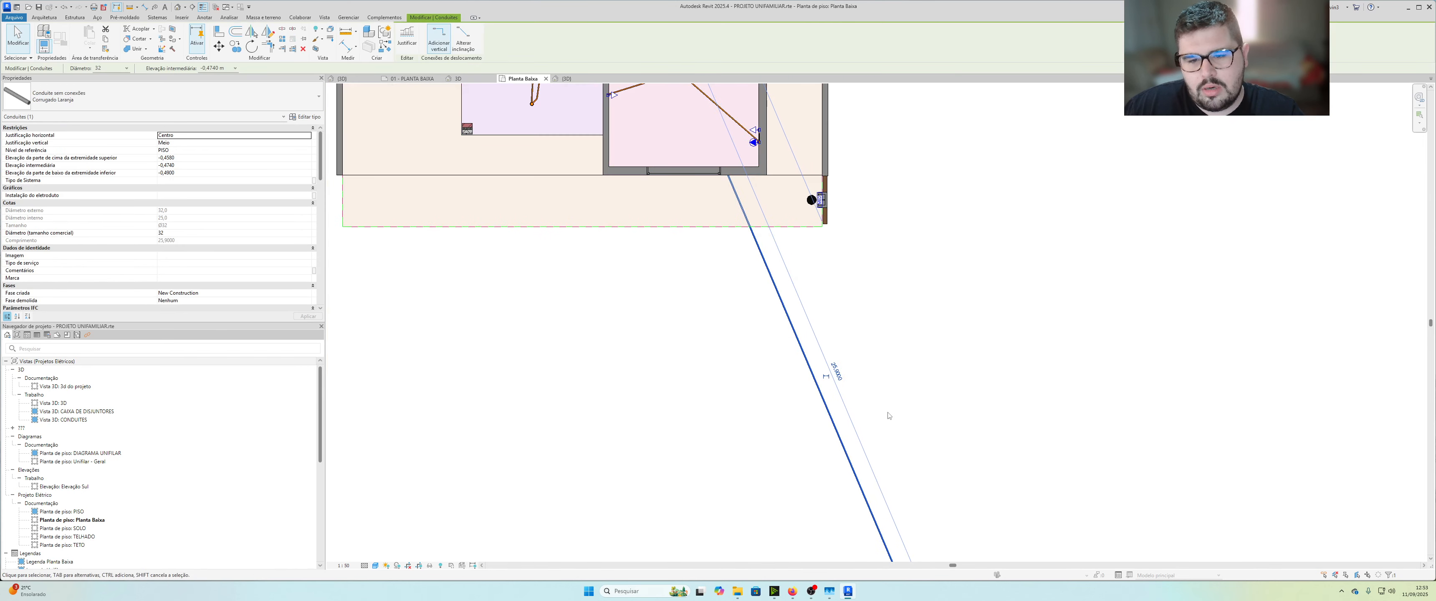
middle_drag(882, 380, 794, 308)
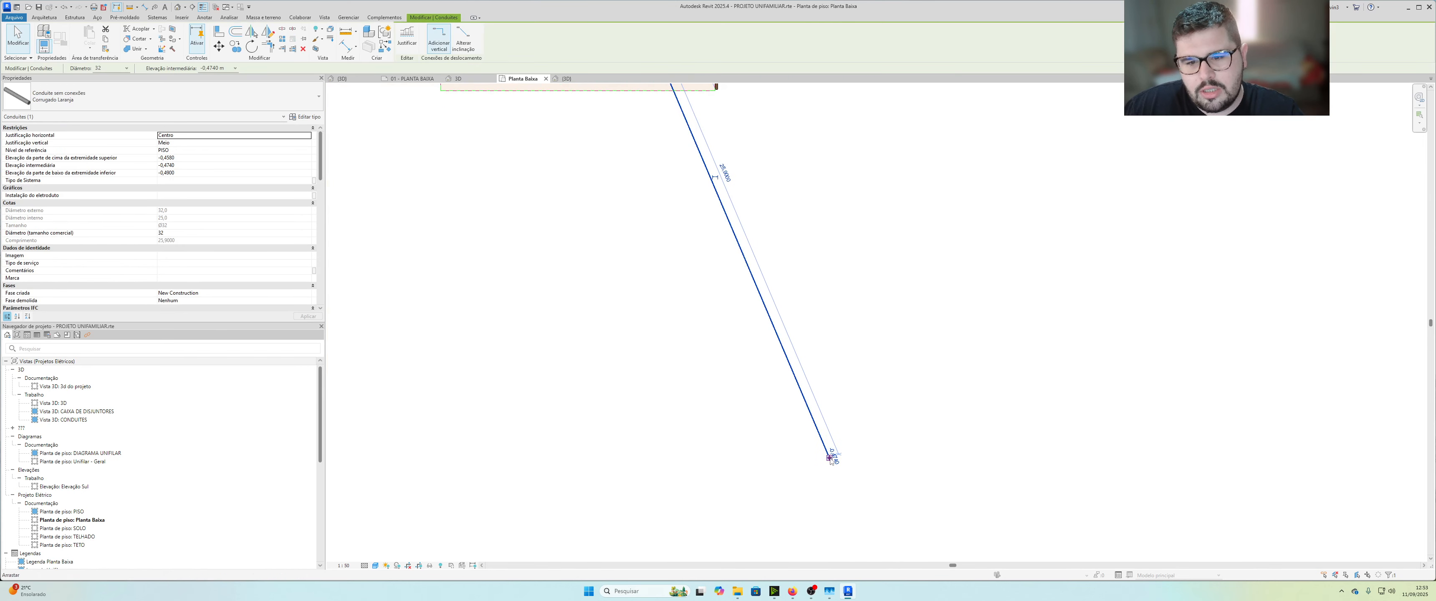
drag(831, 458, 684, 137)
drag(676, 98, 676, 87)
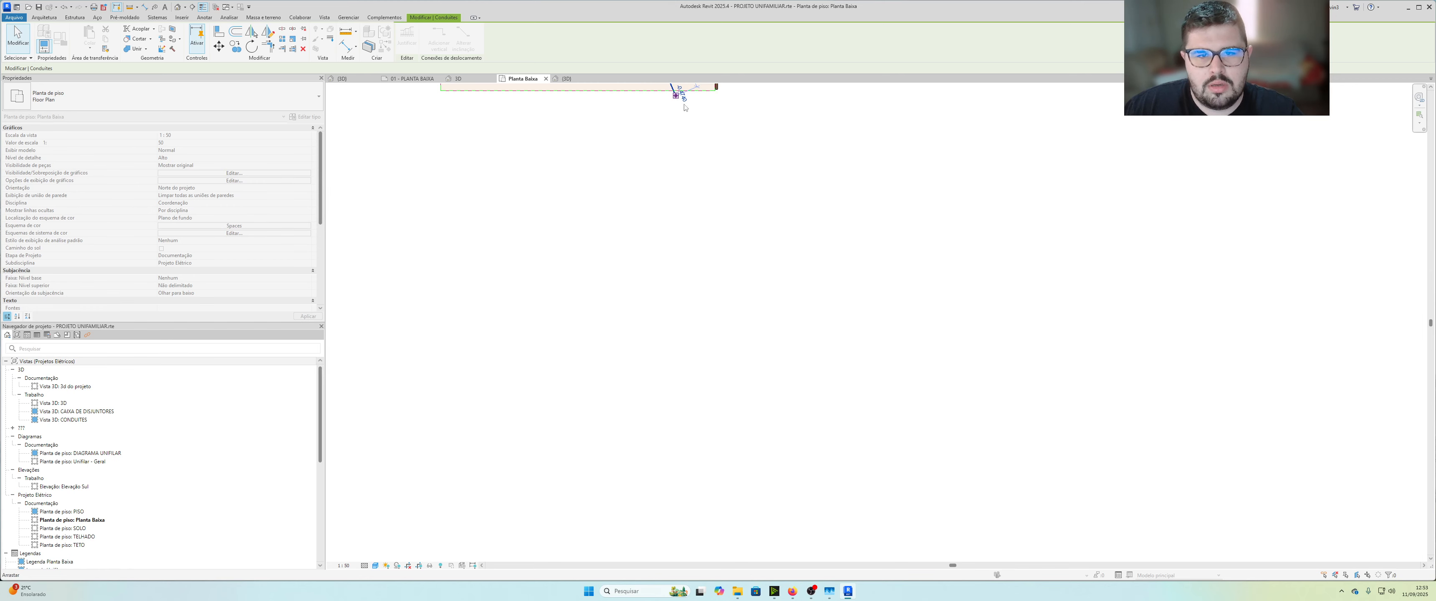
middle_drag(676, 86, 763, 354)
scroll(763, 357, up, 3)
drag(751, 359, 811, 307)
scroll(875, 302, up, 3)
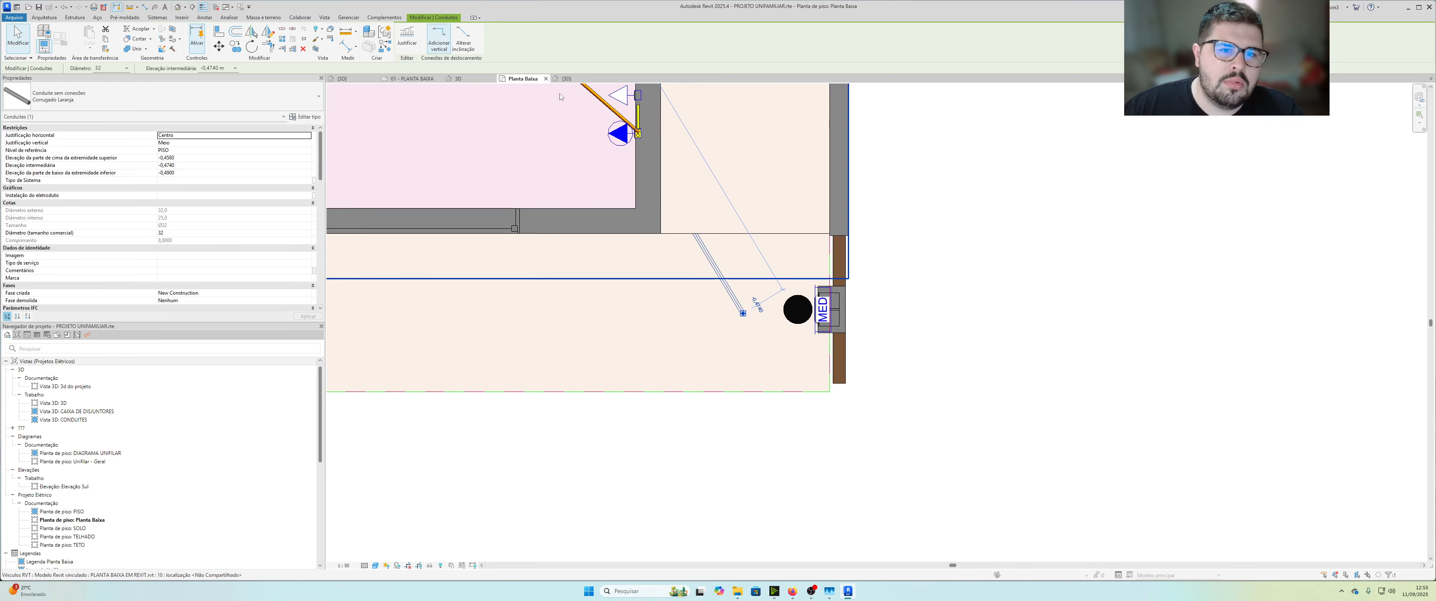
Step: Examine the orange conduit's free end and the pole's lower connection box up close in the 3D view
click(578, 79)
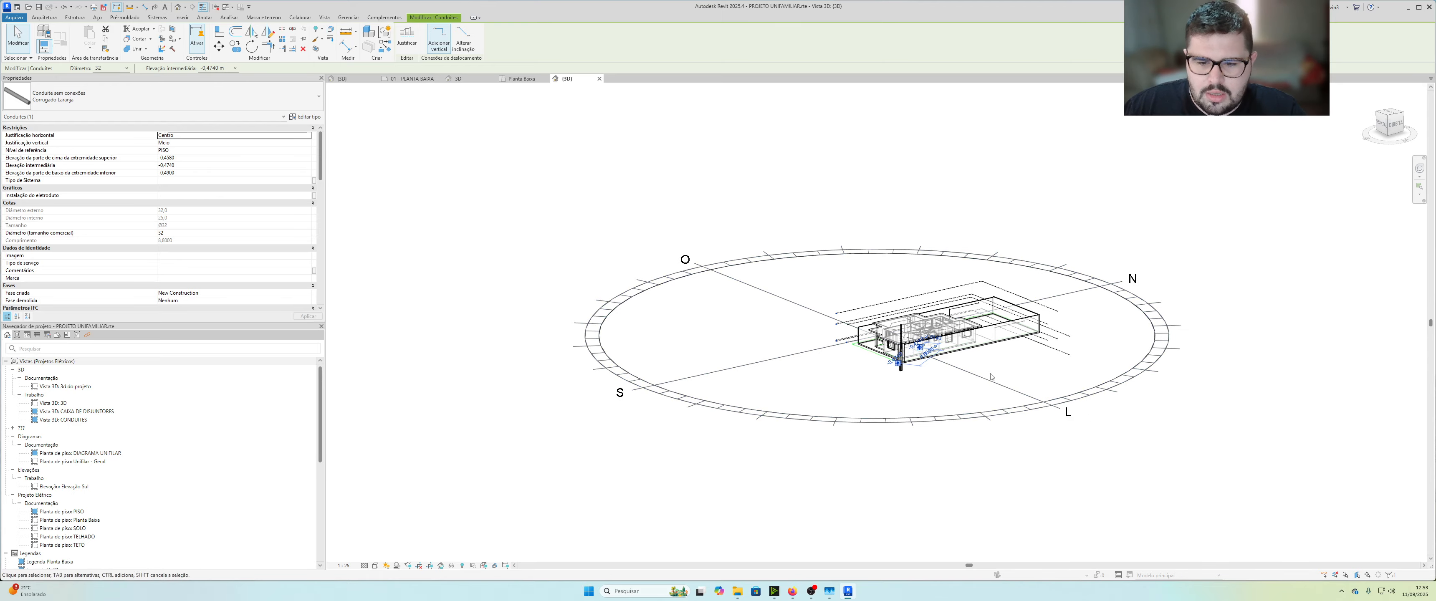
scroll(925, 363, up, 8)
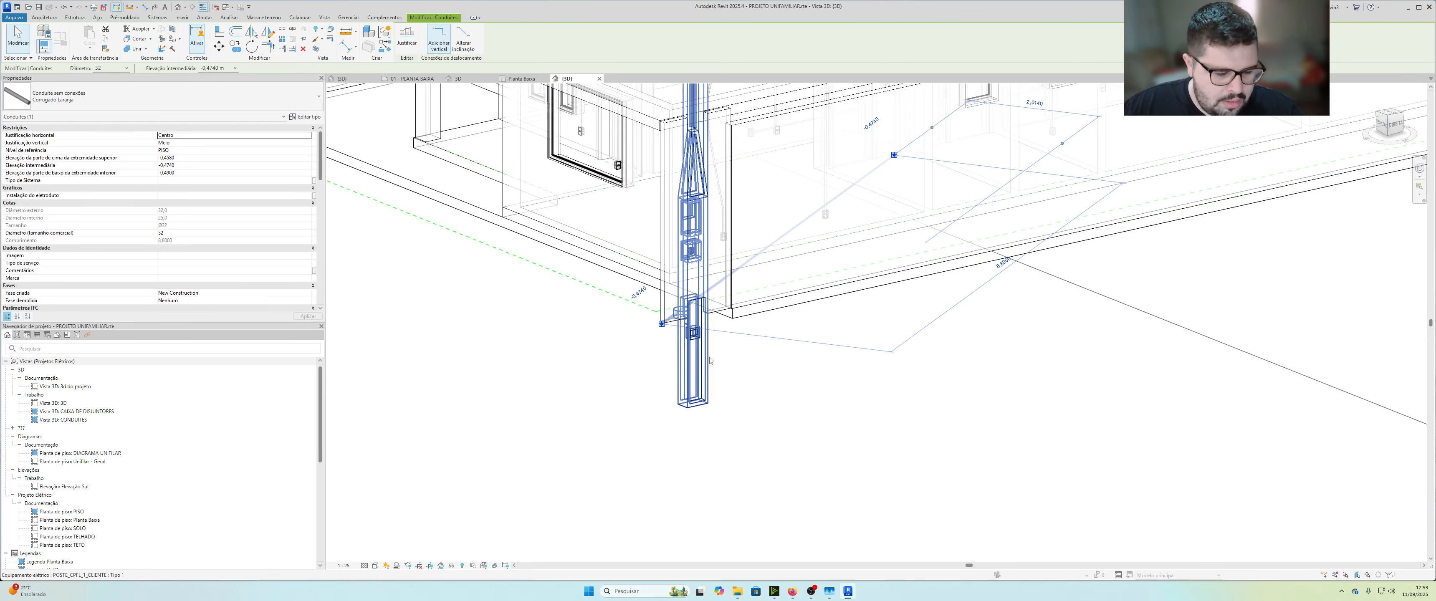
shift+middle_drag(710, 360, 1020, 362)
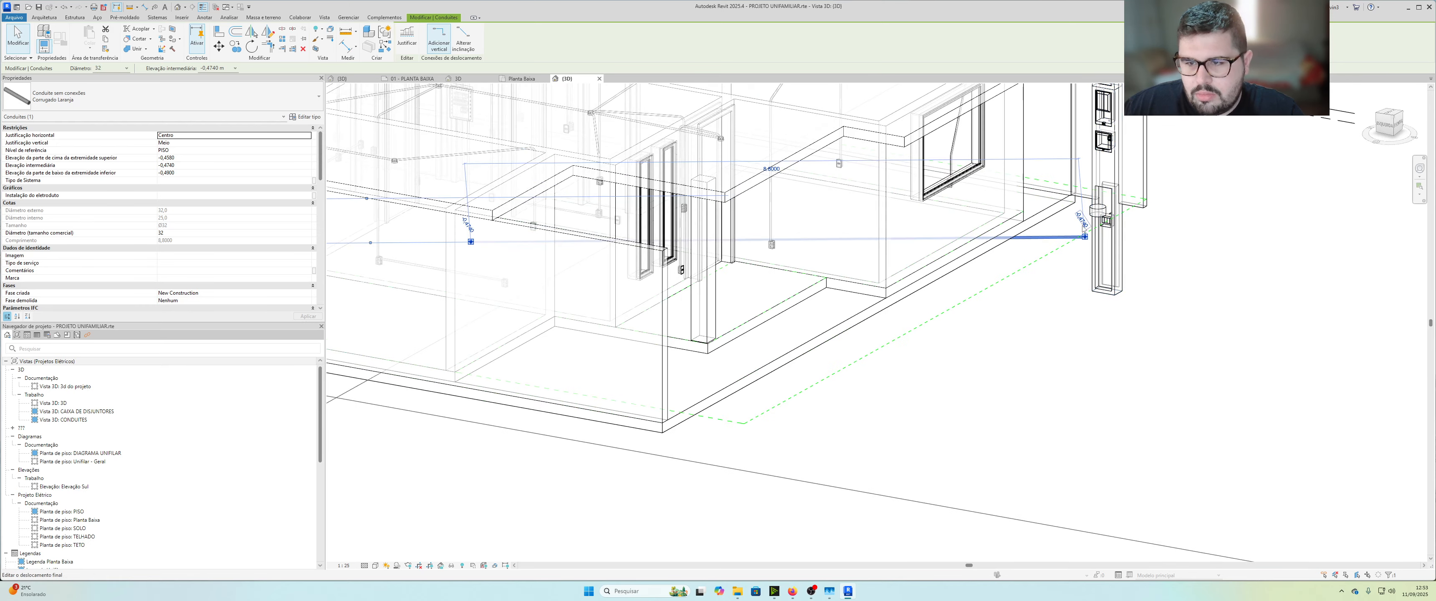
scroll(1122, 272, up, 1)
scroll(1123, 272, up, 1)
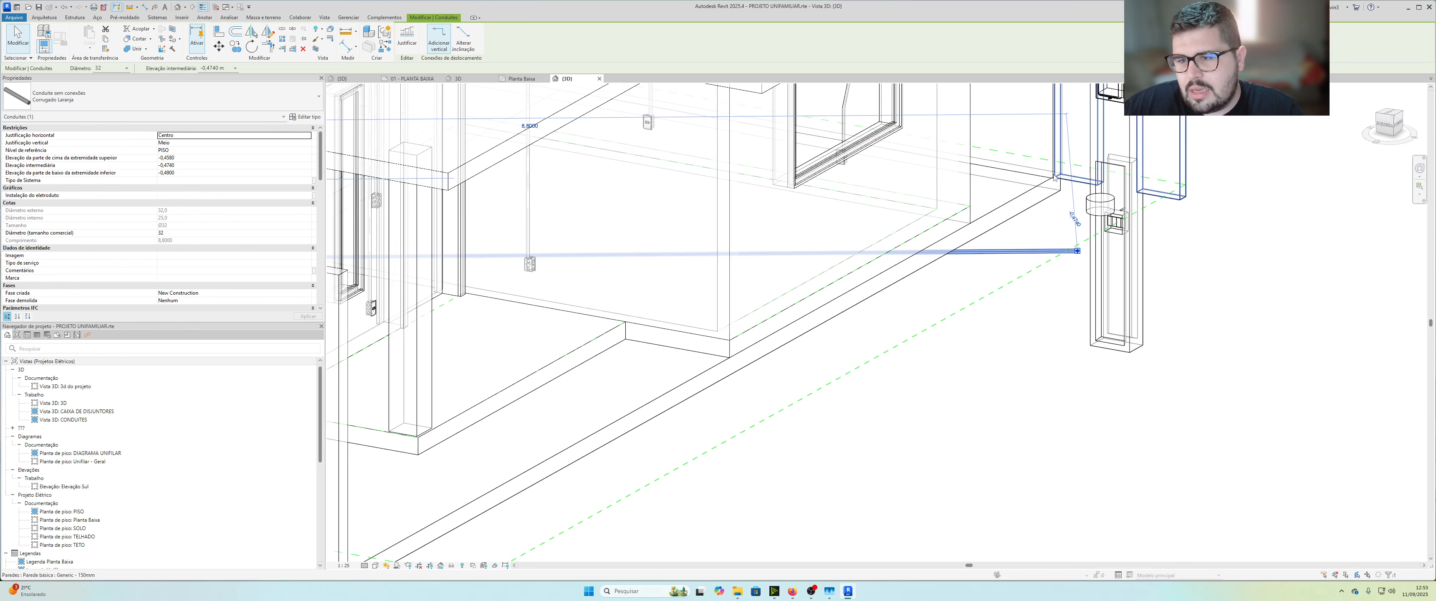
scroll(1100, 205, up, 3)
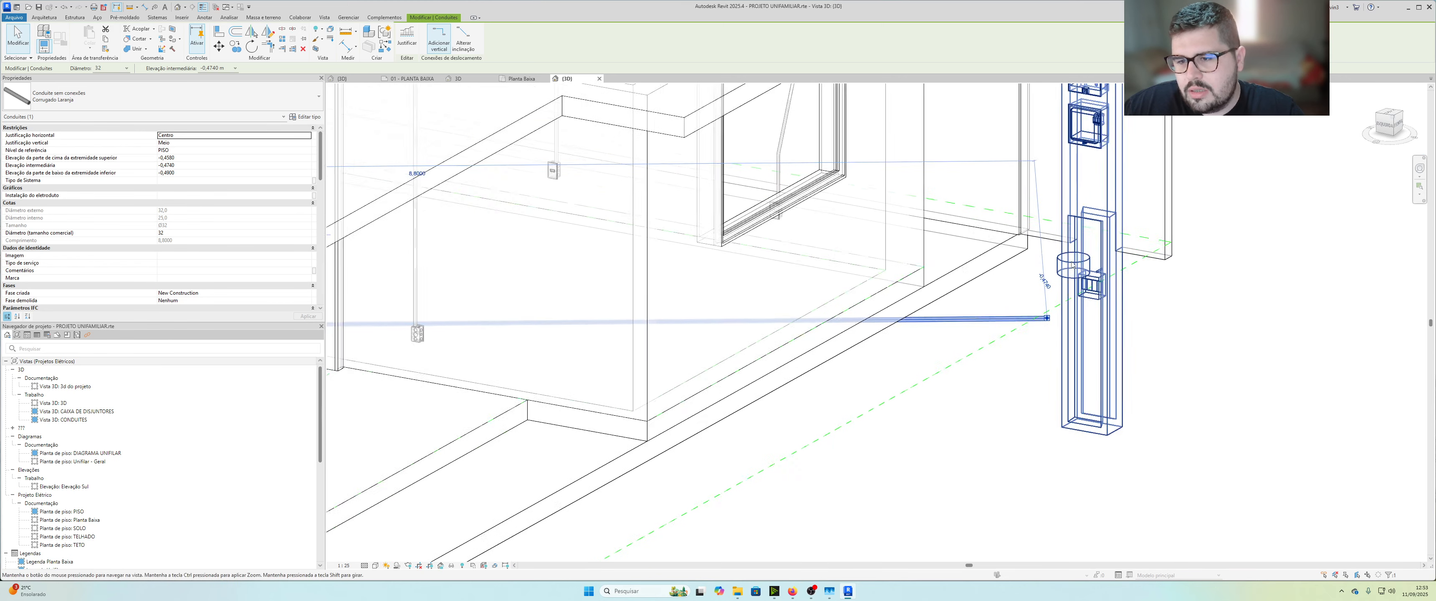
scroll(1225, 243, down, 5)
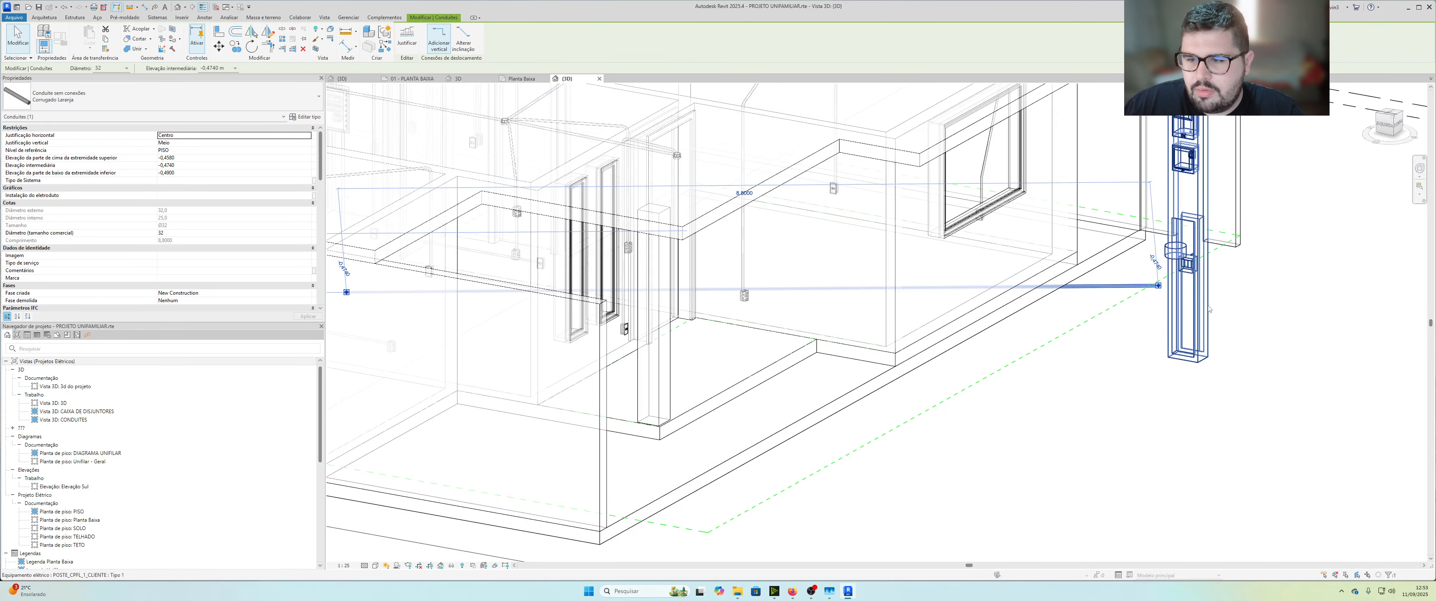
scroll(1202, 342, up, 4)
key(Escape)
scroll(1110, 323, up, 1)
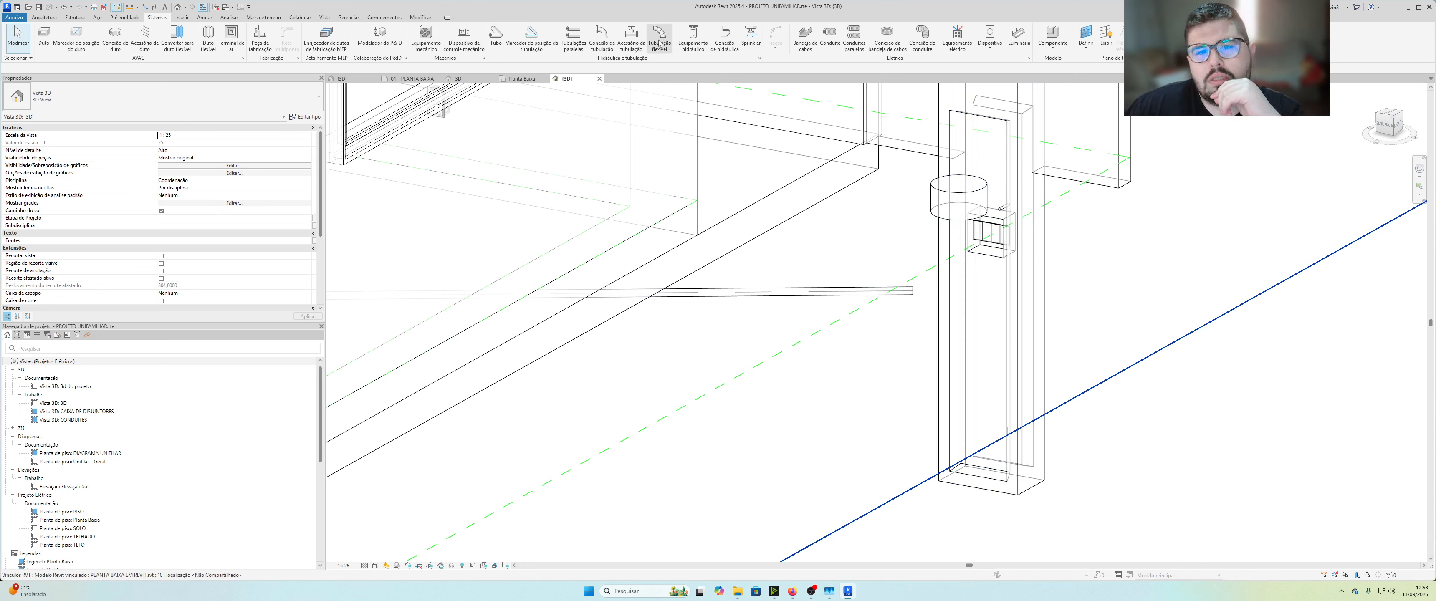
Step: Draw a Corrugado Laranja conduit without fittings, inheriting elevation, from the pole's lower box connector to the existing service conduit's free end
click(829, 39)
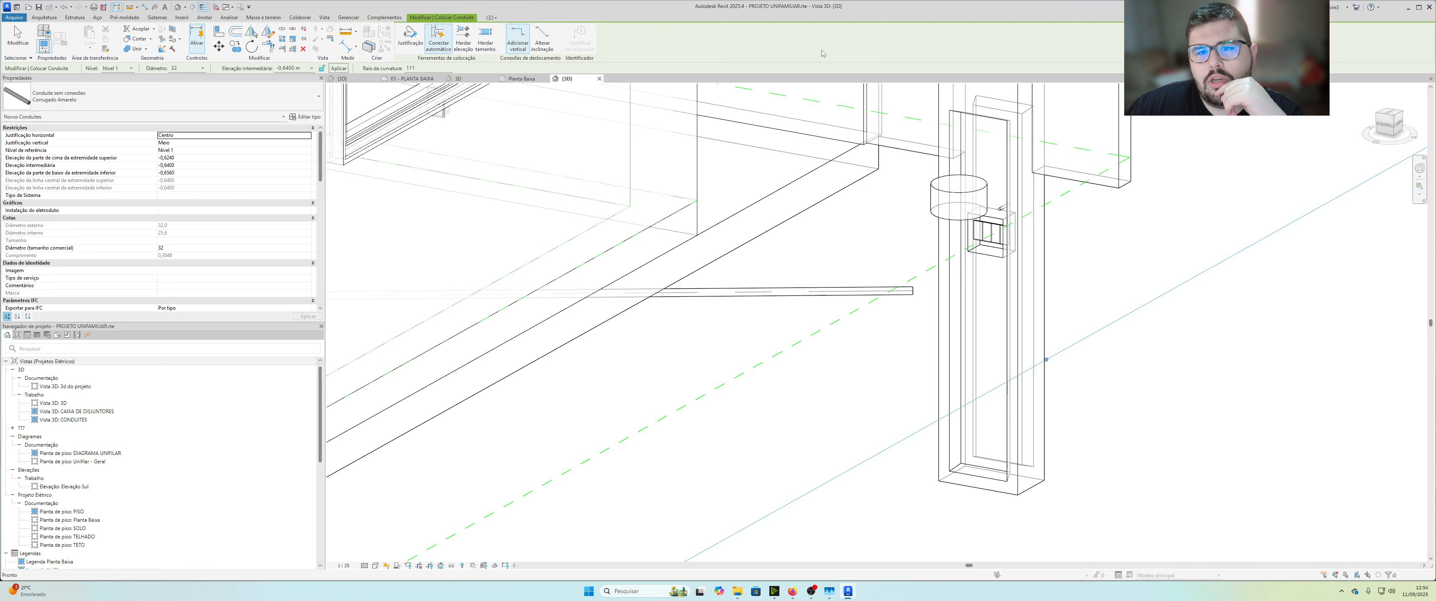
click(460, 36)
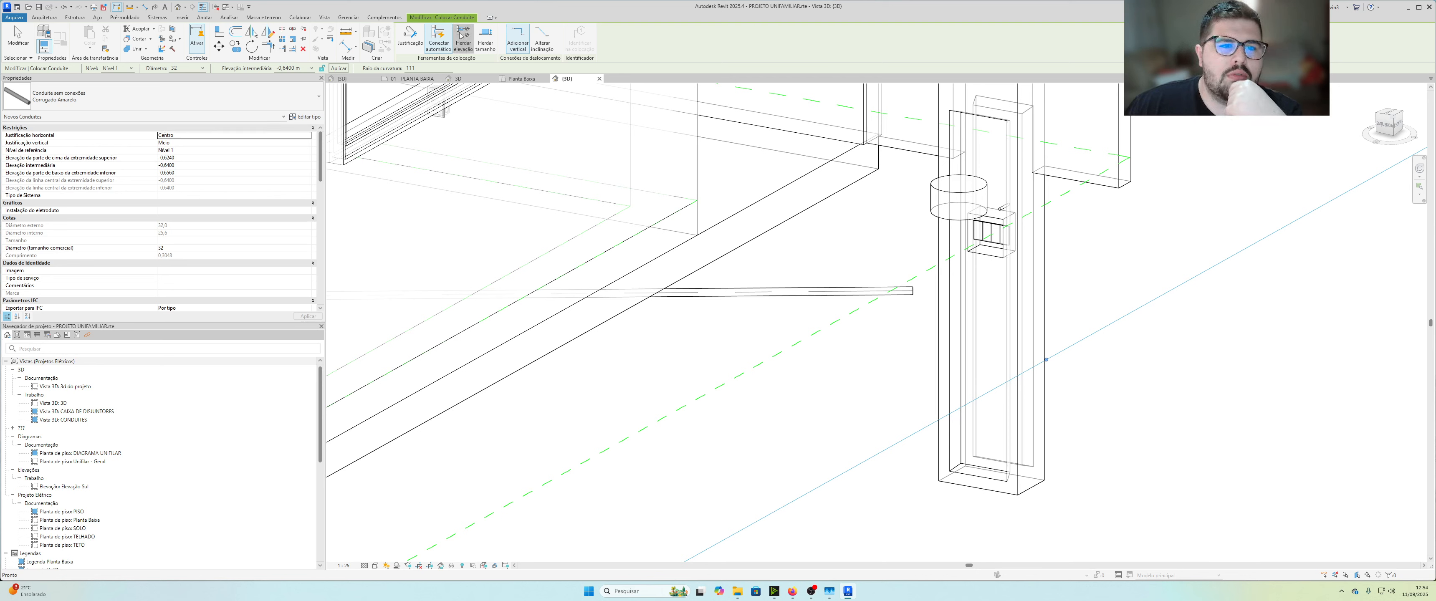
click(167, 96)
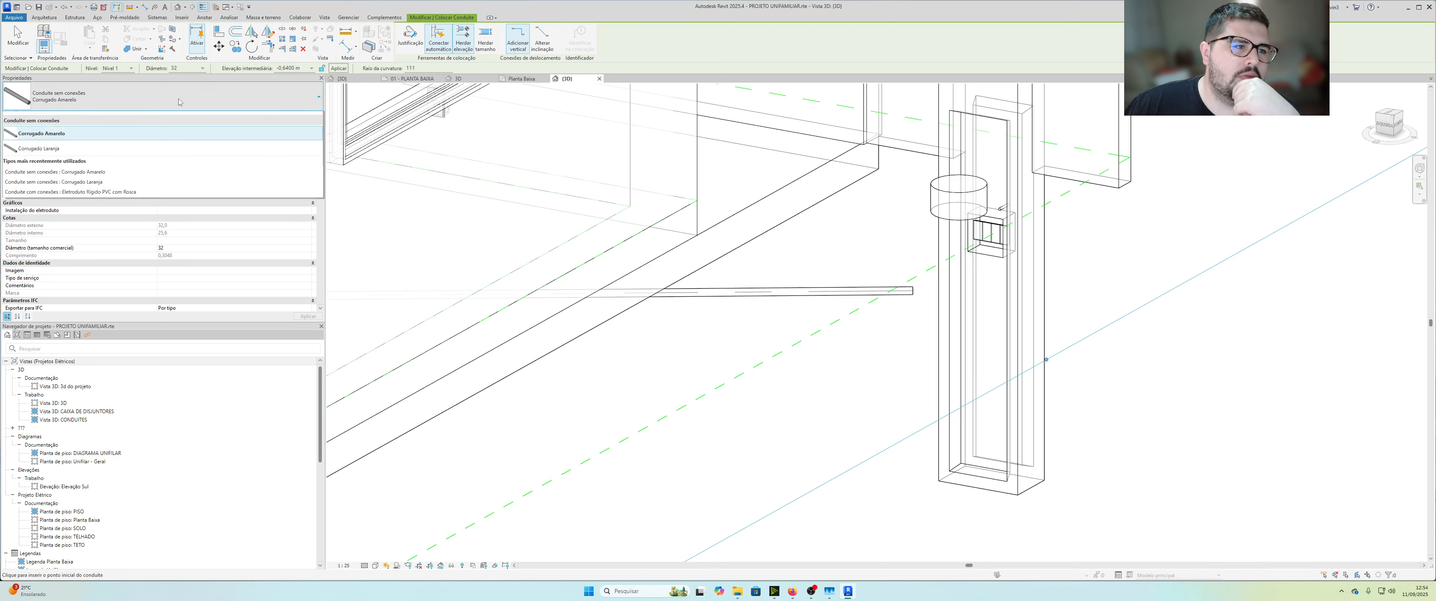
click(39, 185)
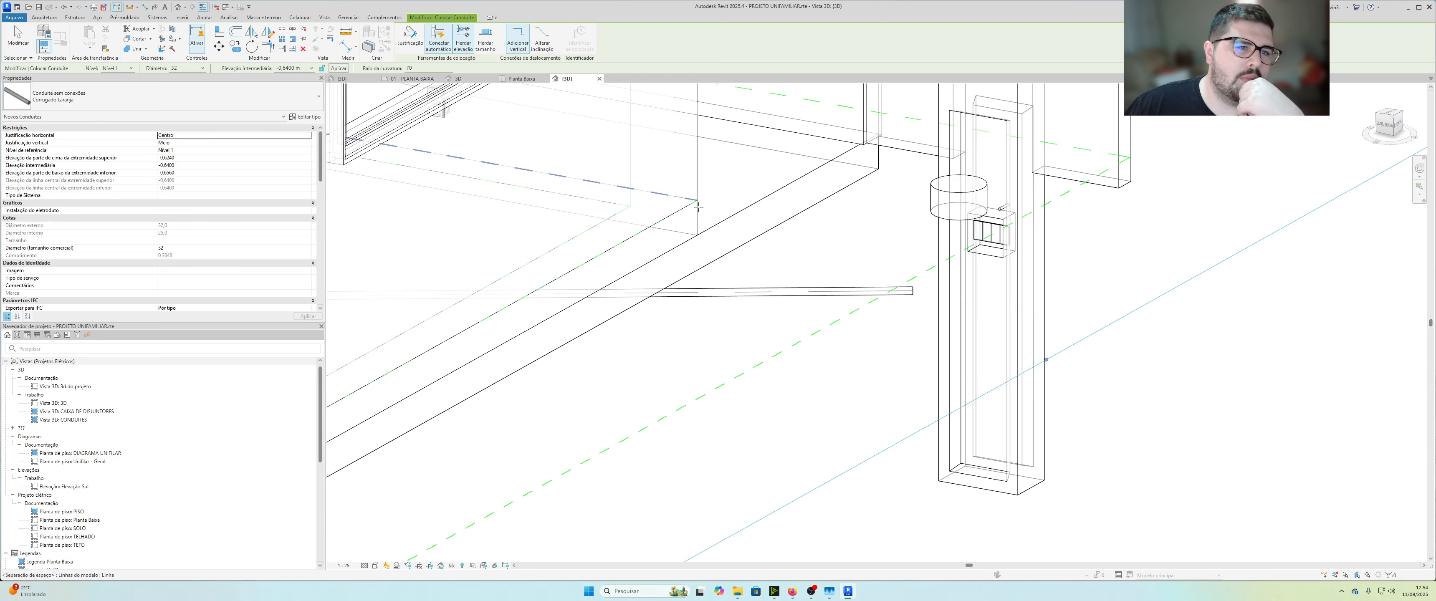
scroll(981, 223, up, 5)
scroll(968, 177, up, 1)
scroll(969, 176, up, 1)
scroll(970, 176, up, 1)
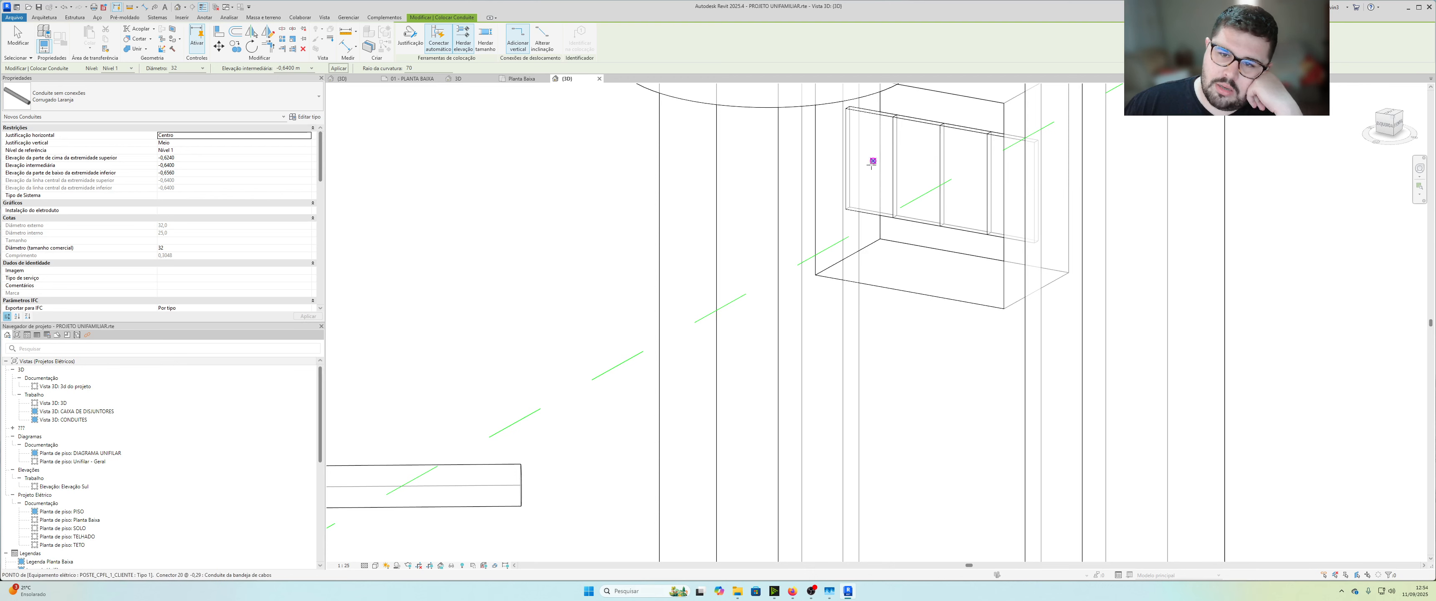
click(963, 180)
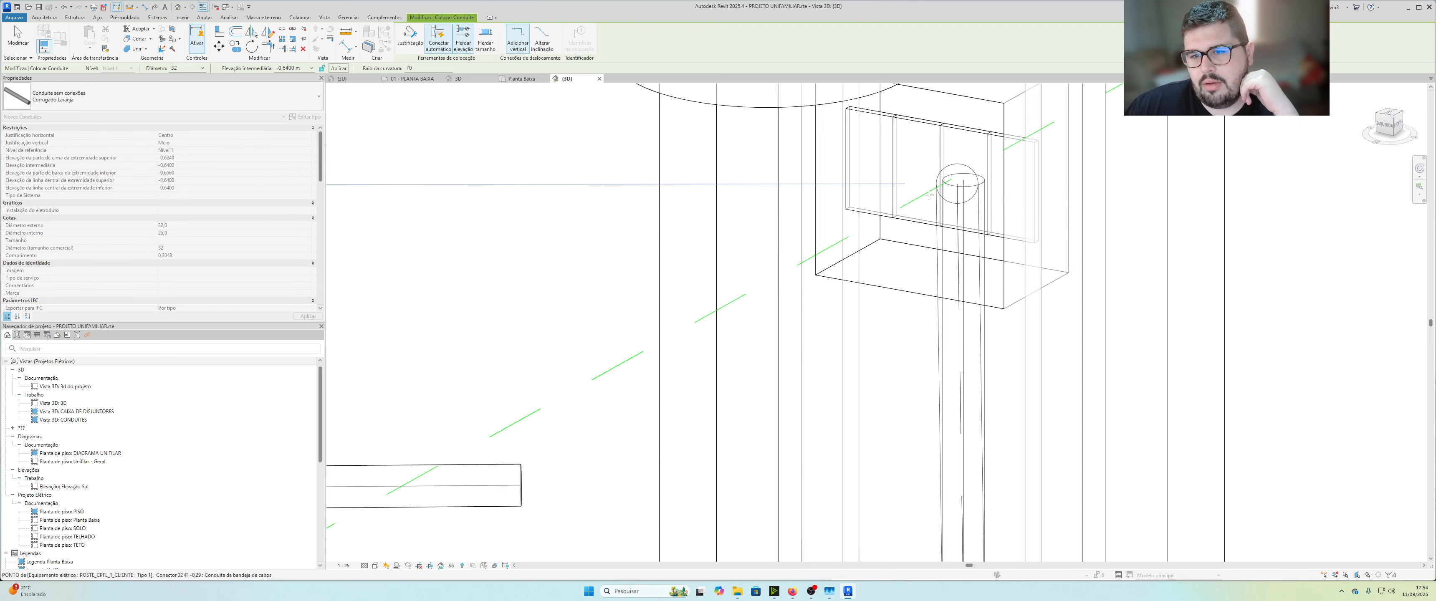
scroll(821, 264, down, 1)
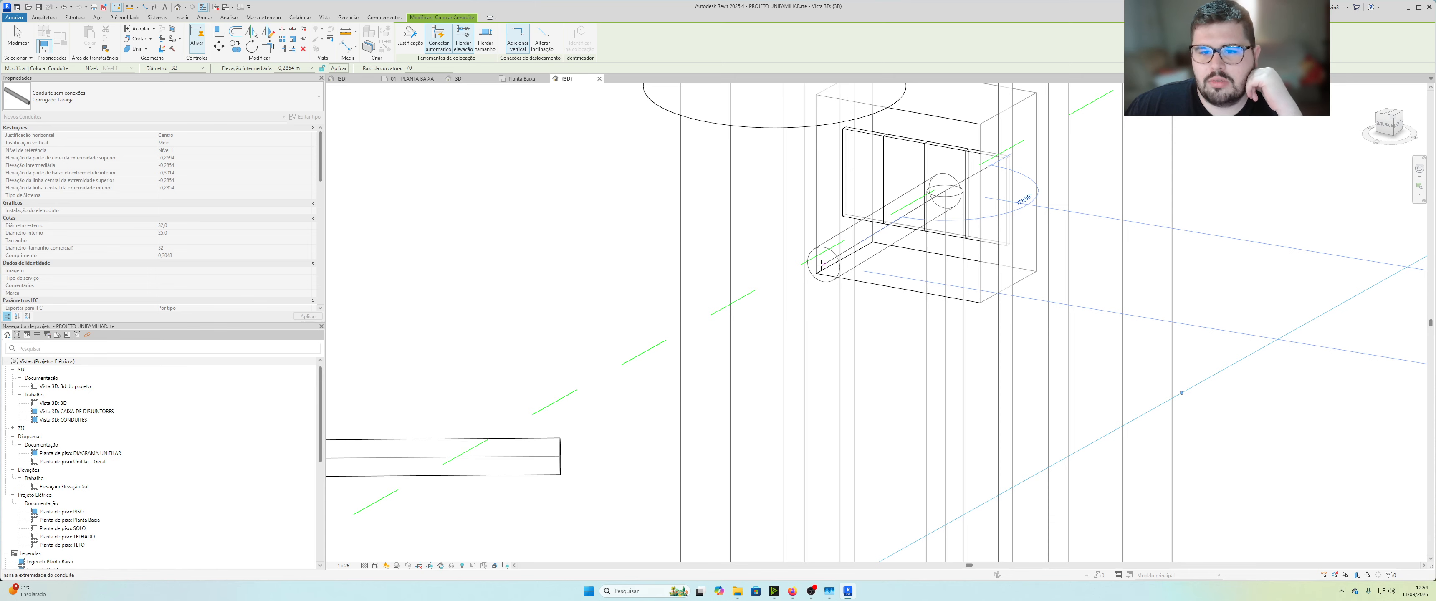
click(821, 265)
middle_drag(785, 347, 835, 208)
scroll(823, 259, down, 2)
middle_drag(826, 257, 819, 292)
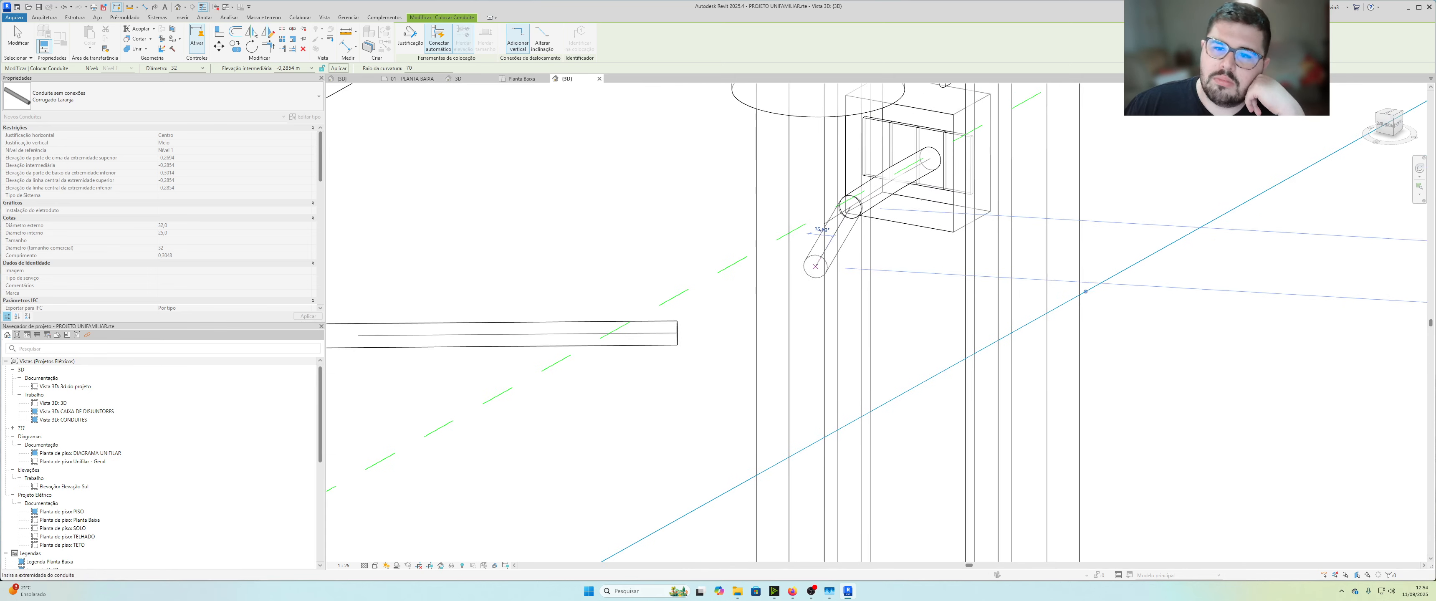
click(677, 333)
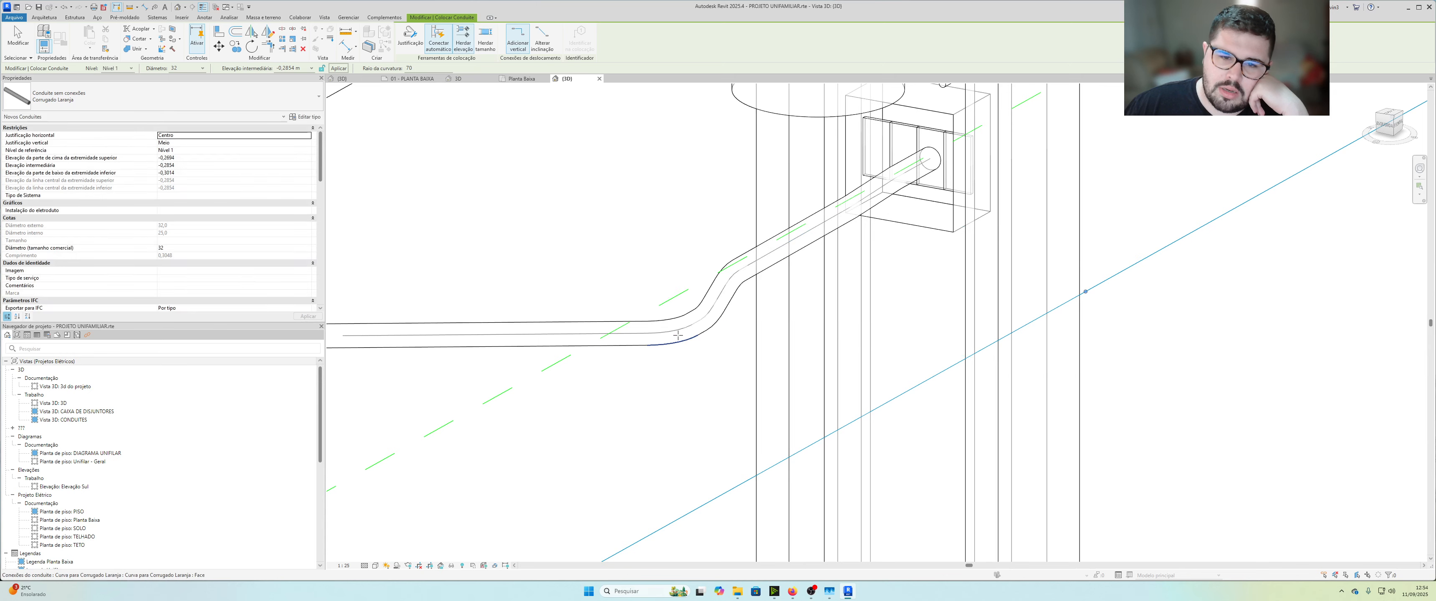
scroll(760, 317, down, 3)
middle_drag(761, 319, 801, 296)
key(Escape)
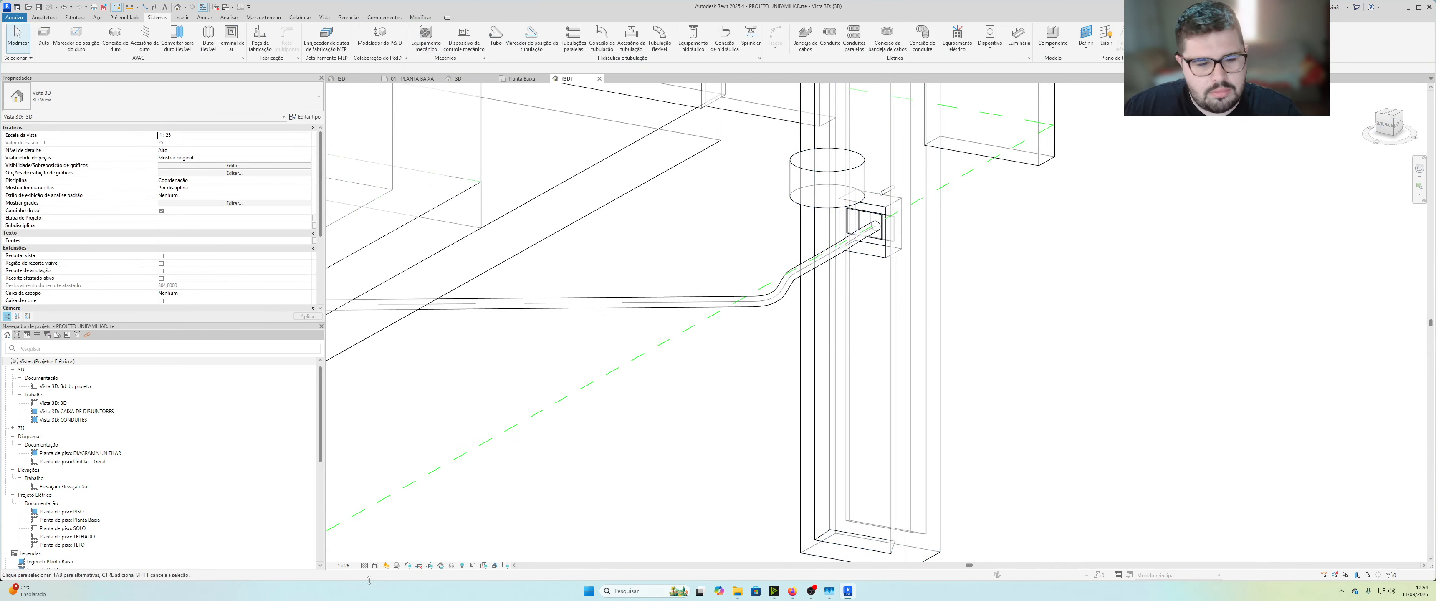
Step: Set the 3D view to the realistic visual style and inspect the conduit run between the house and the pole
click(375, 566)
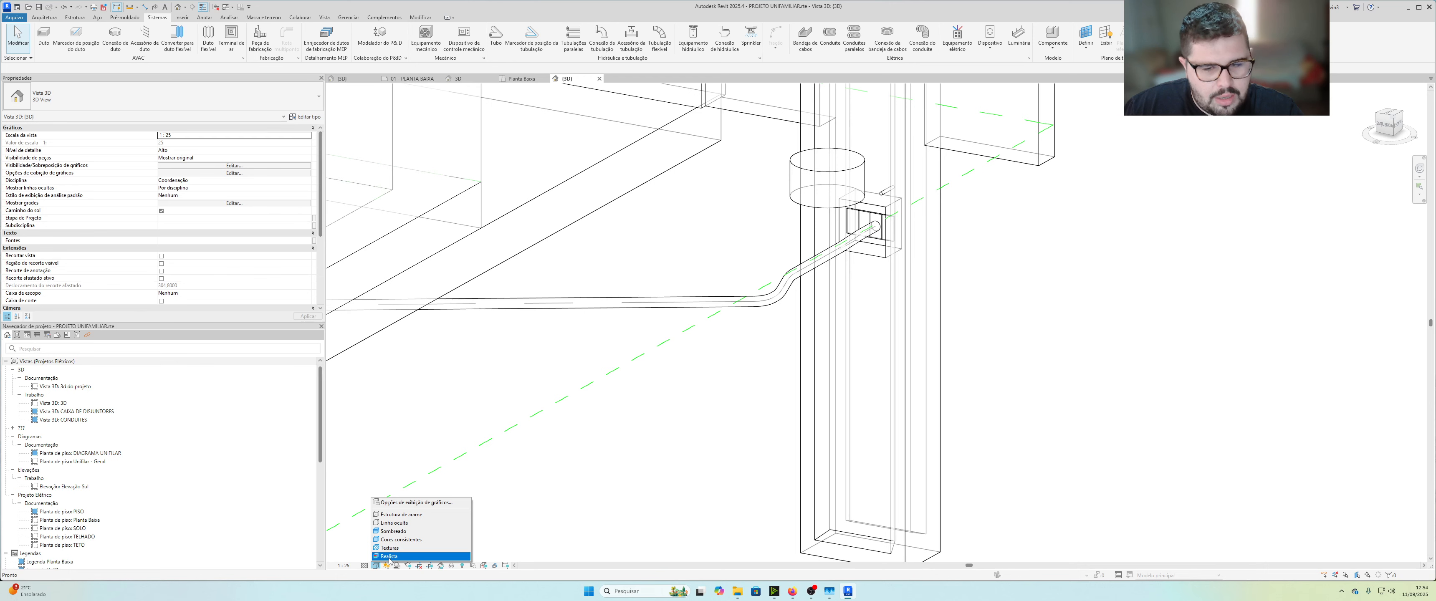
click(389, 557)
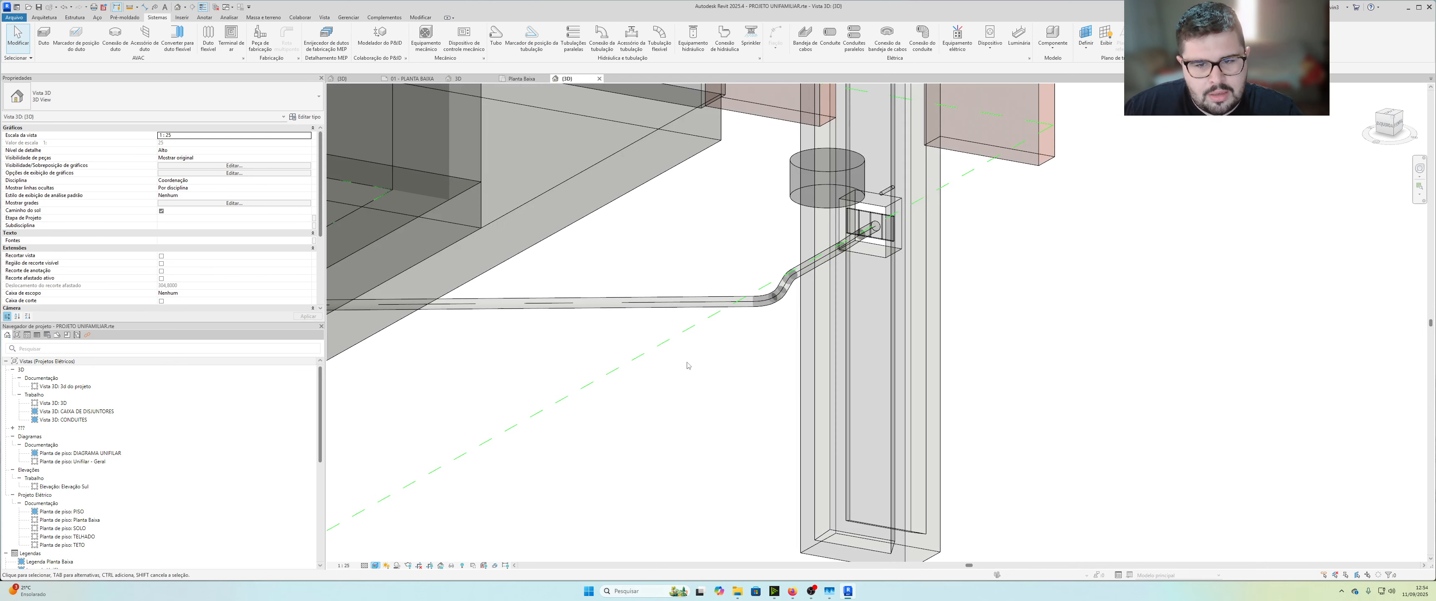
scroll(896, 222, up, 2)
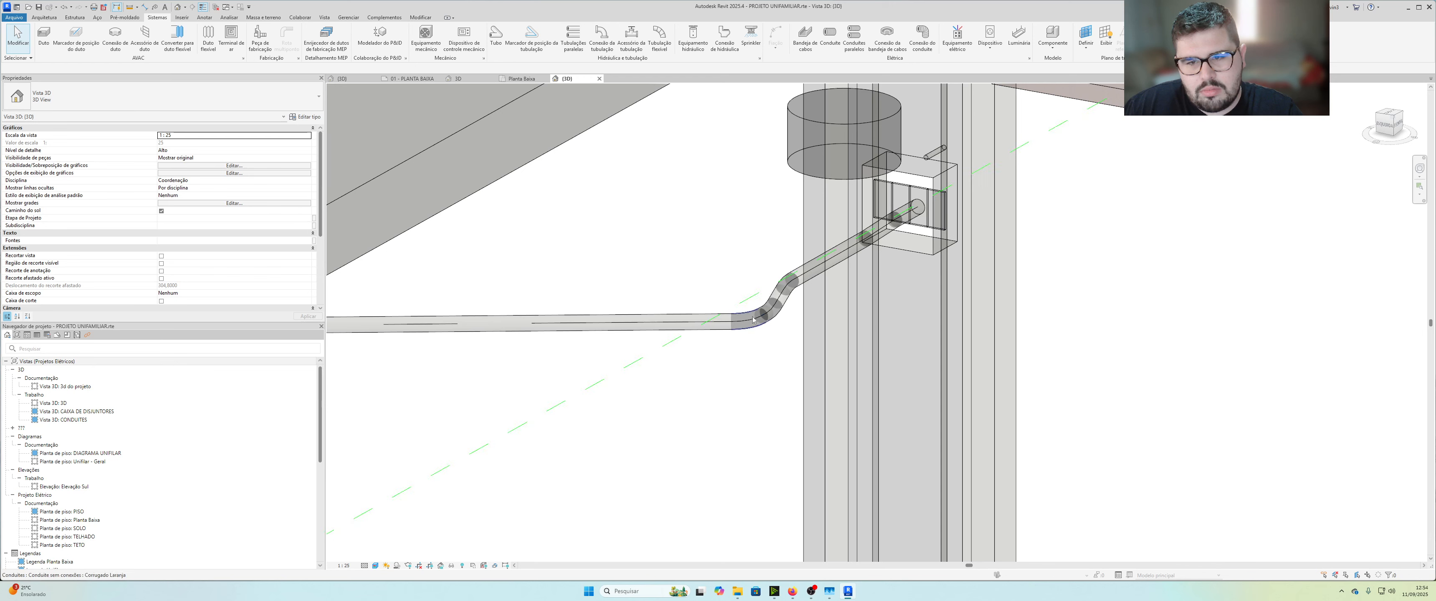
scroll(585, 340, down, 3)
shift+middle_drag(589, 338, 654, 415)
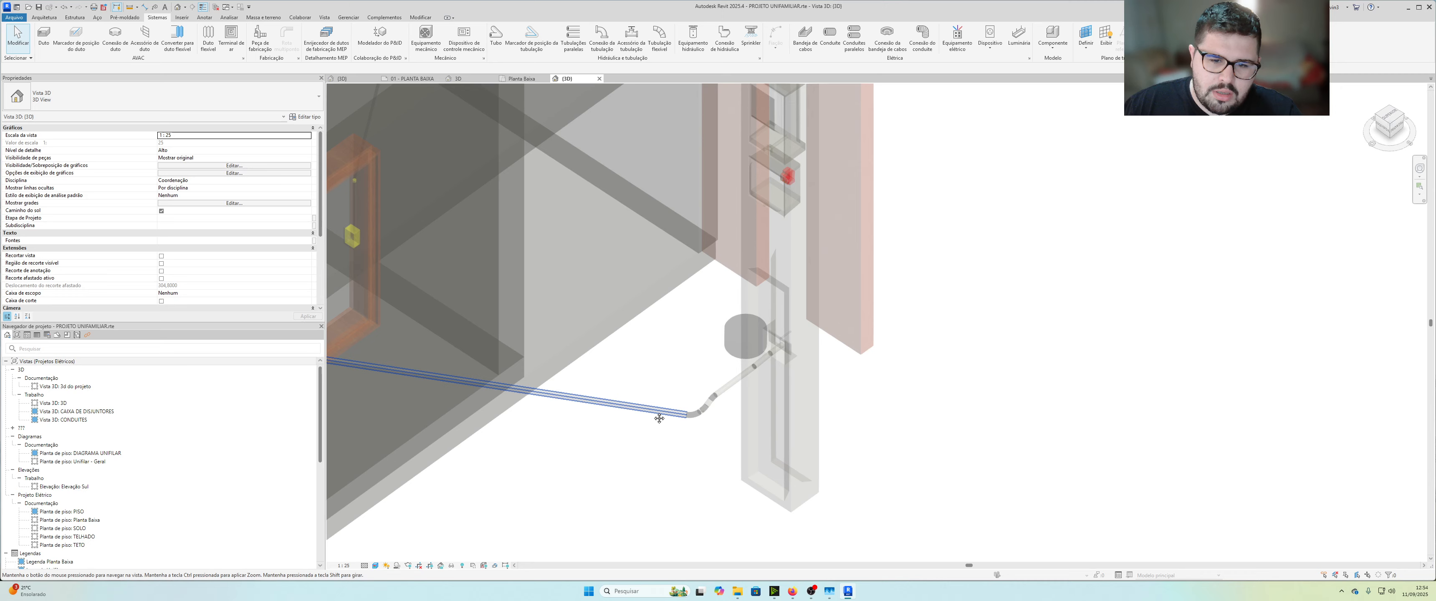
scroll(662, 412, down, 4)
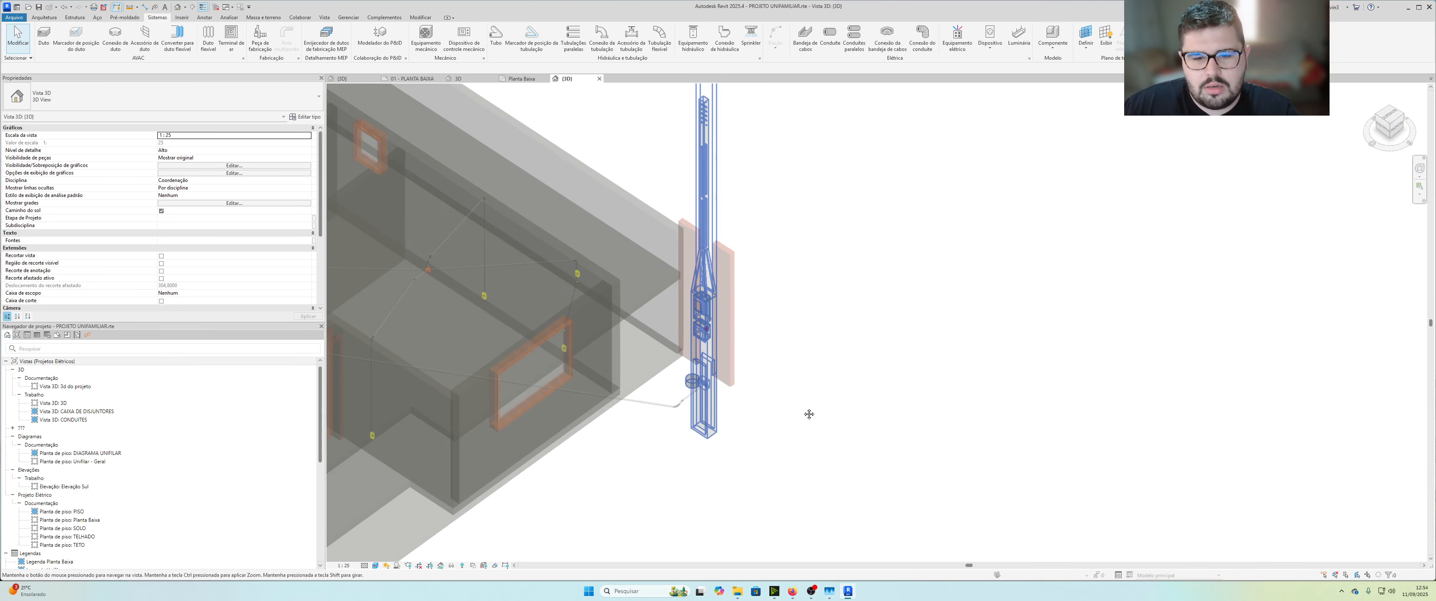
scroll(672, 337, down, 1)
middle_drag(671, 337, 876, 375)
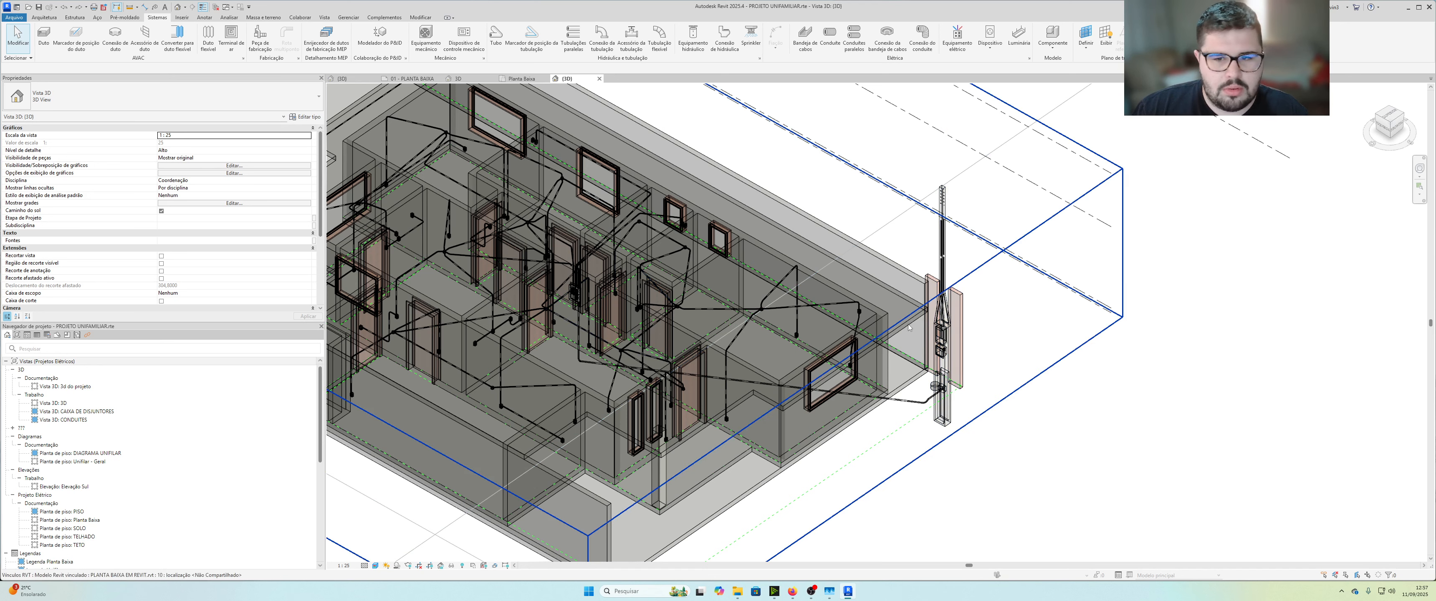
Step: Review the CPFL pole's electrical parameters and create a power circuit for it with 3 poles and 380 V
click(945, 346)
scroll(105, 236, down, 15)
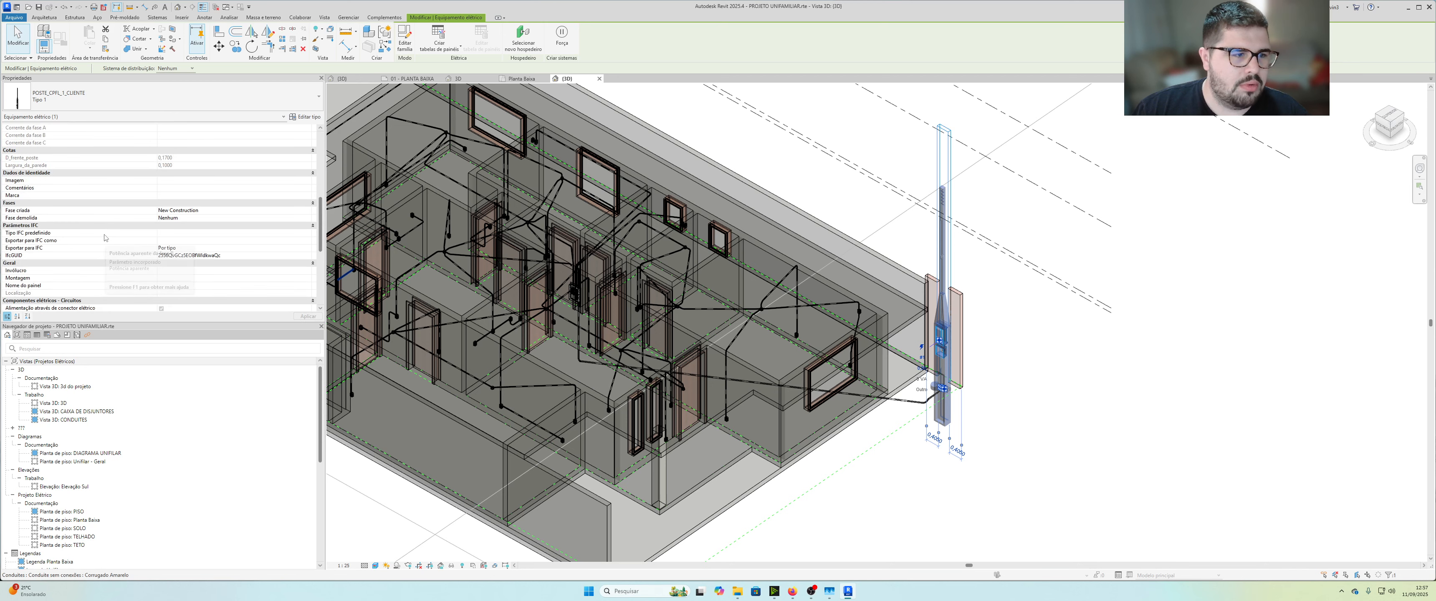
scroll(104, 236, up, 10)
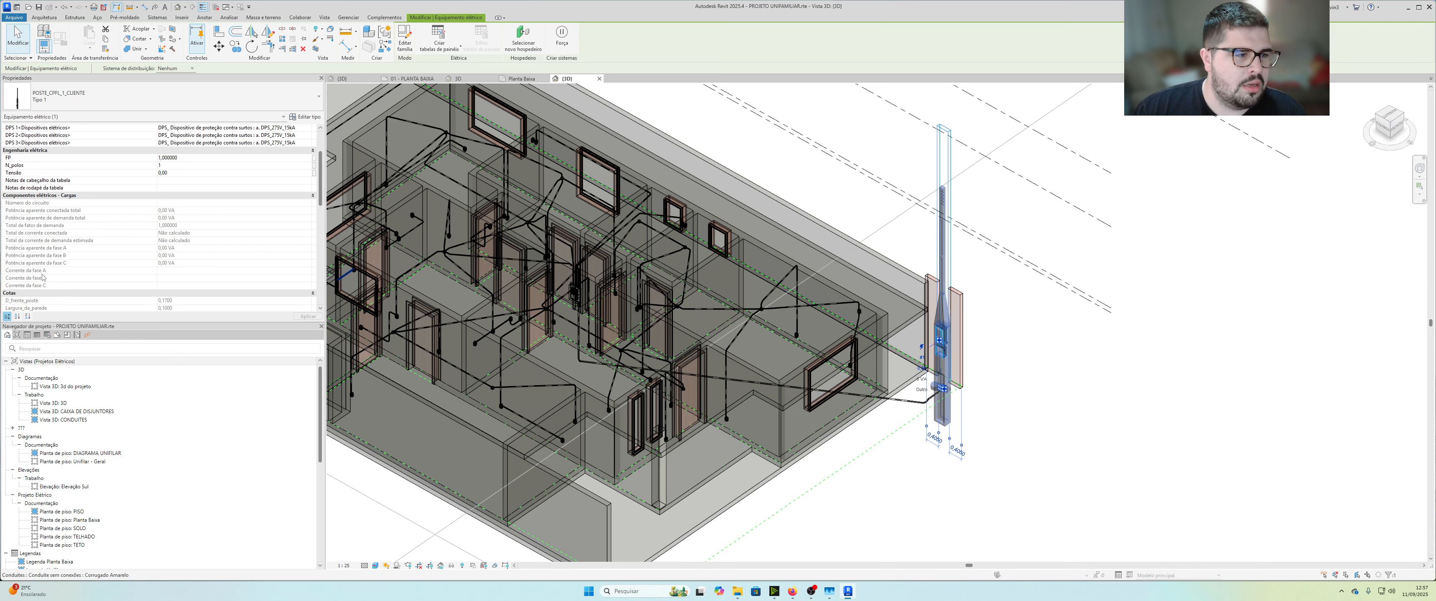
scroll(132, 243, up, 2)
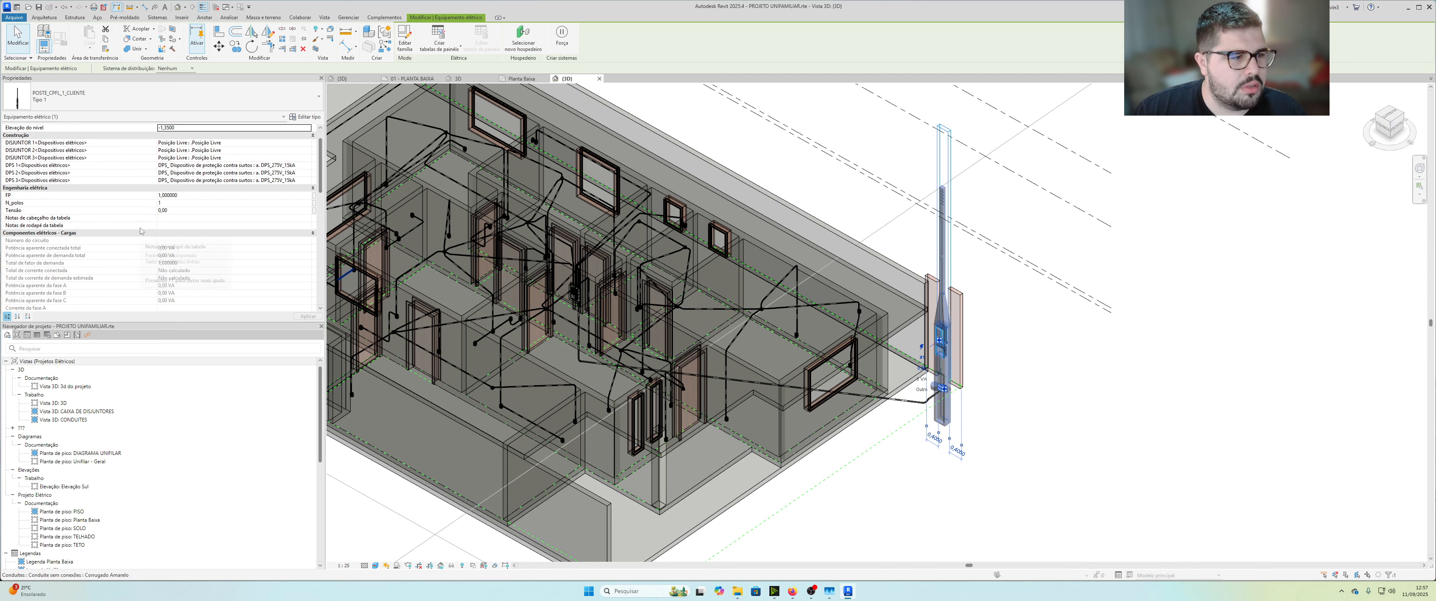
scroll(178, 237, down, 10)
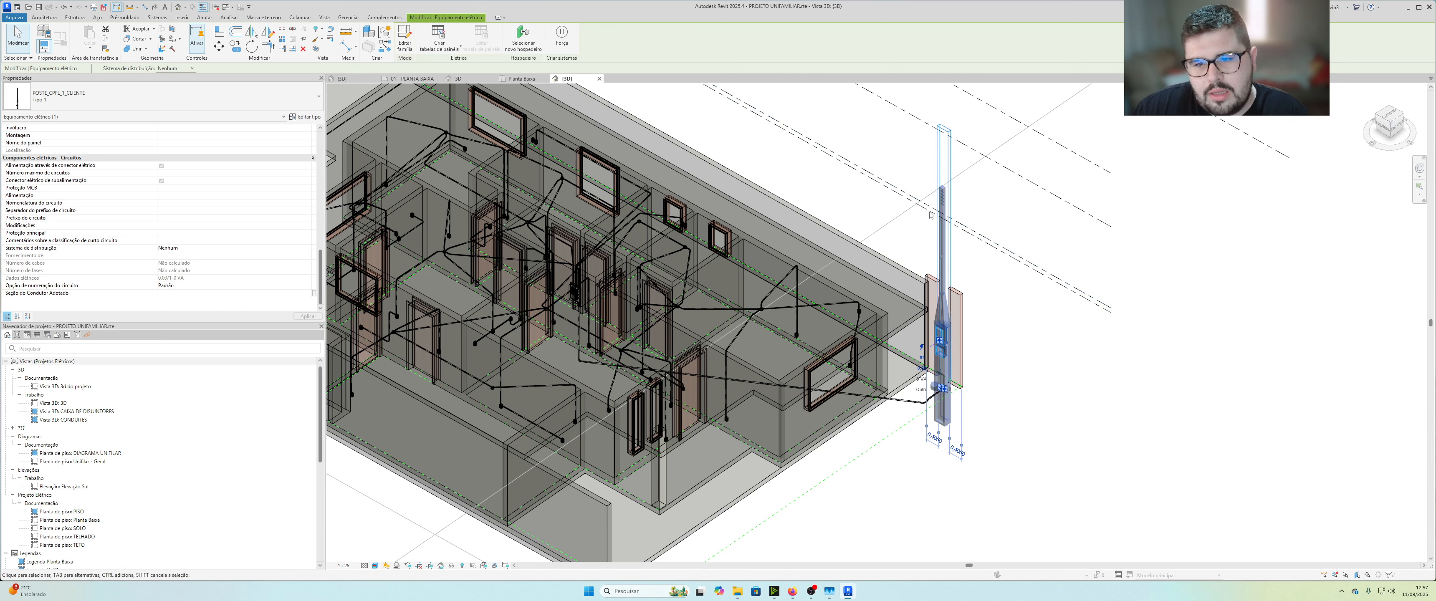
click(562, 36)
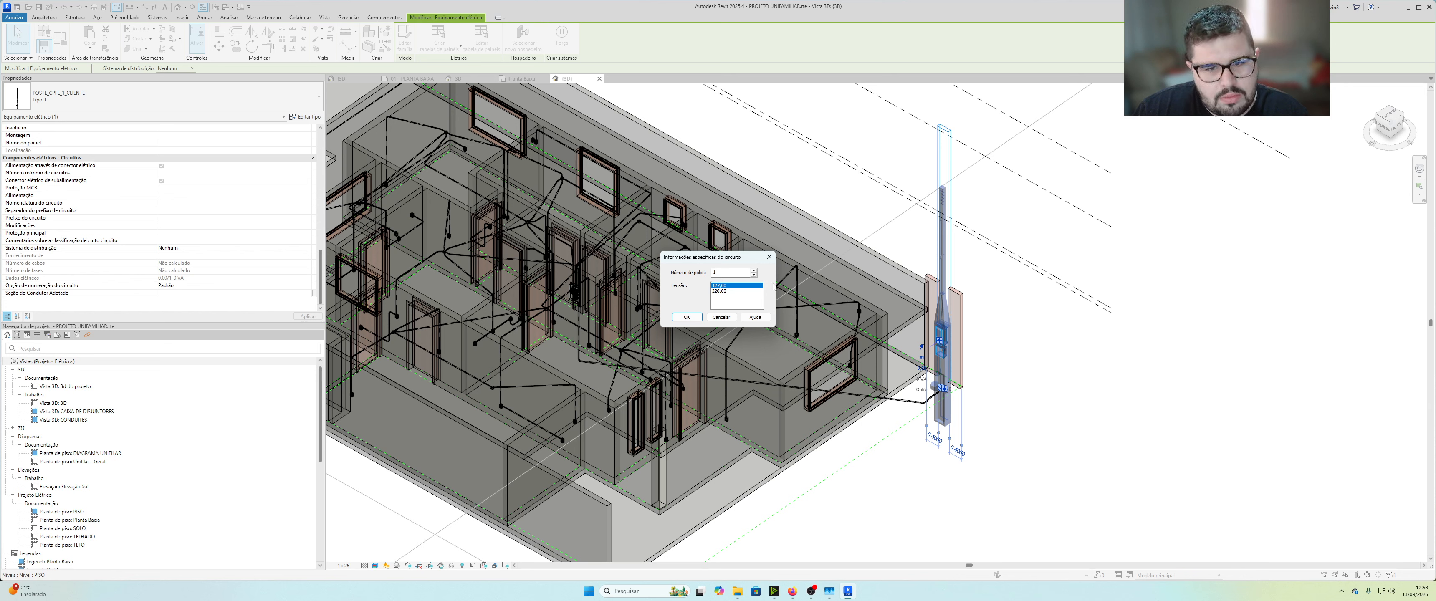
drag(740, 273, 710, 274)
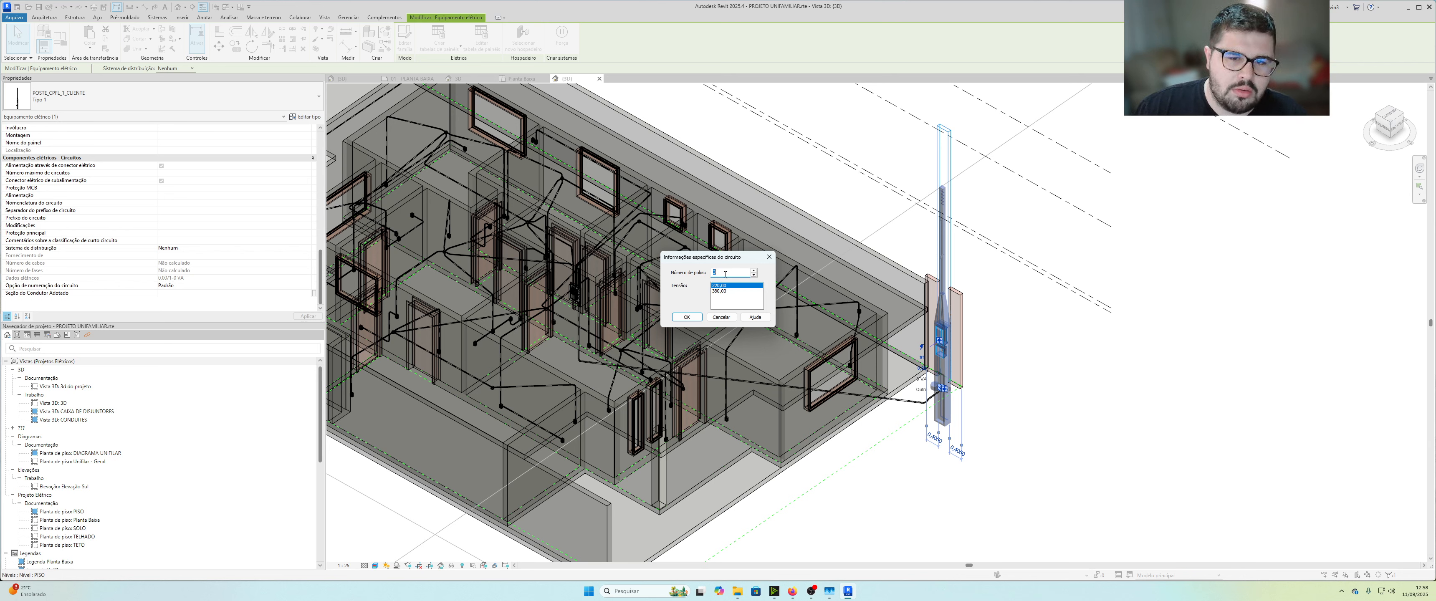
click(730, 292)
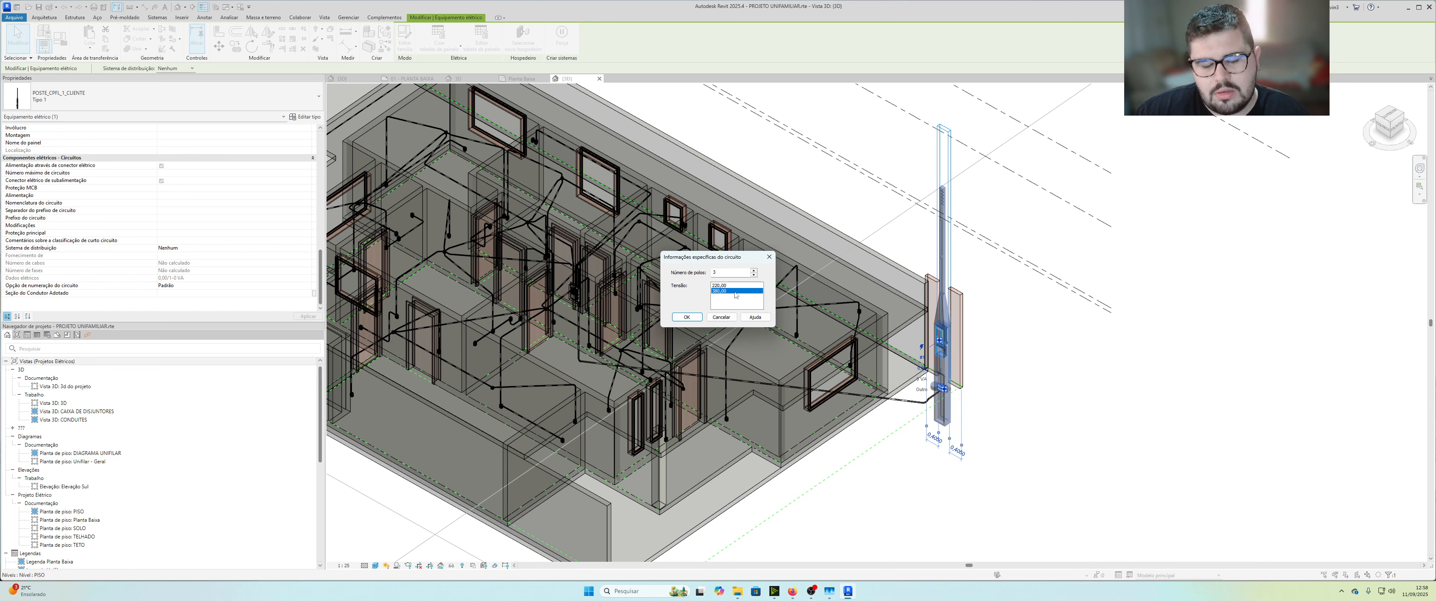
click(688, 317)
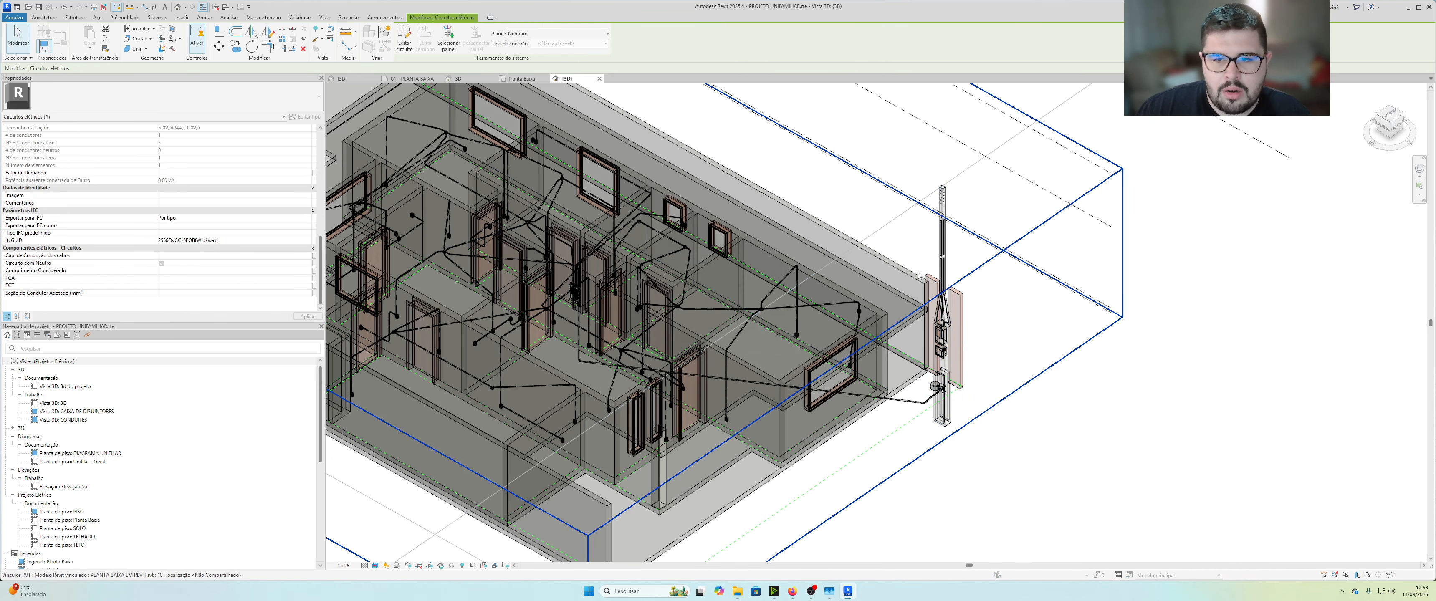
Step: Assign the 220/380V Trifásico (3F+N+T) distribution system to the CPFL pole
click(941, 247)
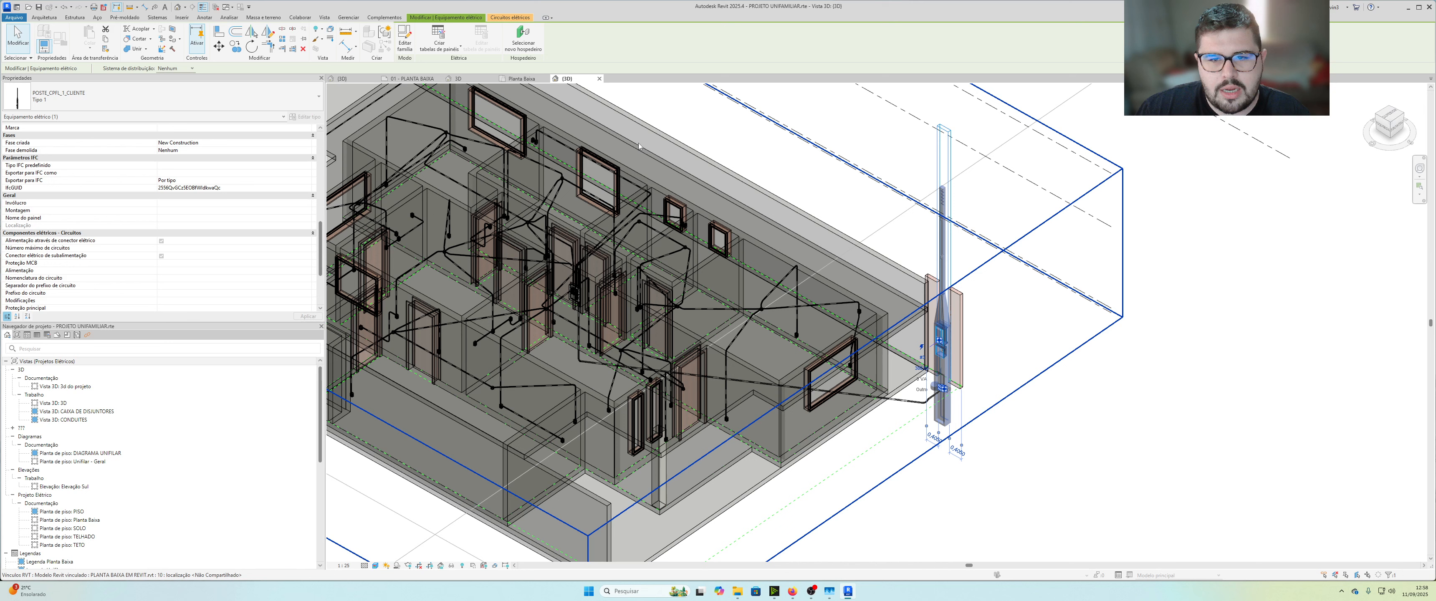
click(177, 68)
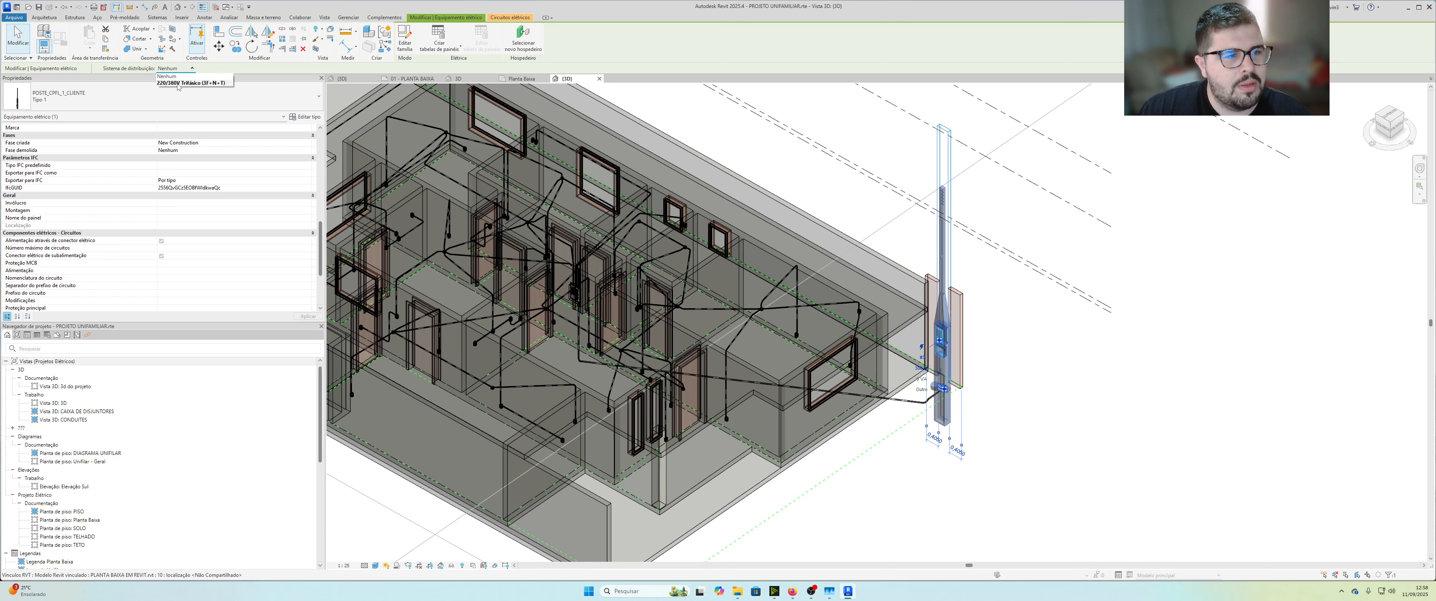
click(216, 85)
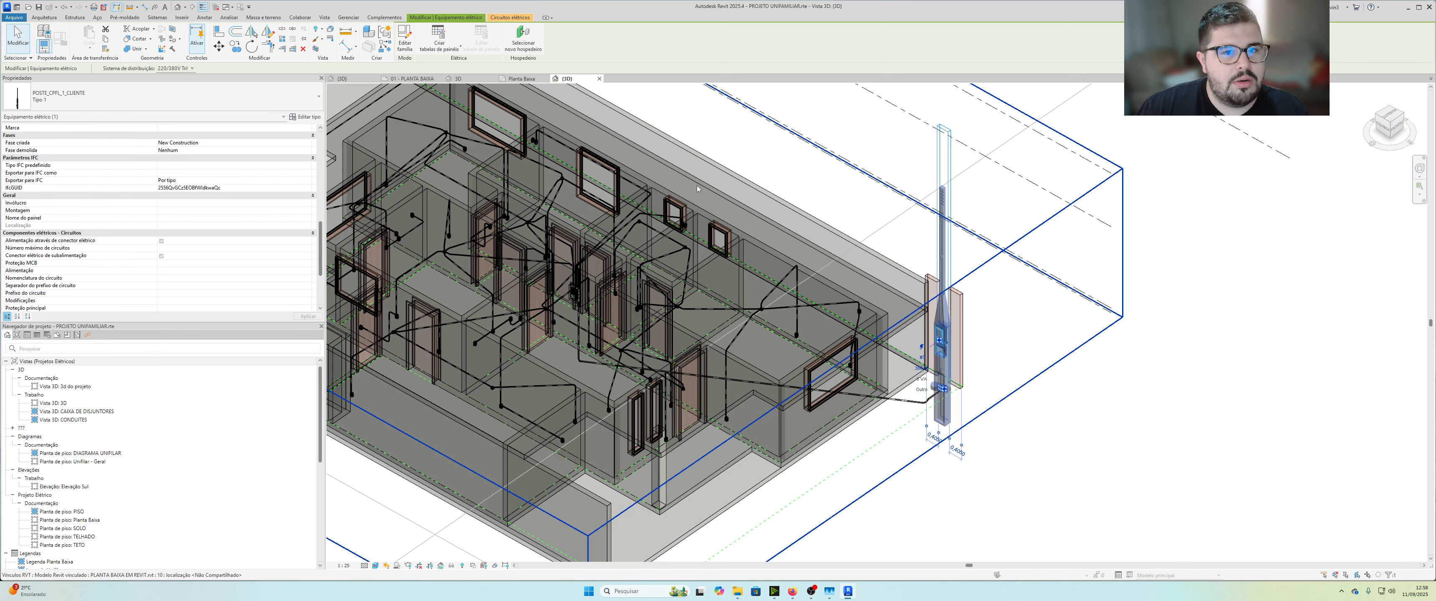
scroll(736, 237, down, 3)
scroll(736, 237, up, 2)
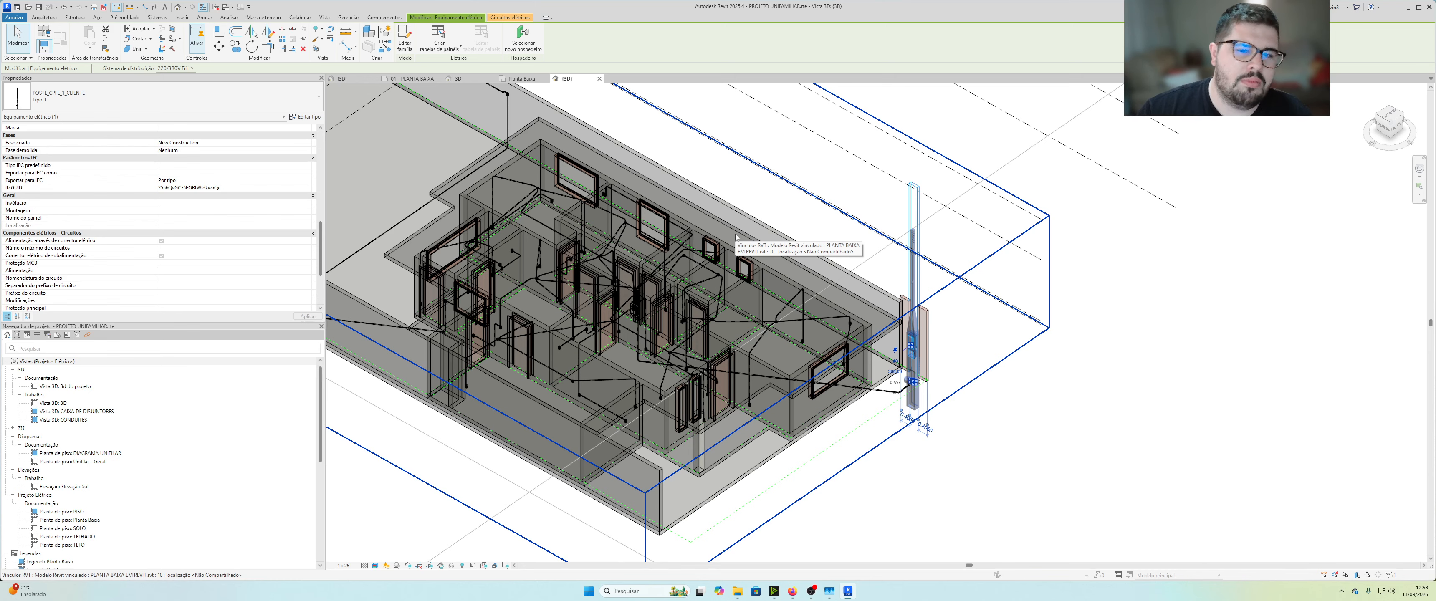
Step: Connect the house distribution board's circuit to the CPFL pole by choosing the pole as its supply panel
scroll(775, 282, down, 1)
scroll(859, 332, up, 1)
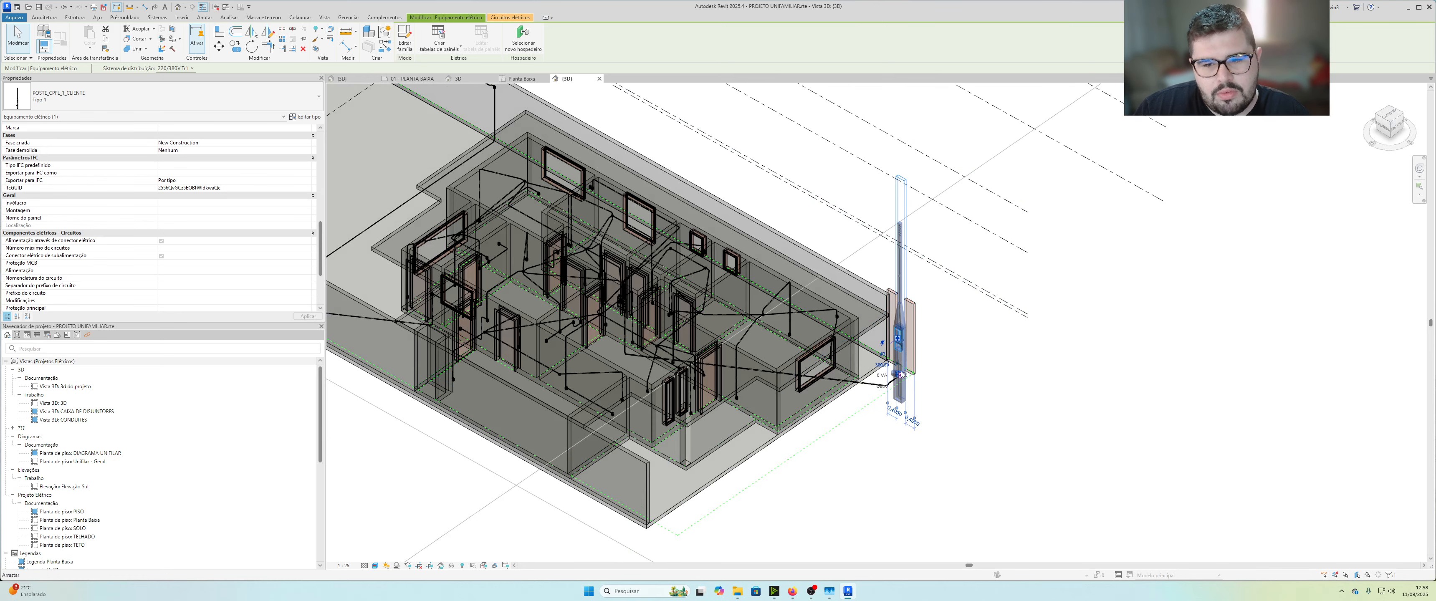
scroll(900, 374, up, 2)
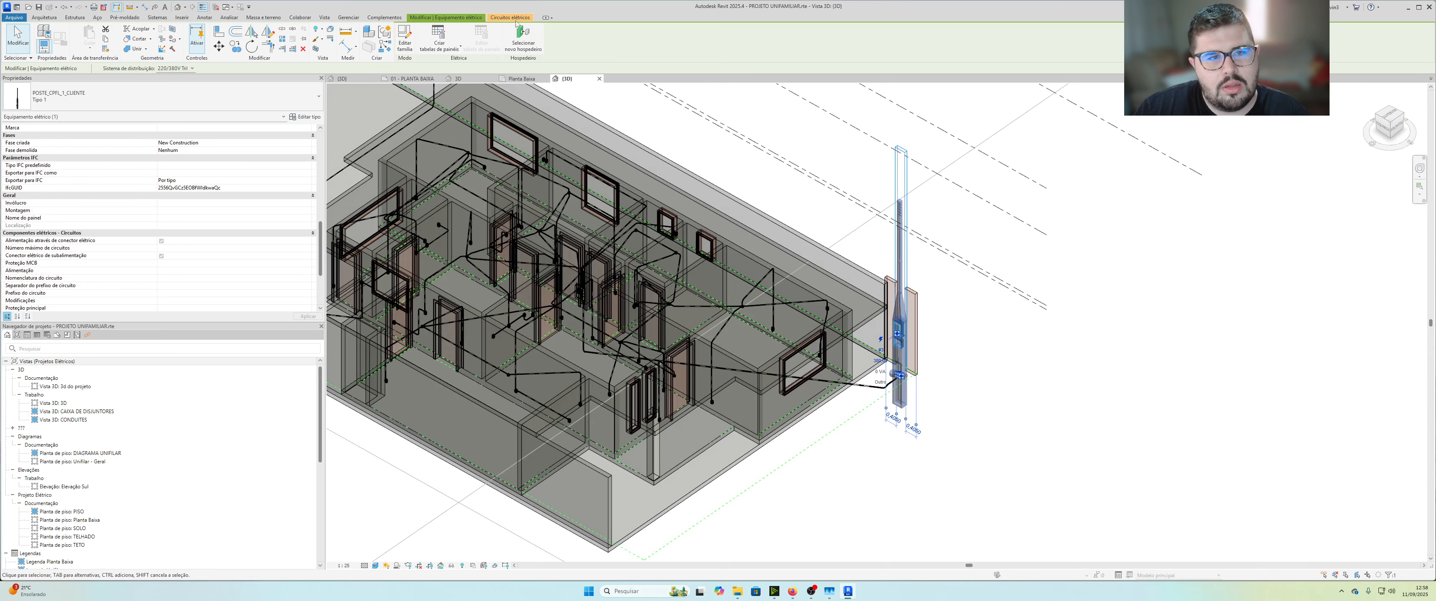
scroll(613, 291, up, 1)
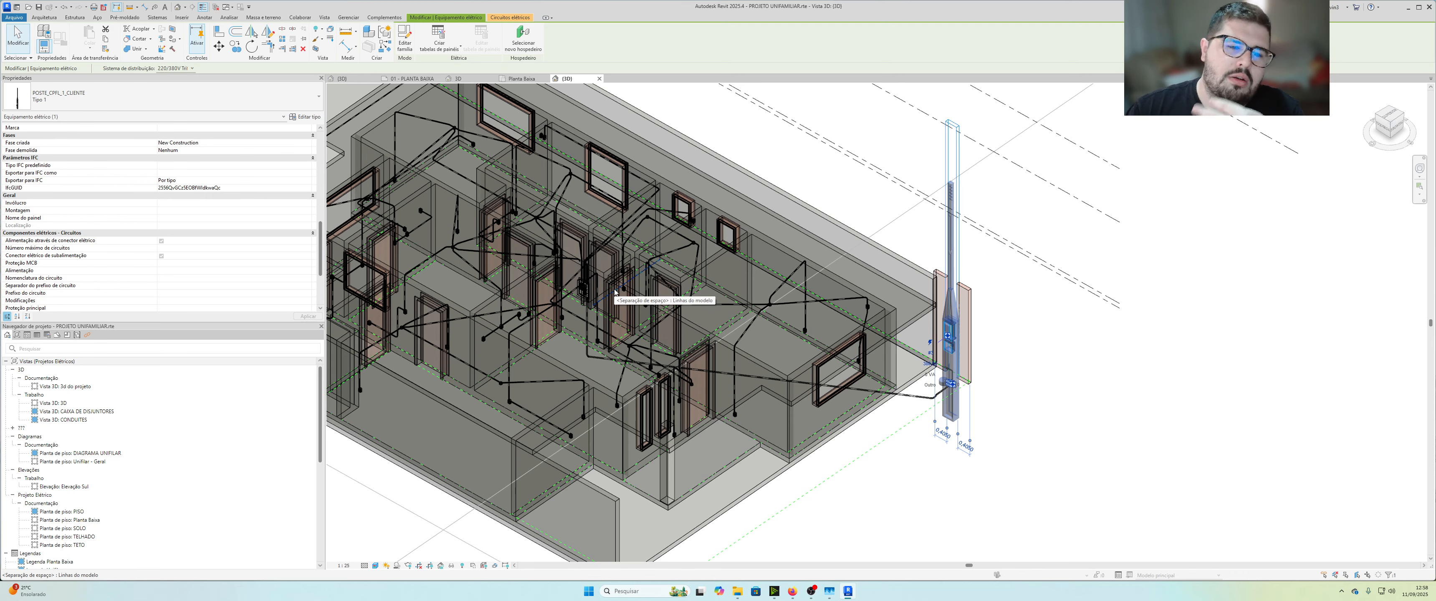
scroll(615, 292, up, 1)
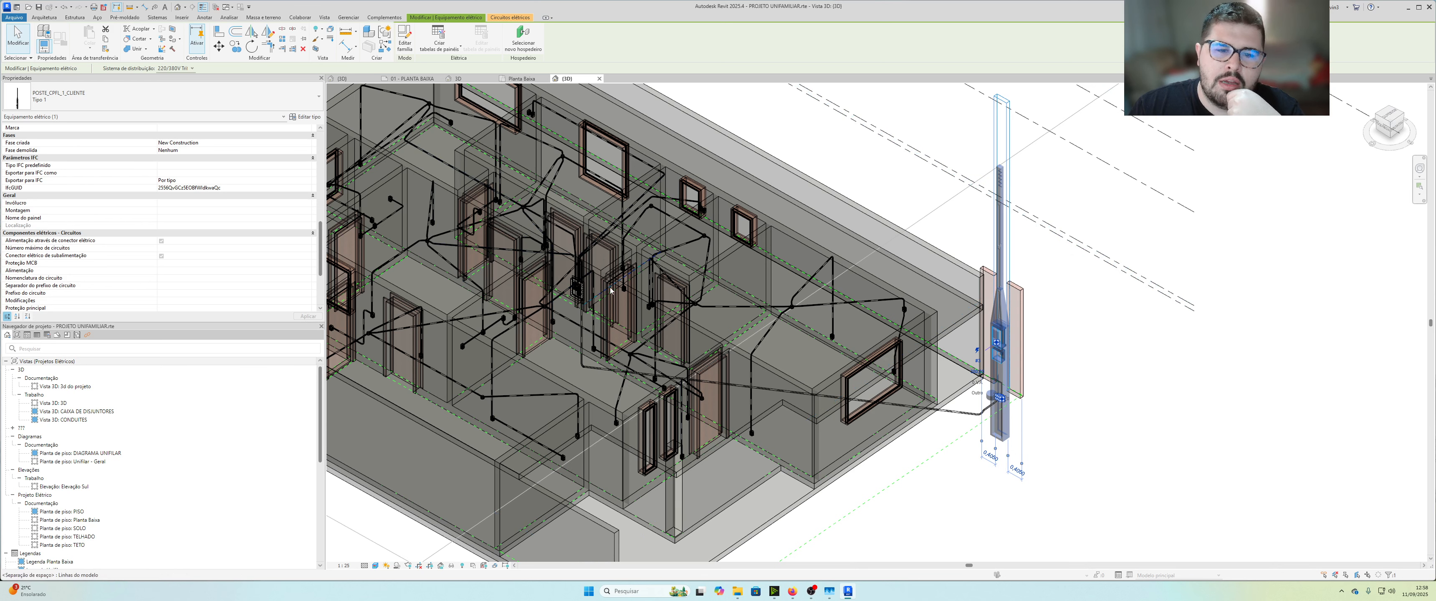
click(578, 295)
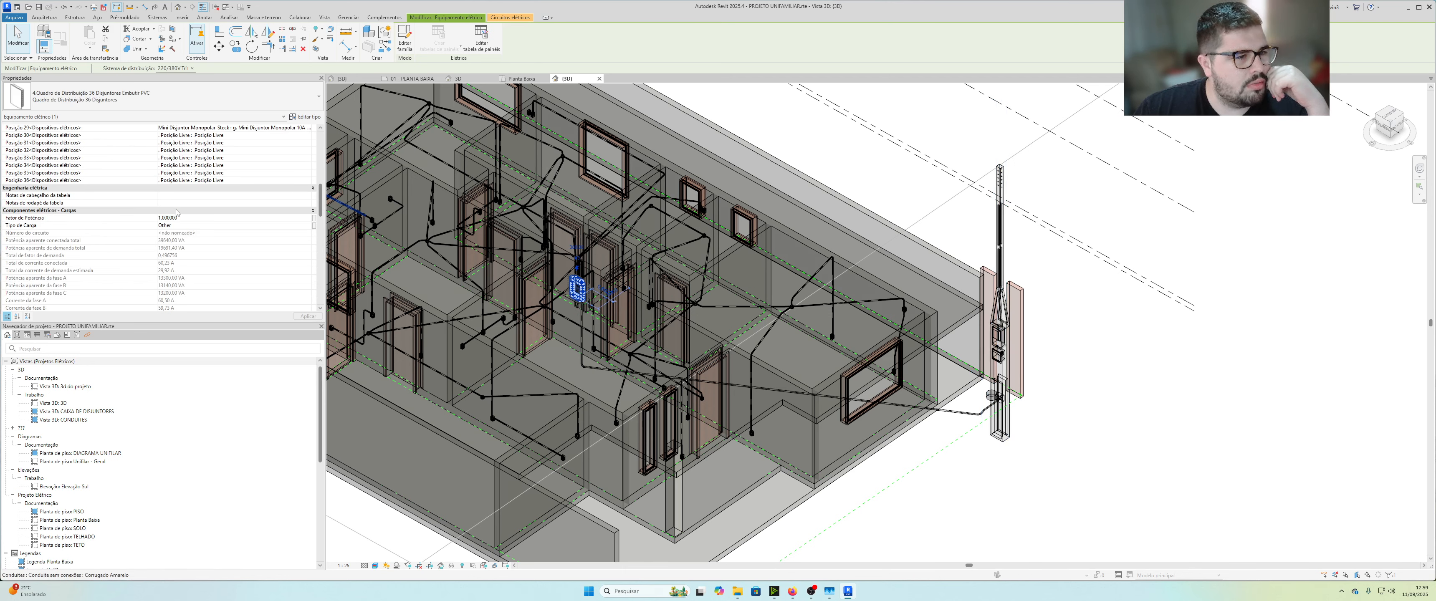
scroll(200, 222, up, 3)
scroll(201, 222, up, 10)
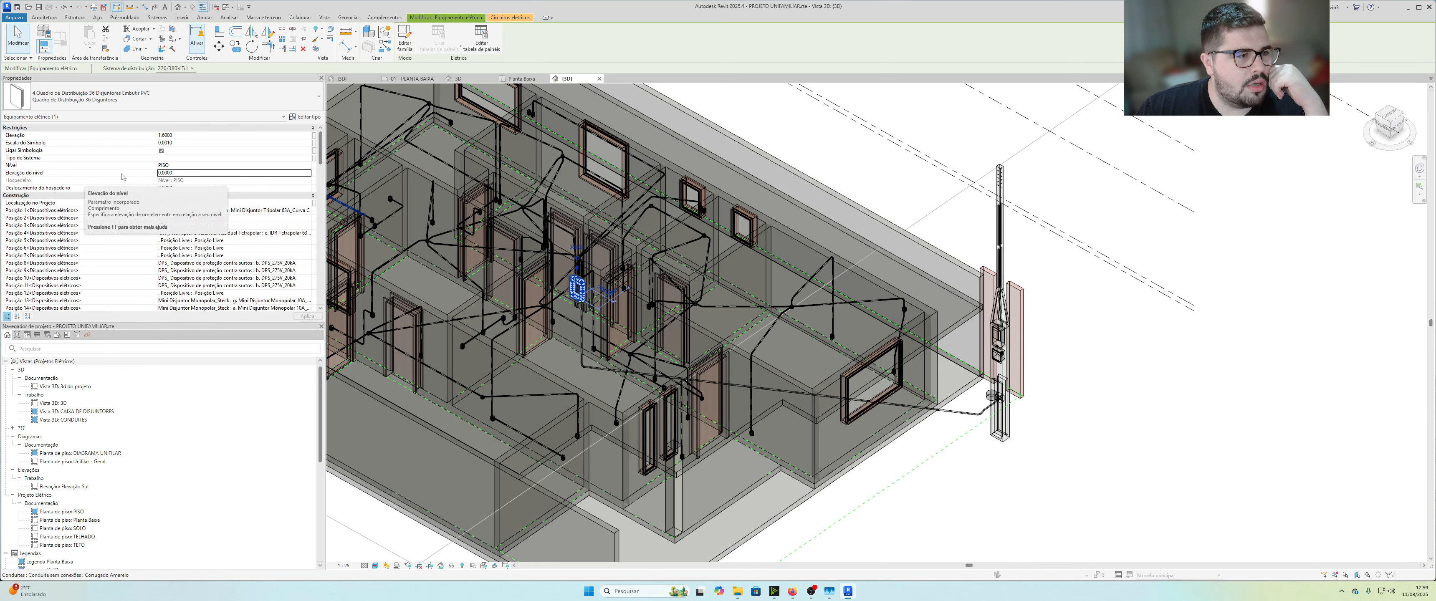
scroll(139, 185, down, 5)
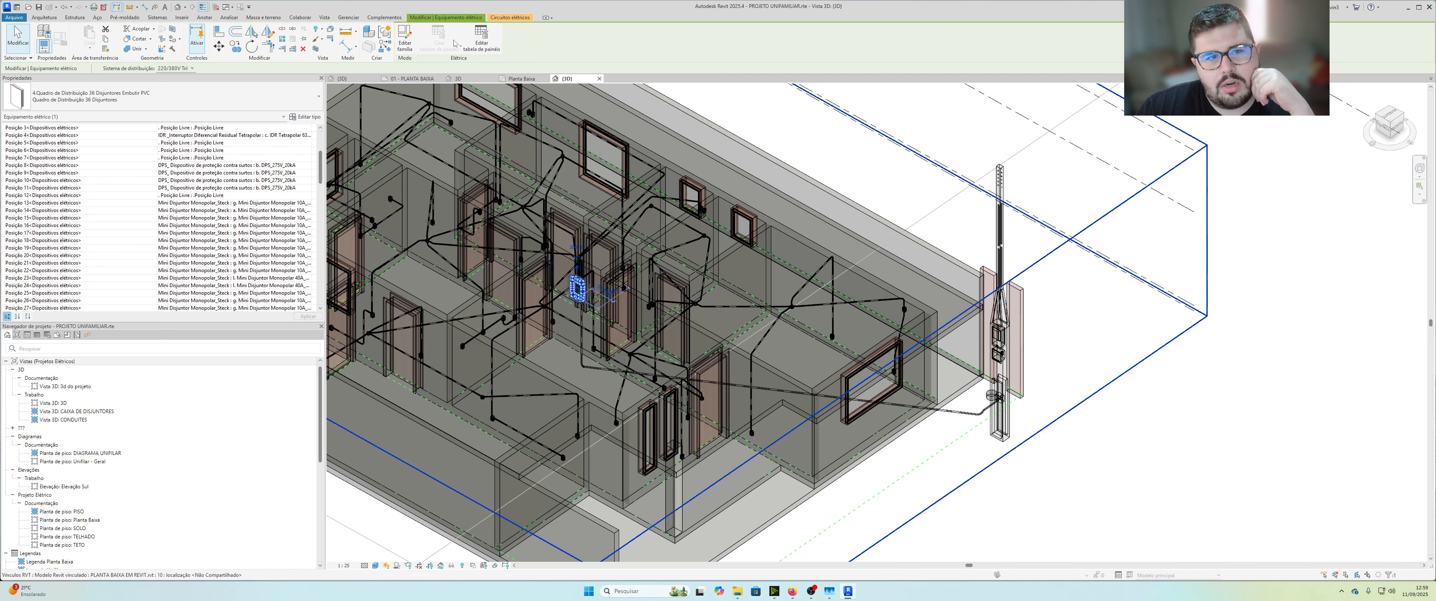
click(509, 18)
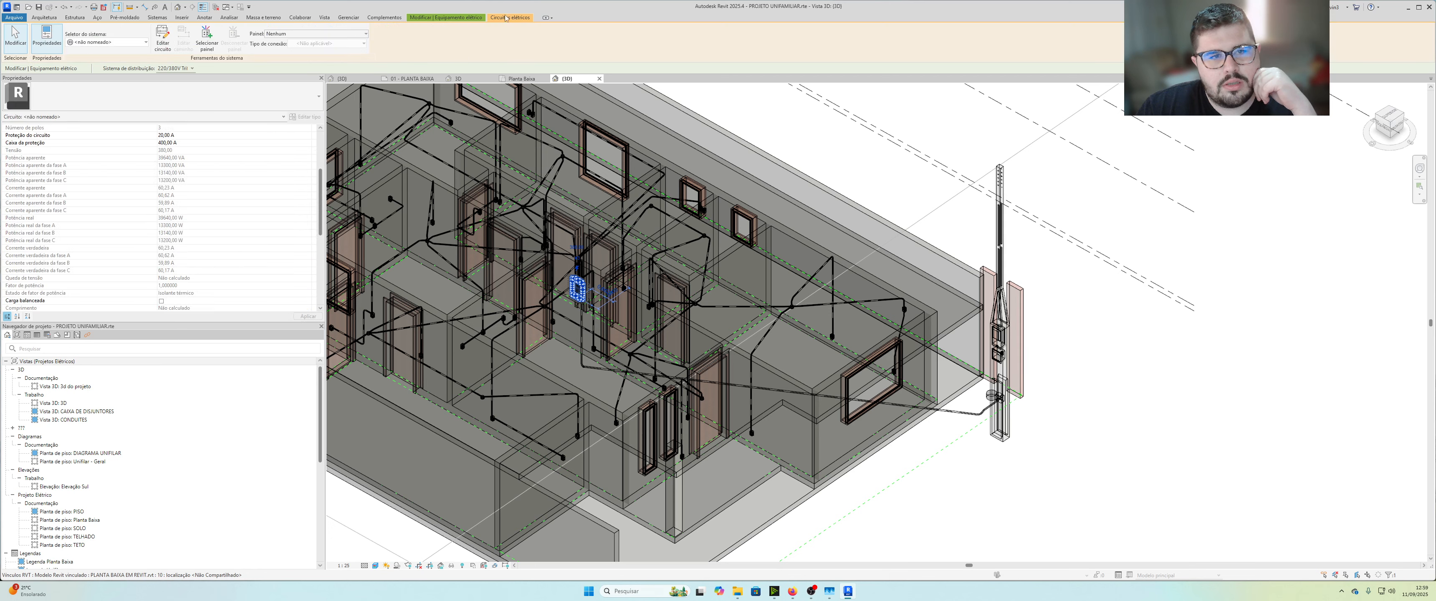
click(207, 37)
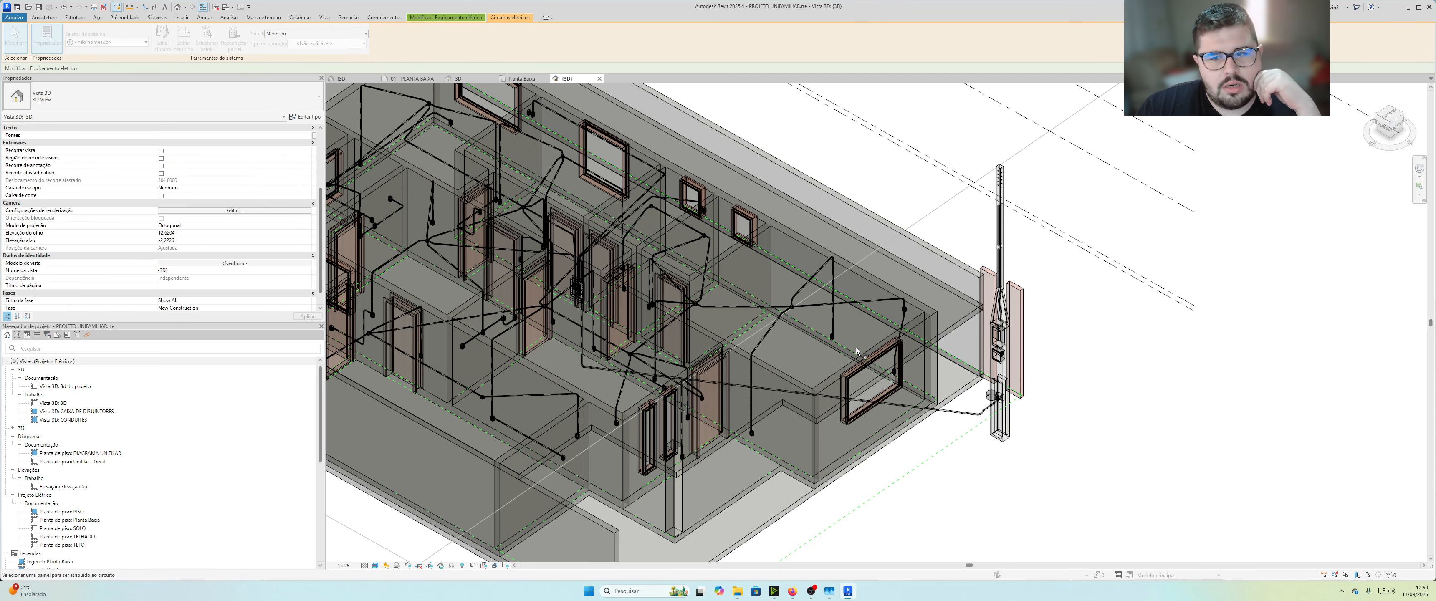
click(1006, 346)
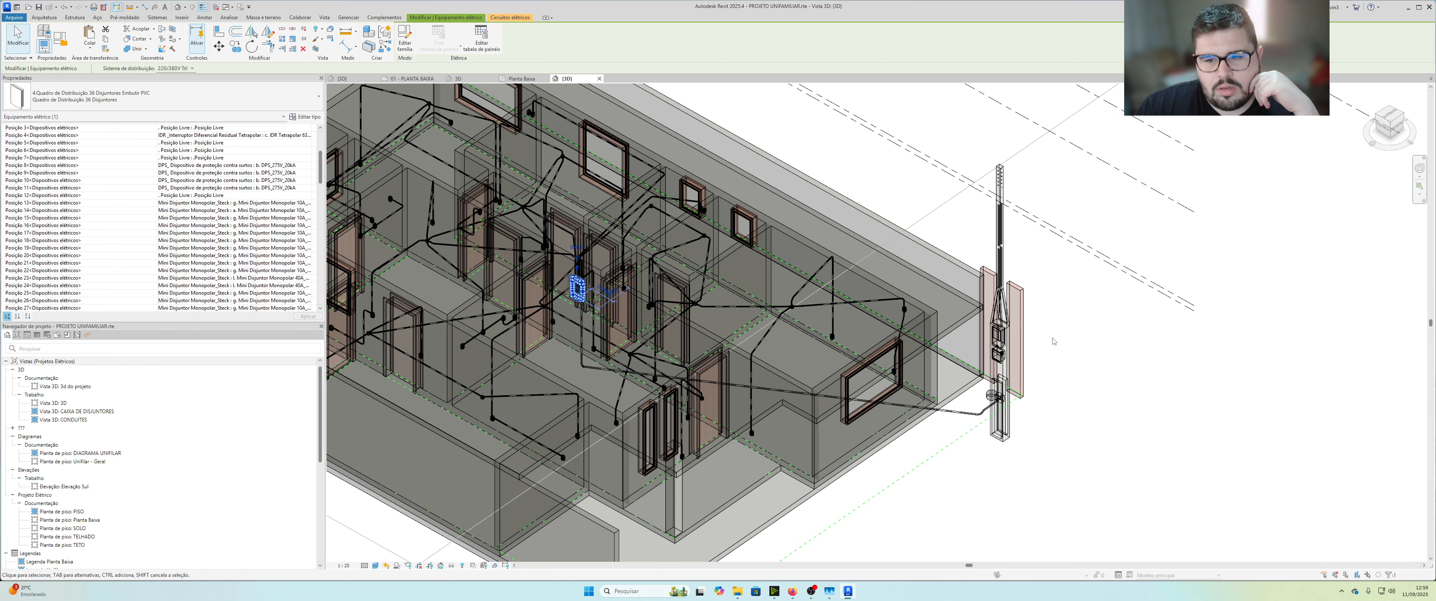
Step: Create a panel schedule for the CPFL pole
scroll(1020, 342, up, 1)
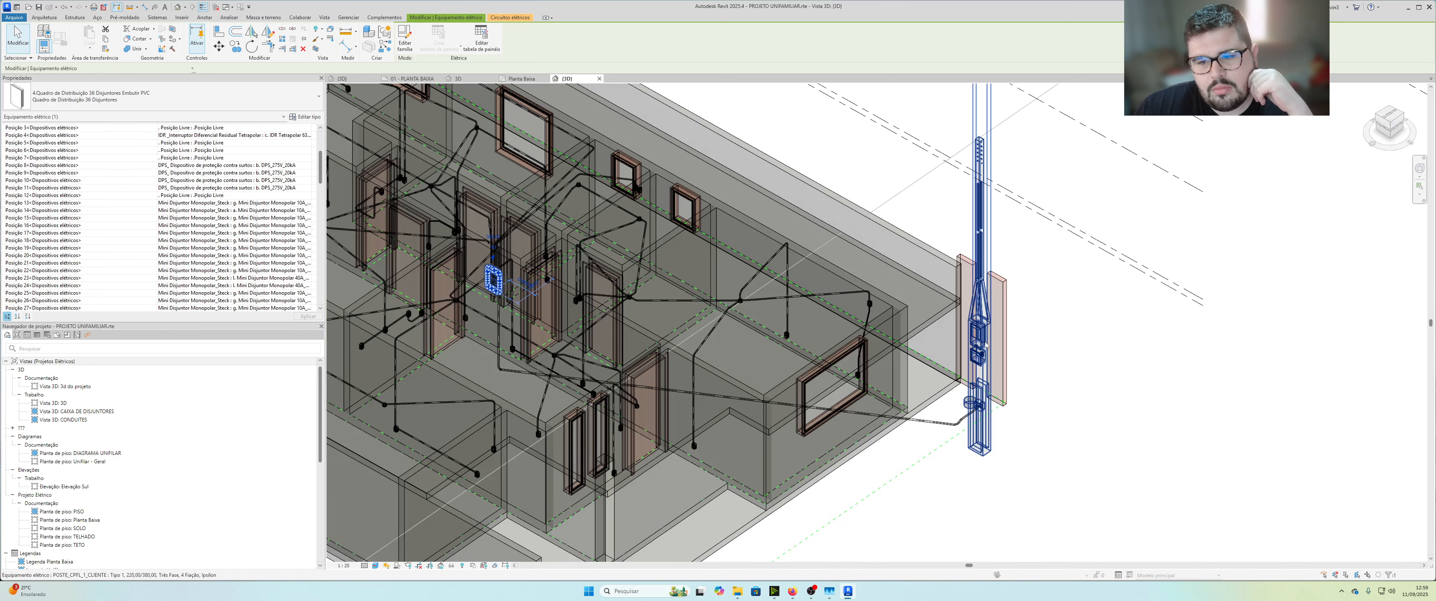
click(981, 340)
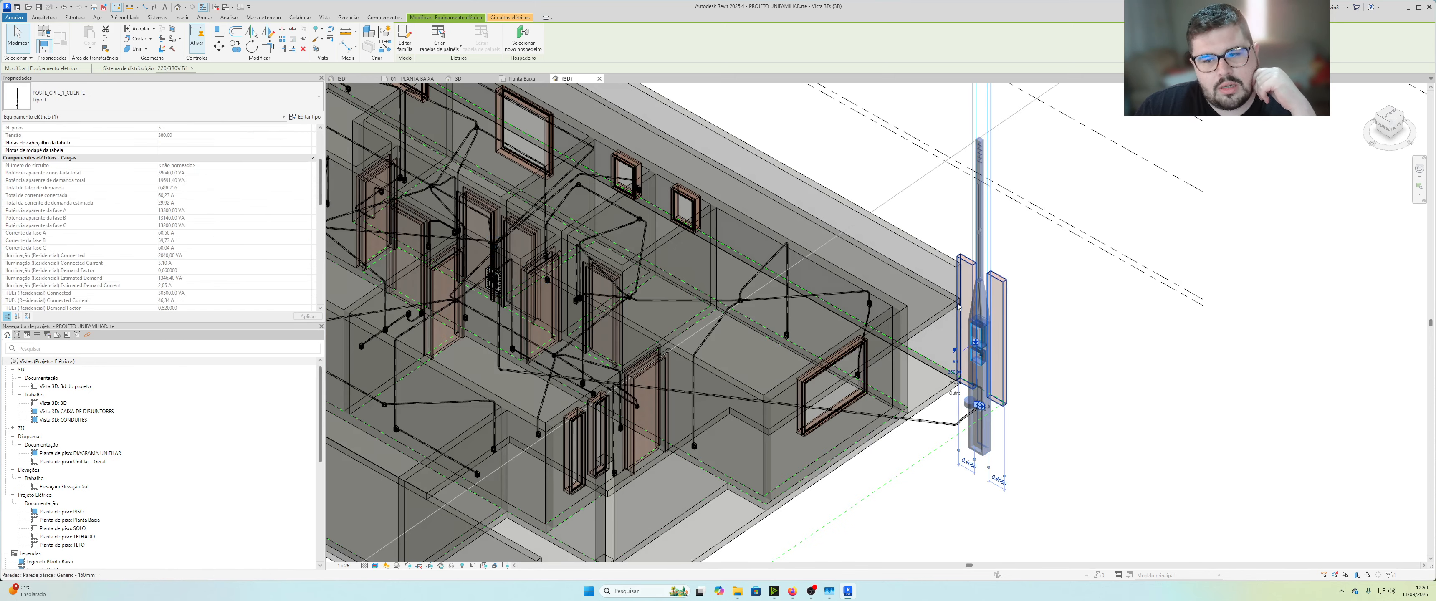
click(439, 46)
click(444, 63)
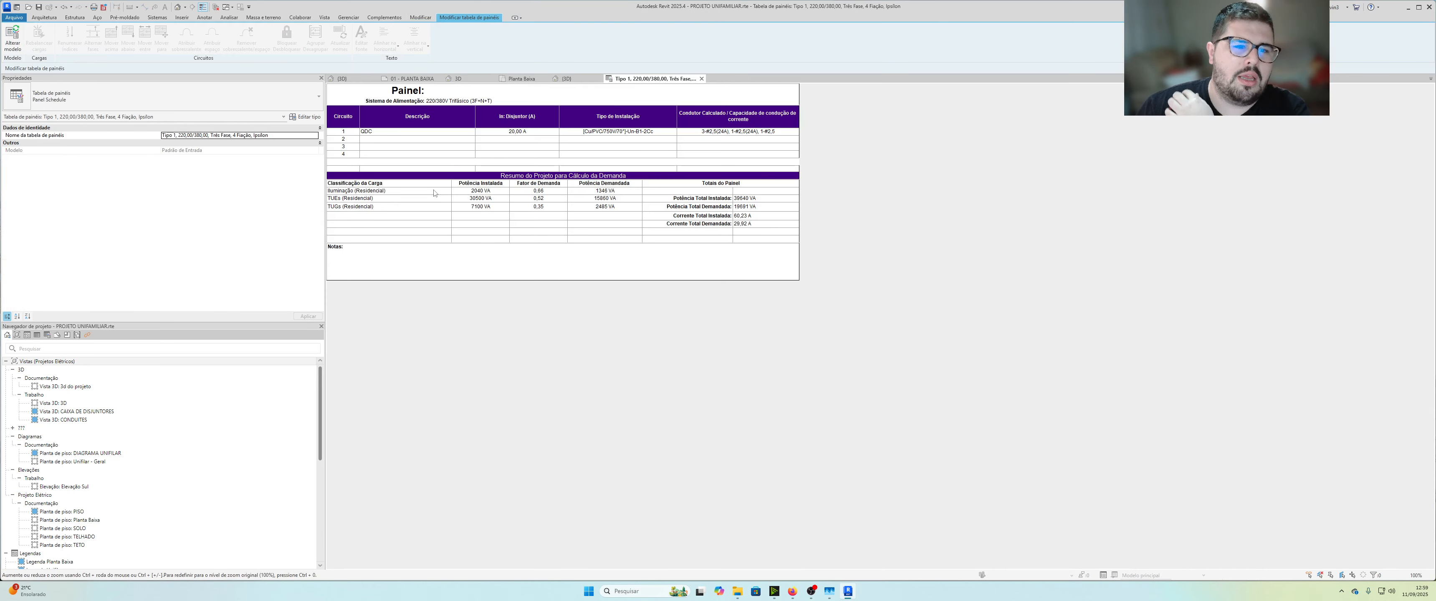
Step: Examine the load classifications, demand factors and panel totals in the pole's panel schedule
drag(434, 193, 738, 216)
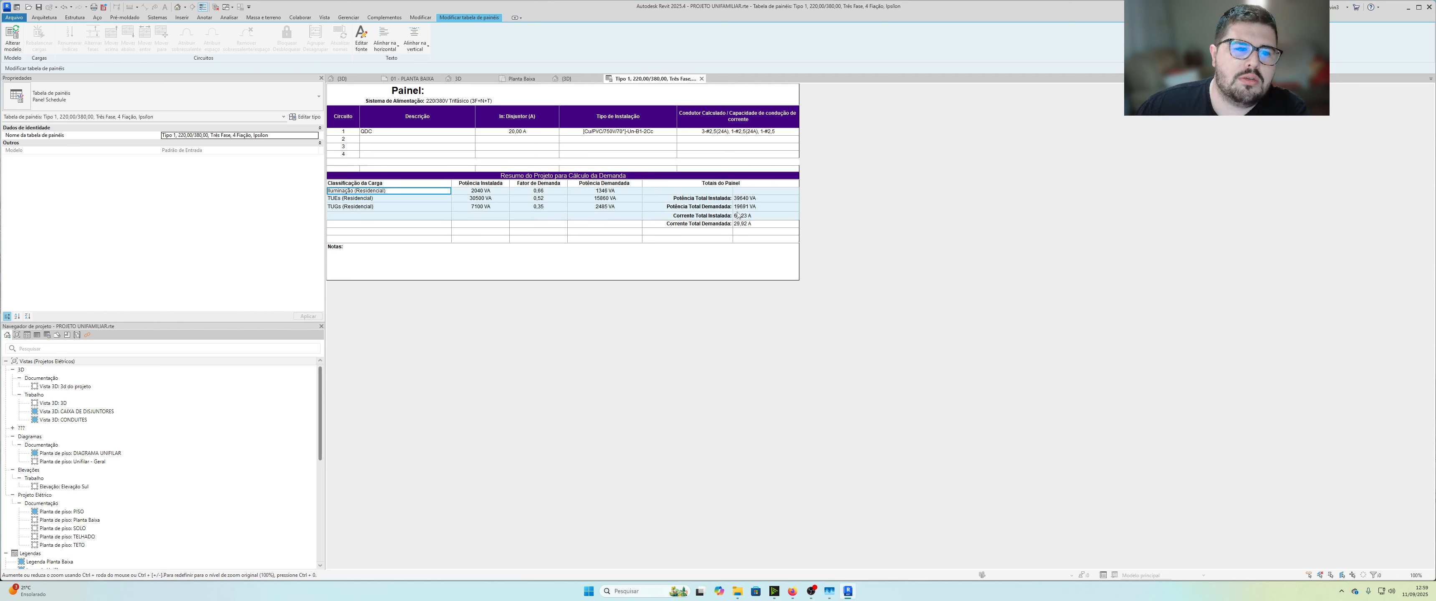
drag(415, 192, 557, 207)
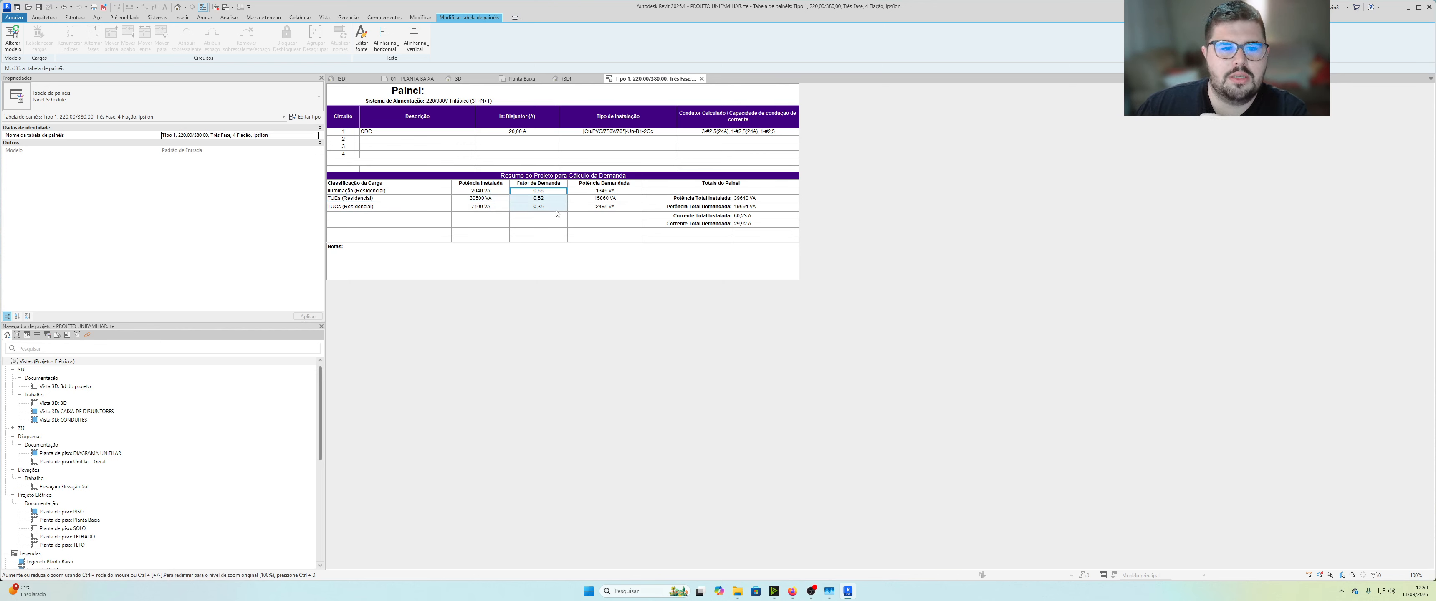
click(558, 200)
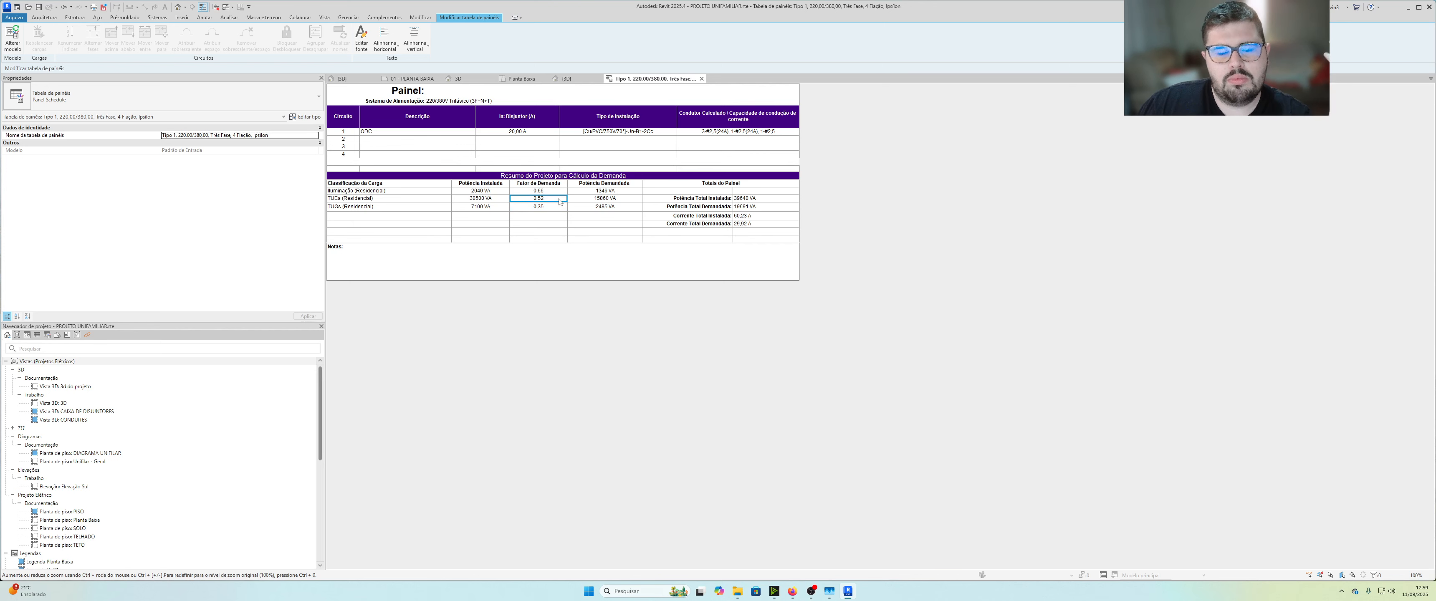
drag(747, 199, 750, 226)
click(750, 224)
Step: Set the QDC circuit's breaker rating to 63 A in the pole's panel schedule and dismiss the warning
click(529, 131)
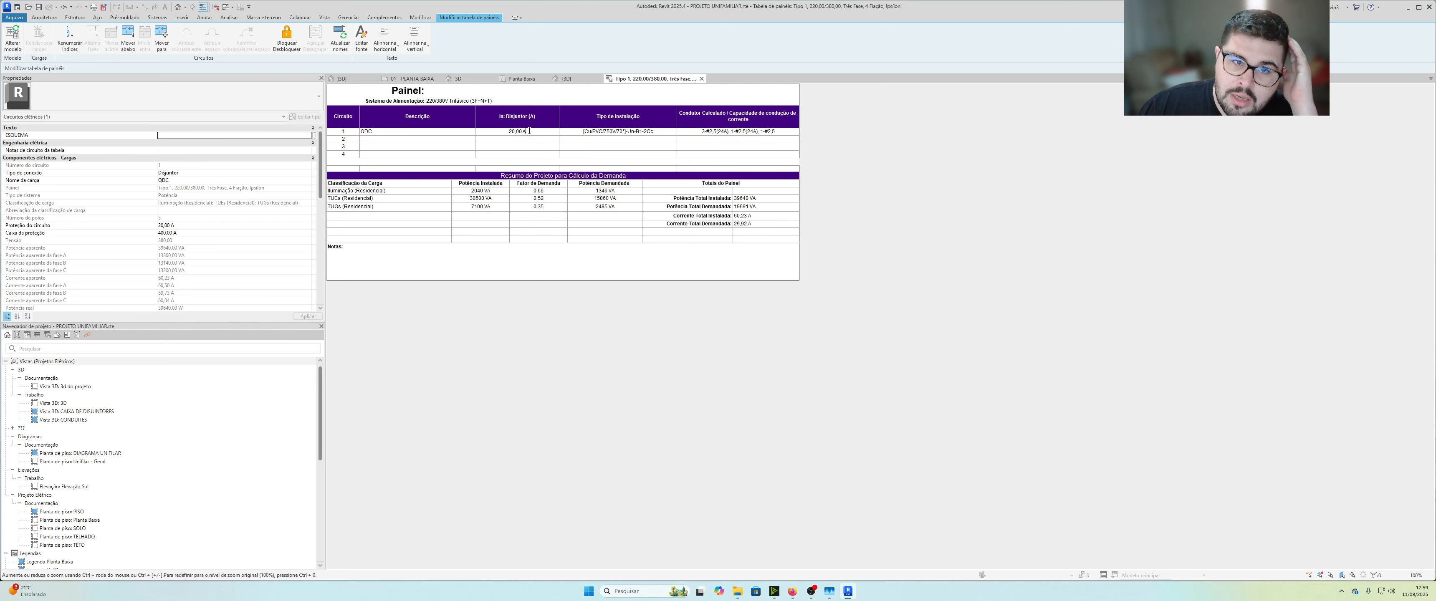
click(536, 133)
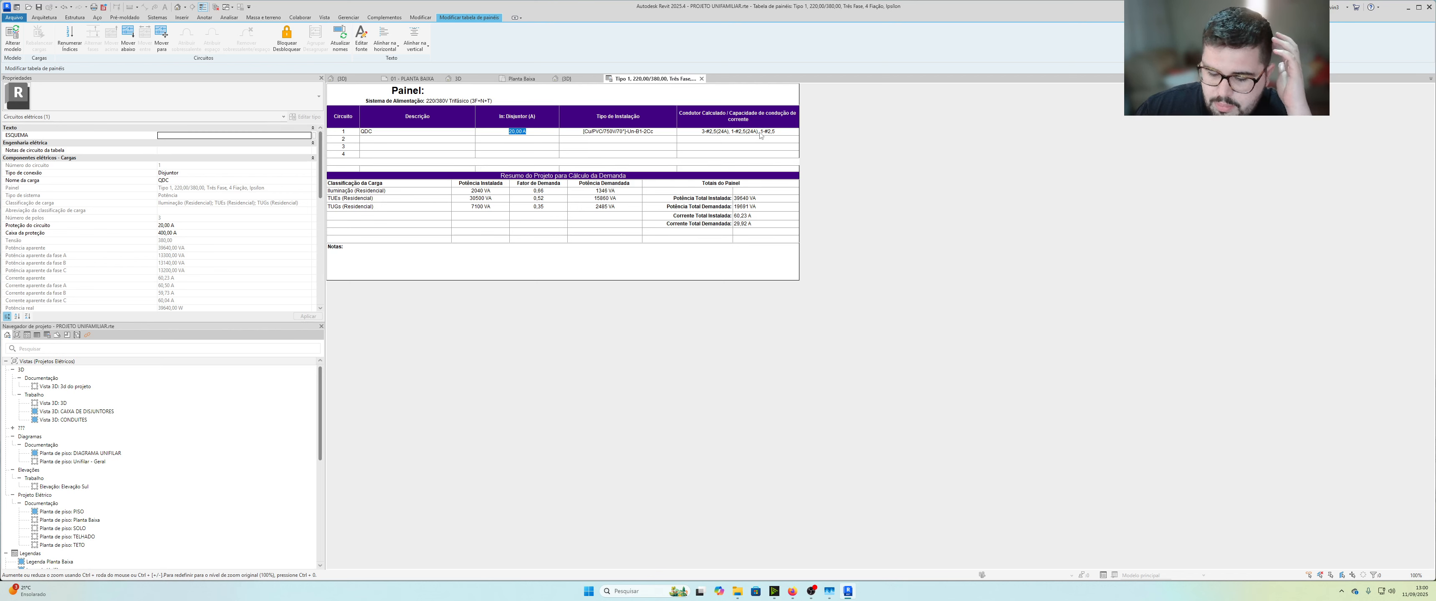
text(65)
key(BackSpace)
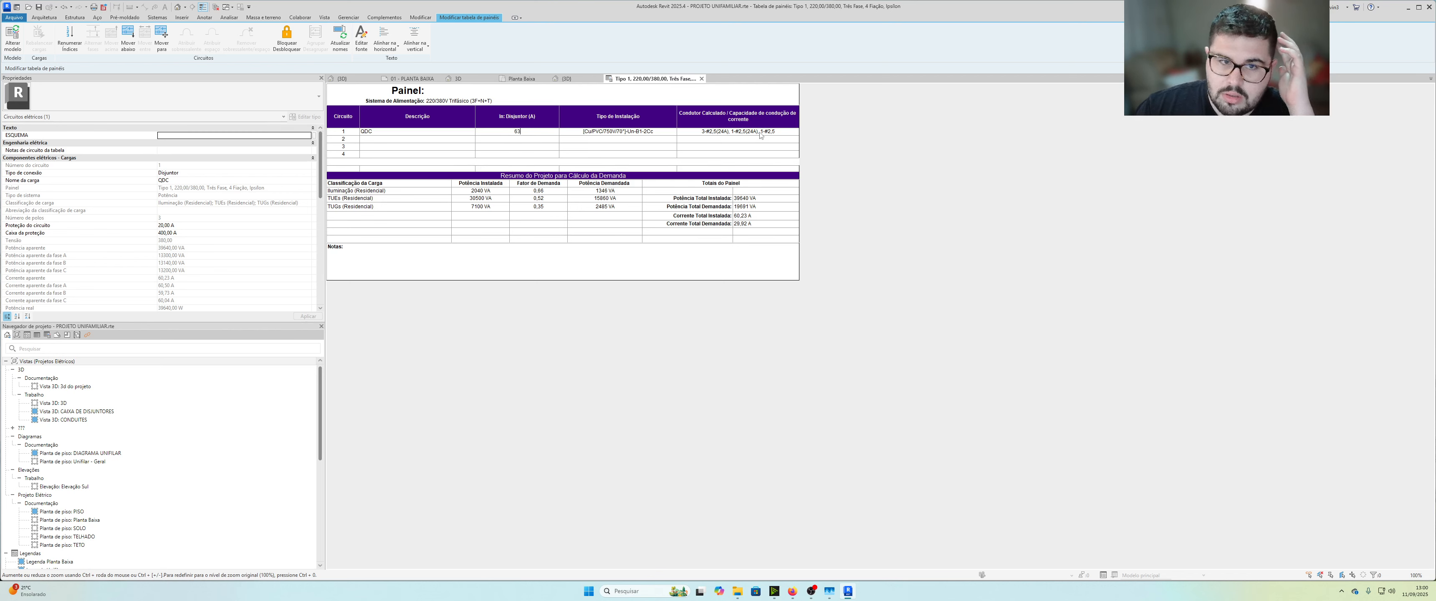
key(Return)
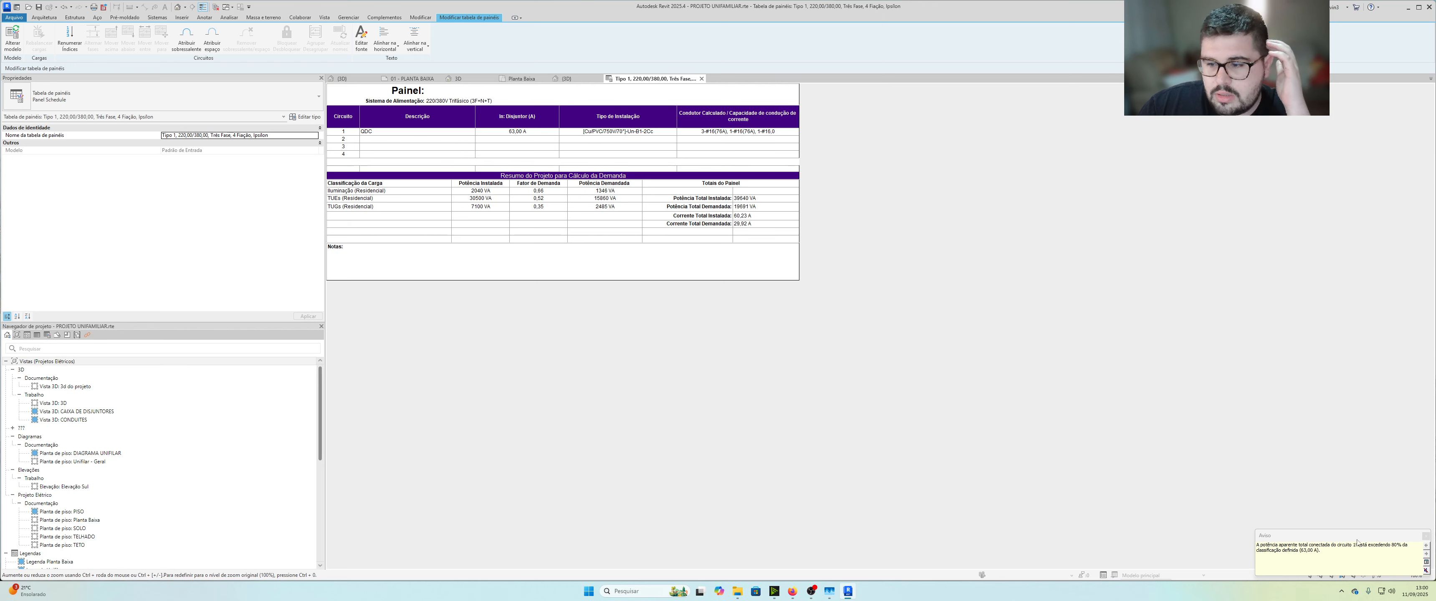
click(1426, 536)
Step: Assign the 63A Curva C Mini Disjuntor Tripolar_Steck to the CPFL pole's DISJUNTOR 1 parameter
click(341, 95)
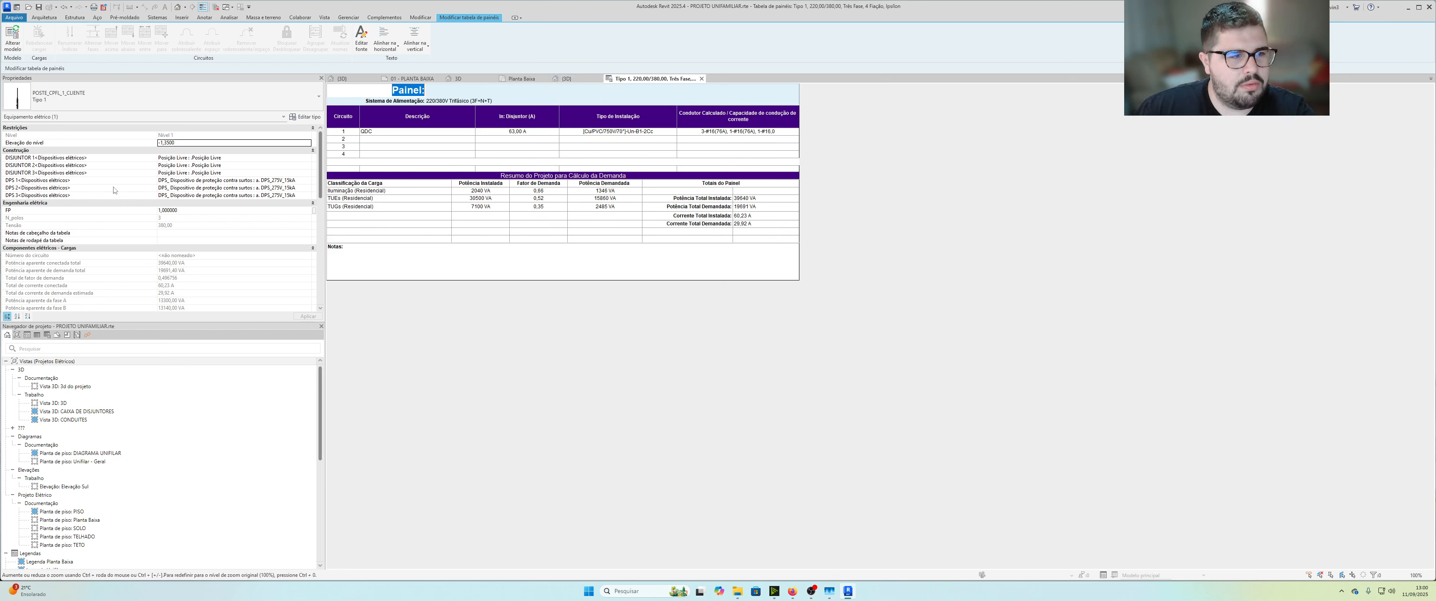
click(545, 150)
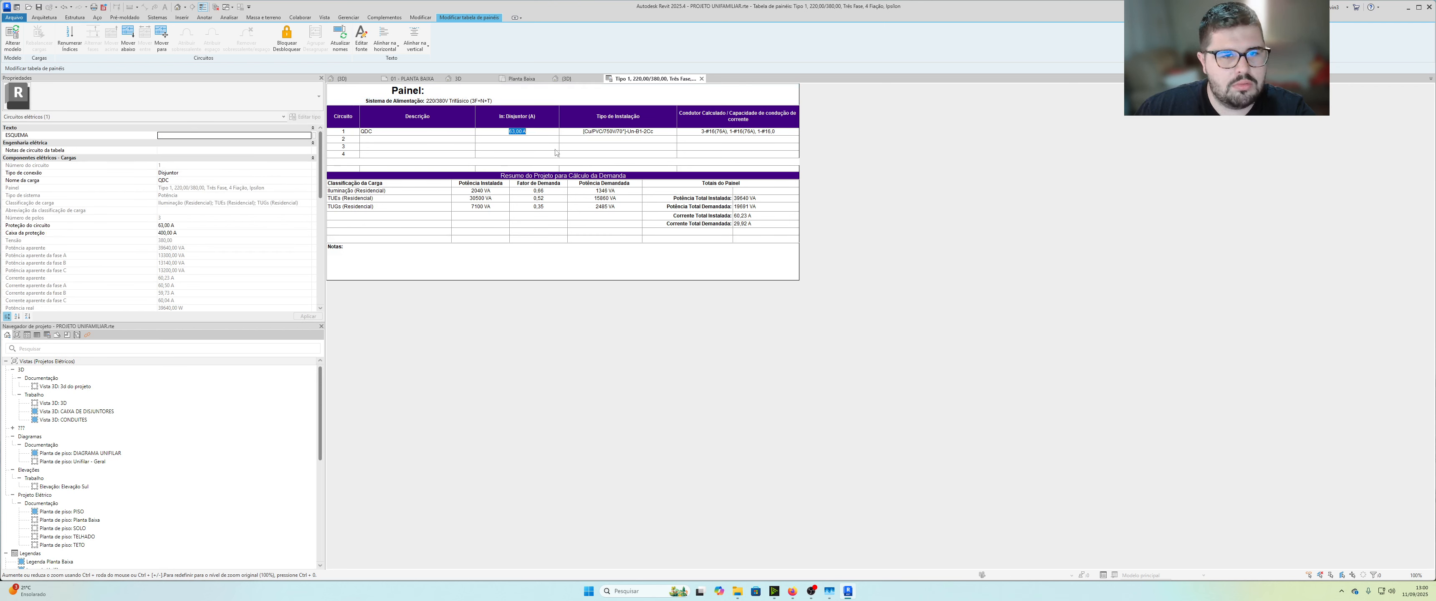
click(352, 124)
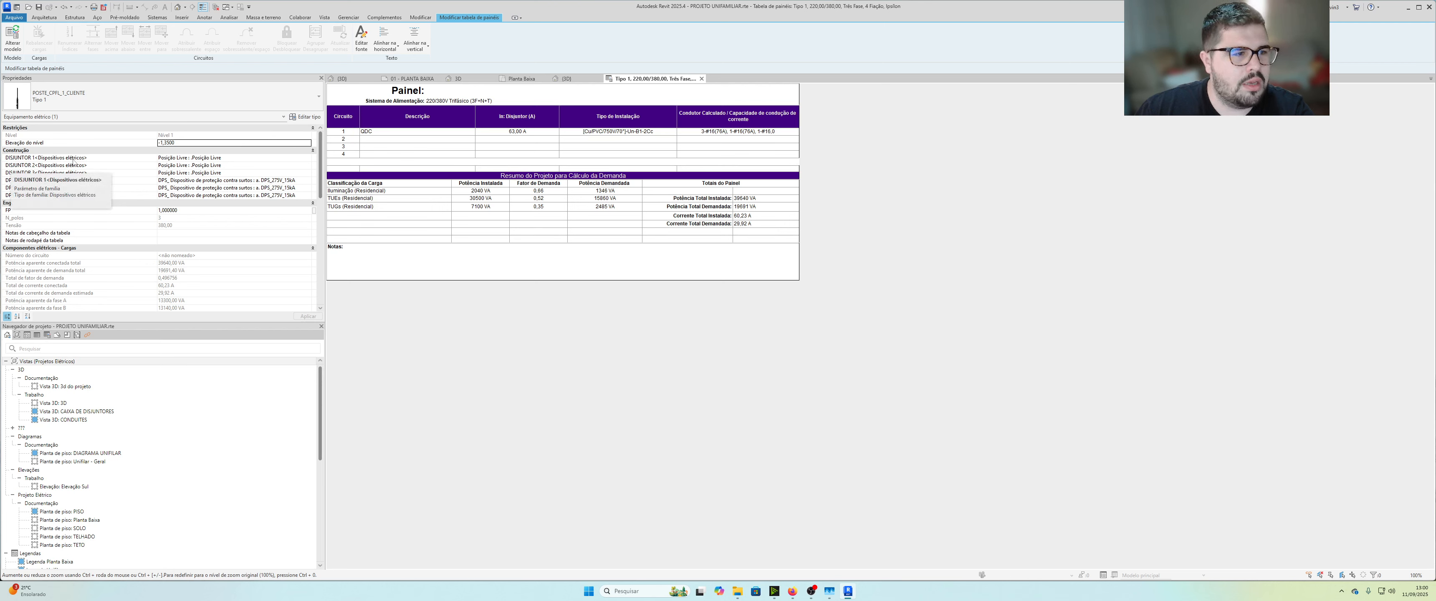
click(306, 158)
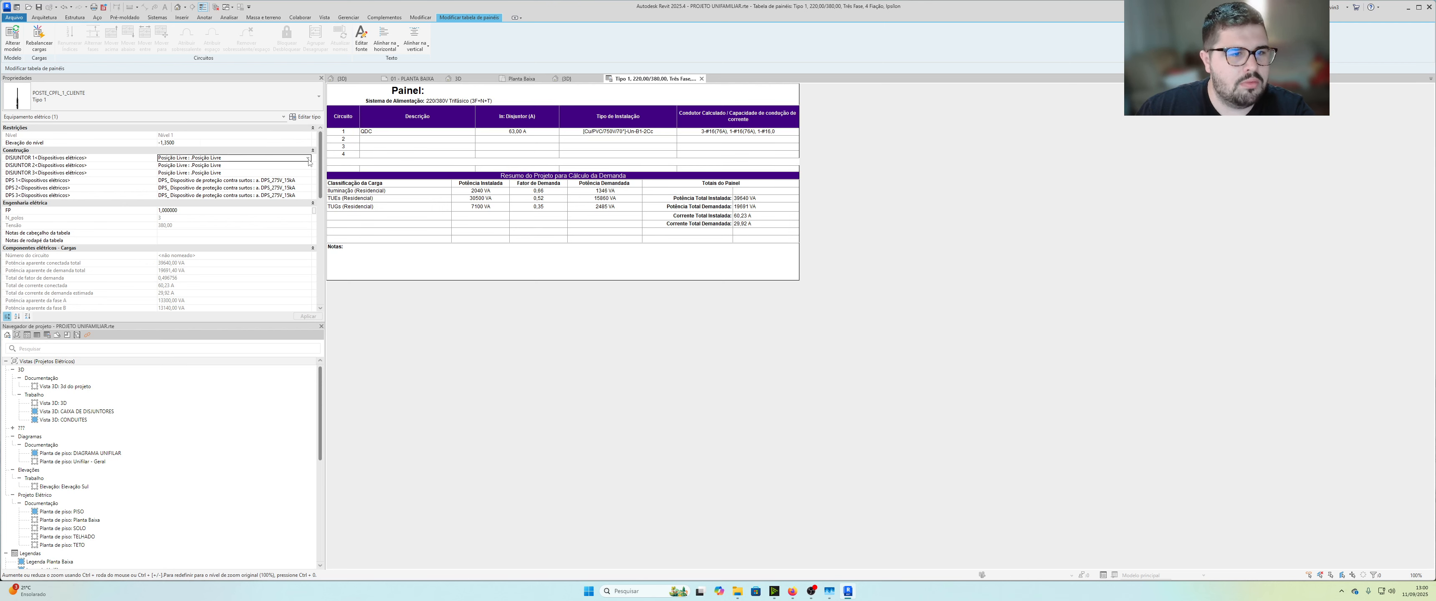
scroll(290, 181, up, 8)
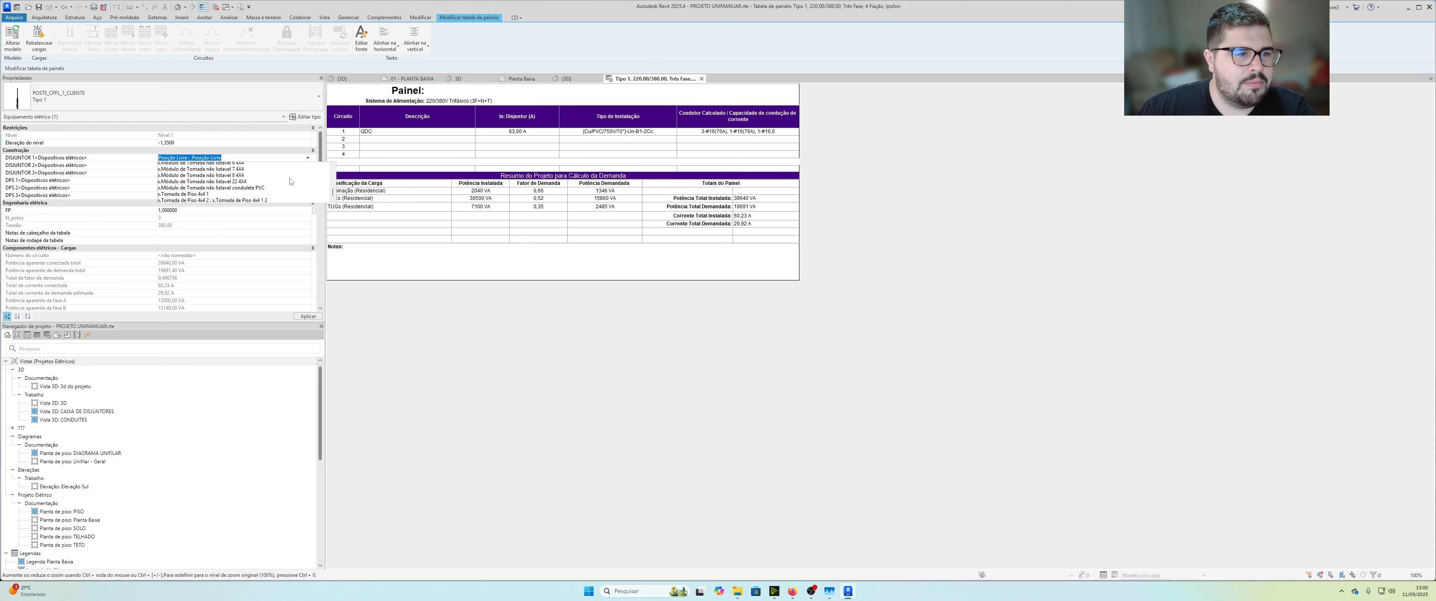
scroll(290, 181, down, 1)
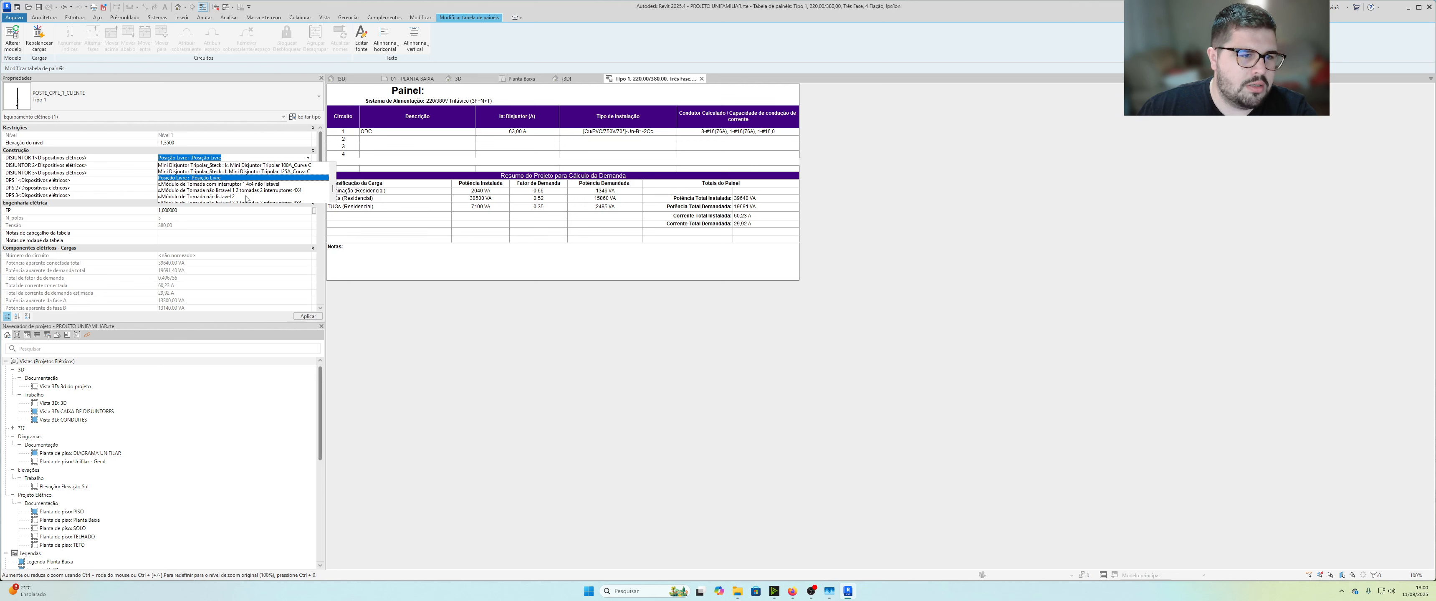
scroll(238, 185, down, 1)
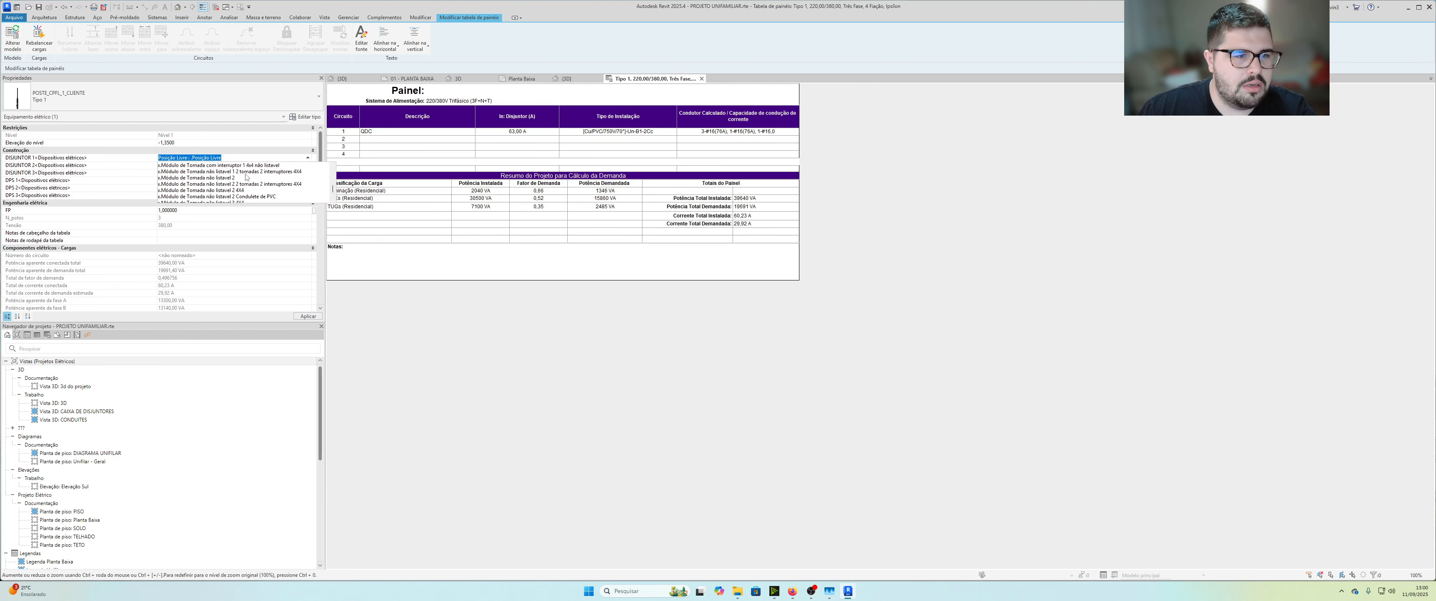
scroll(209, 194, up, 2)
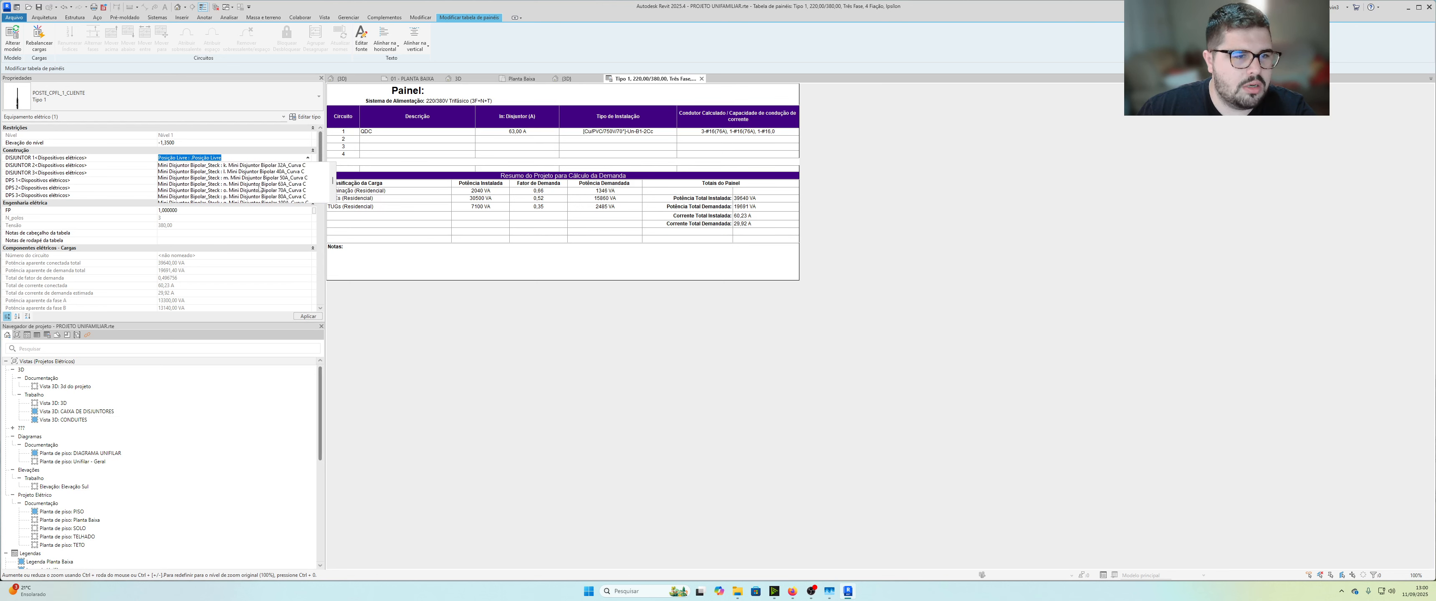
scroll(258, 191, down, 3)
scroll(276, 191, down, 1)
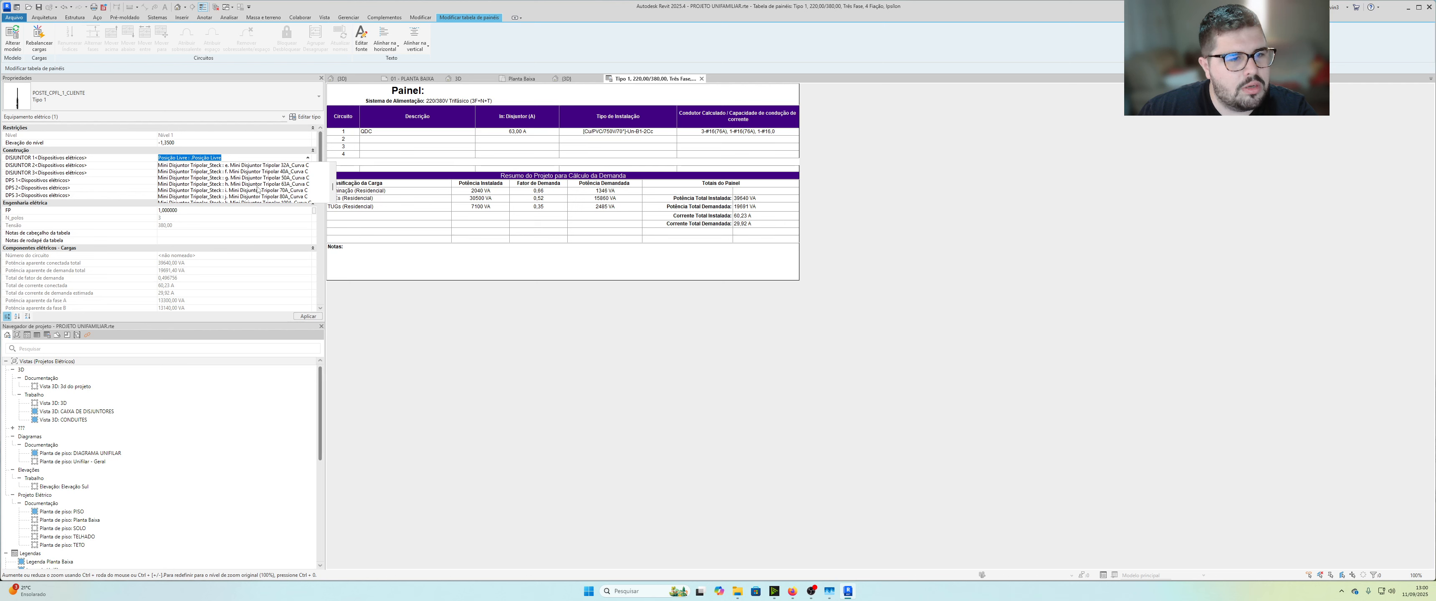
click(258, 186)
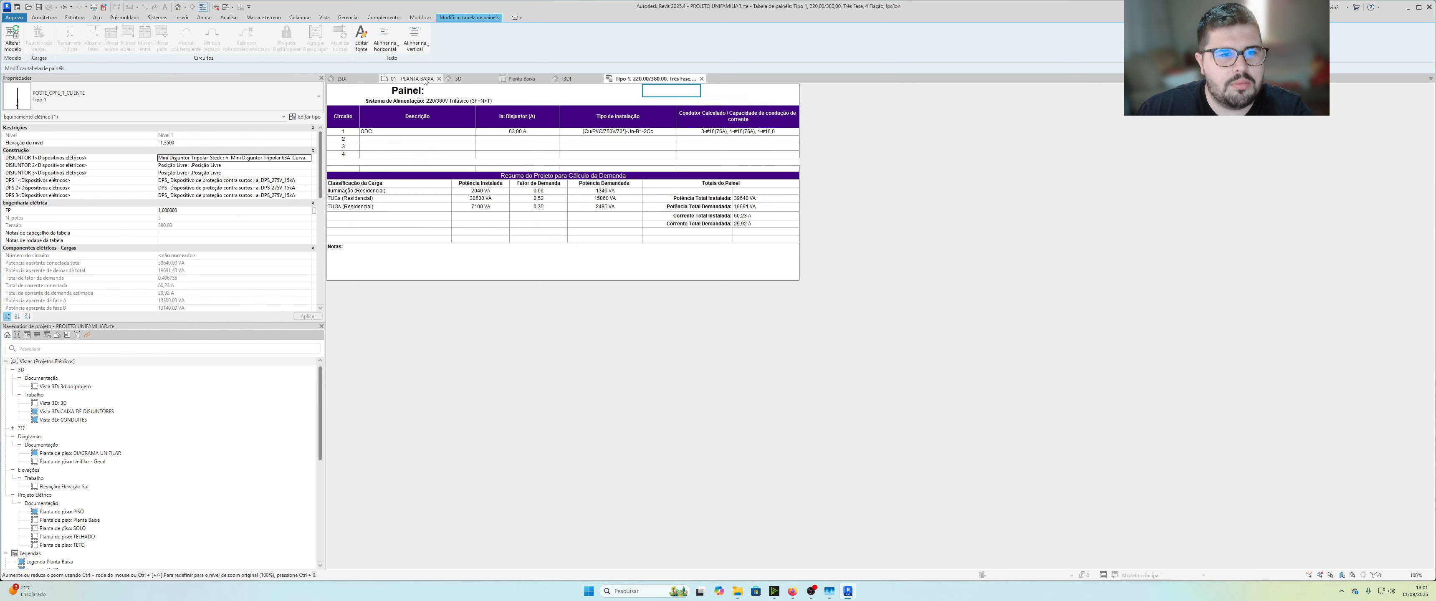
Step: Bring up the electrical project's shaded 3D view and inspect the CPFL pole beside the house
click(342, 79)
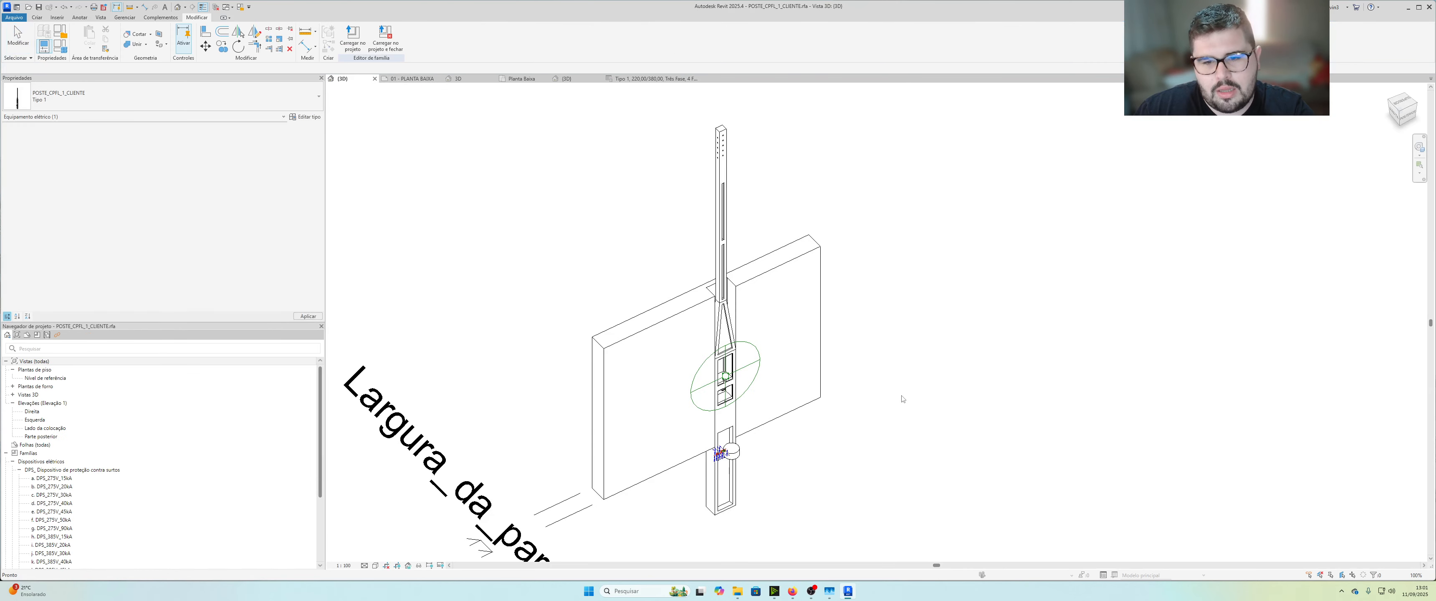
click(413, 78)
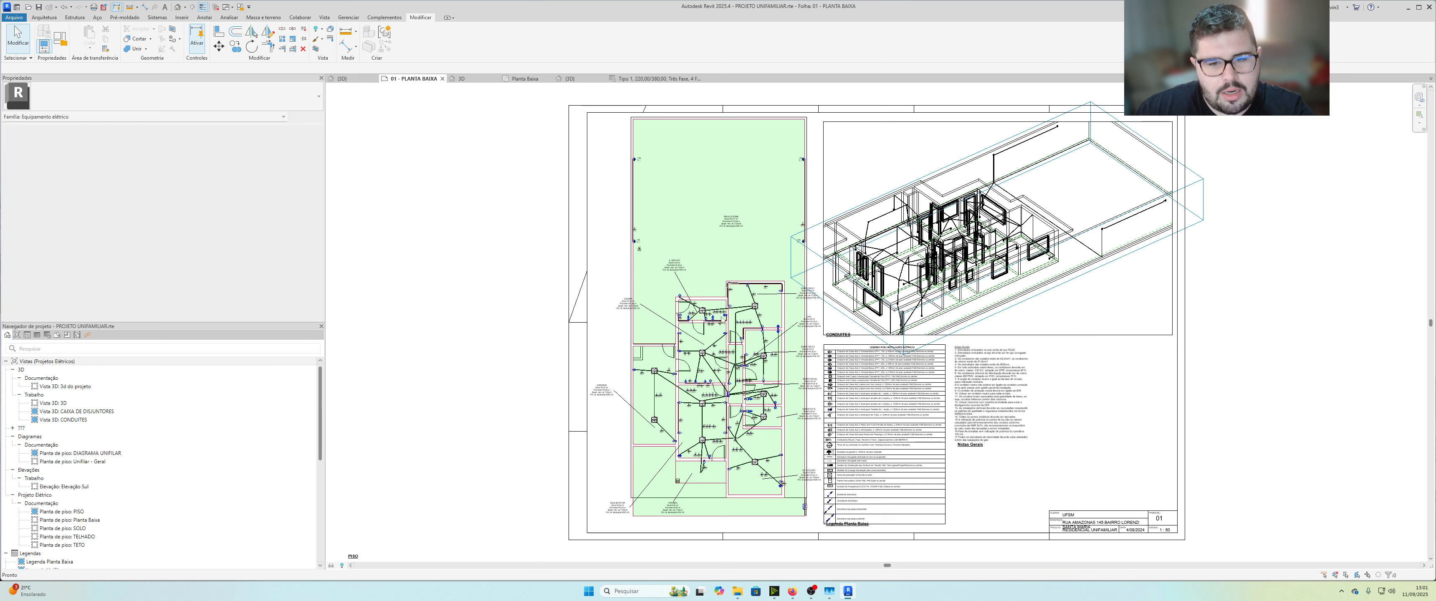
click(460, 79)
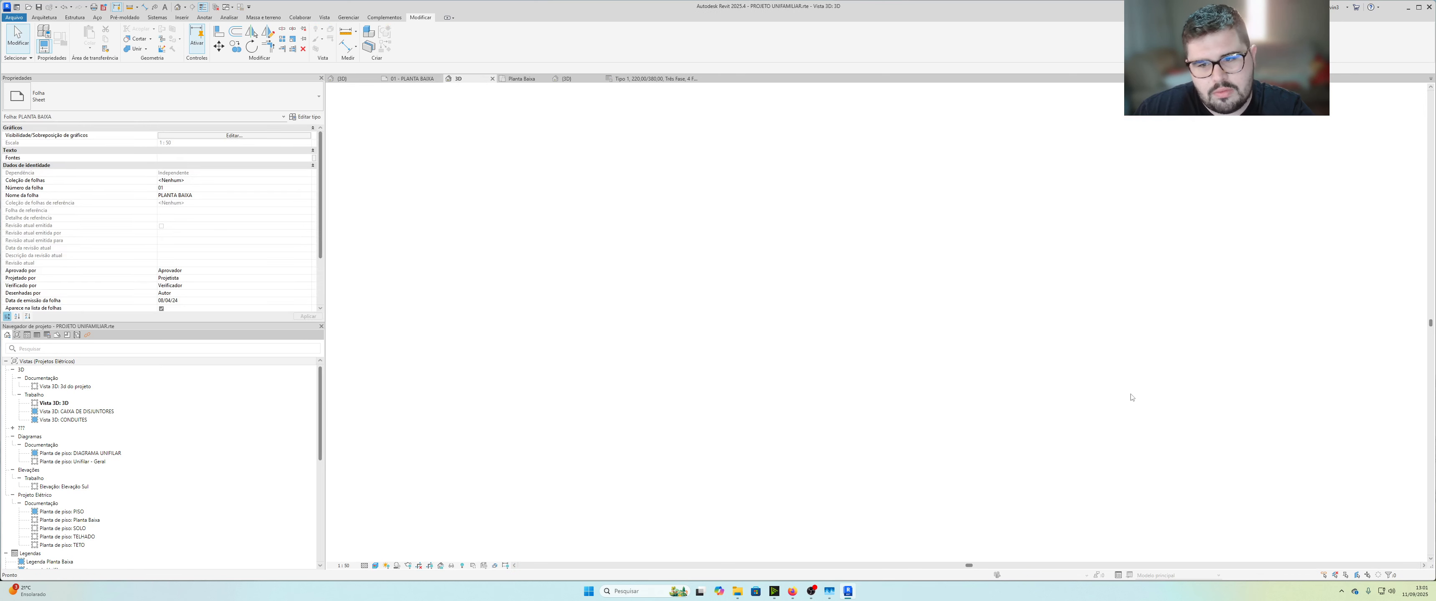
scroll(1043, 367, up, 4)
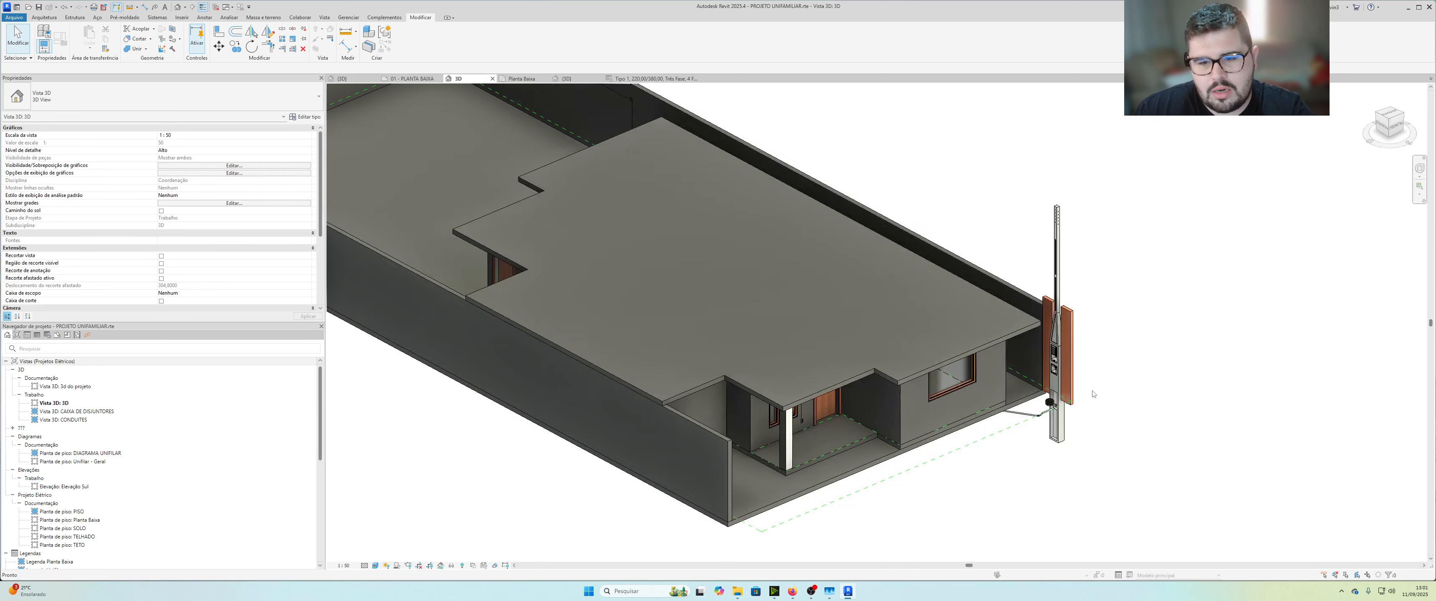
scroll(1077, 389, up, 2)
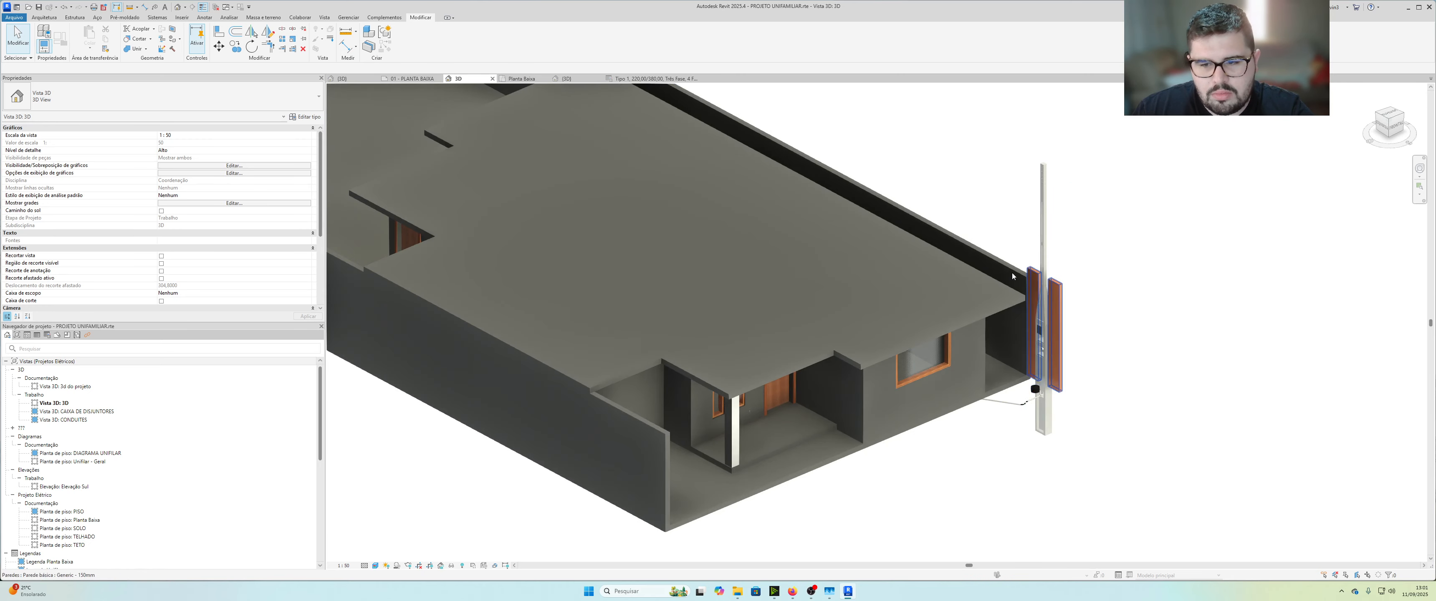
Step: Lower the two wall segments beside the CPFL pole to an unconnected height of about 1.28 m
scroll(1078, 389, up, 3)
click(1050, 206)
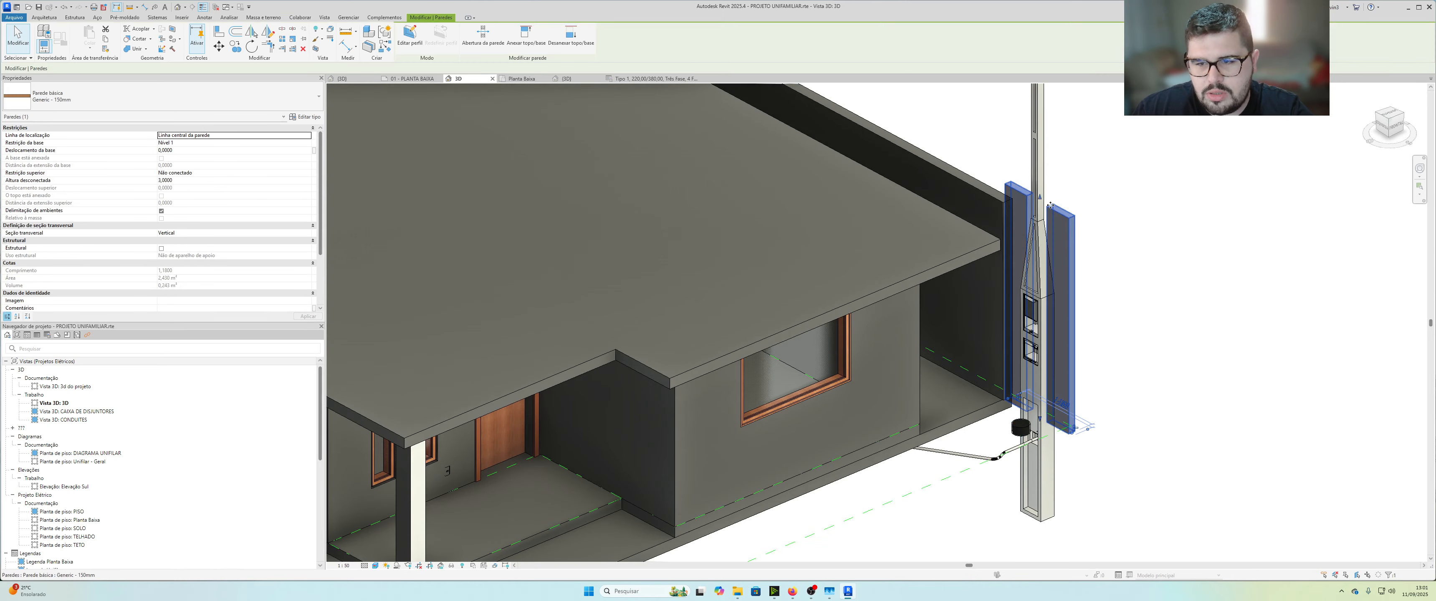
drag(1037, 196, 1002, 305)
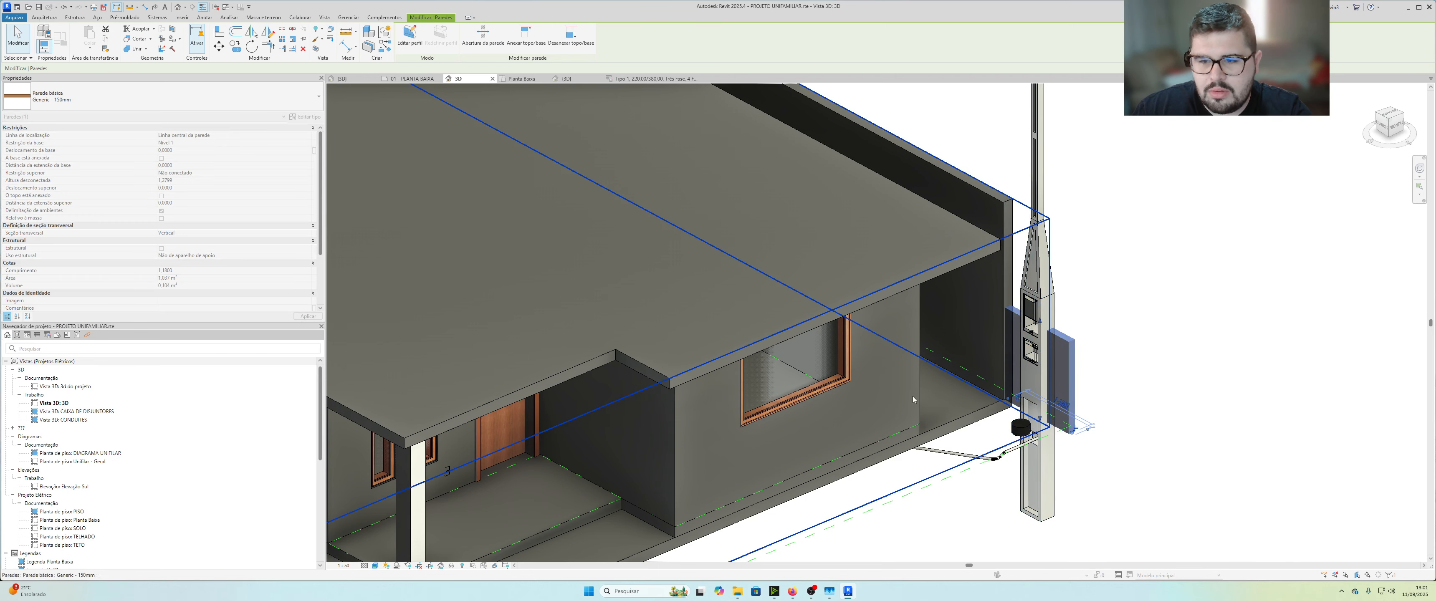
scroll(1043, 345, up, 3)
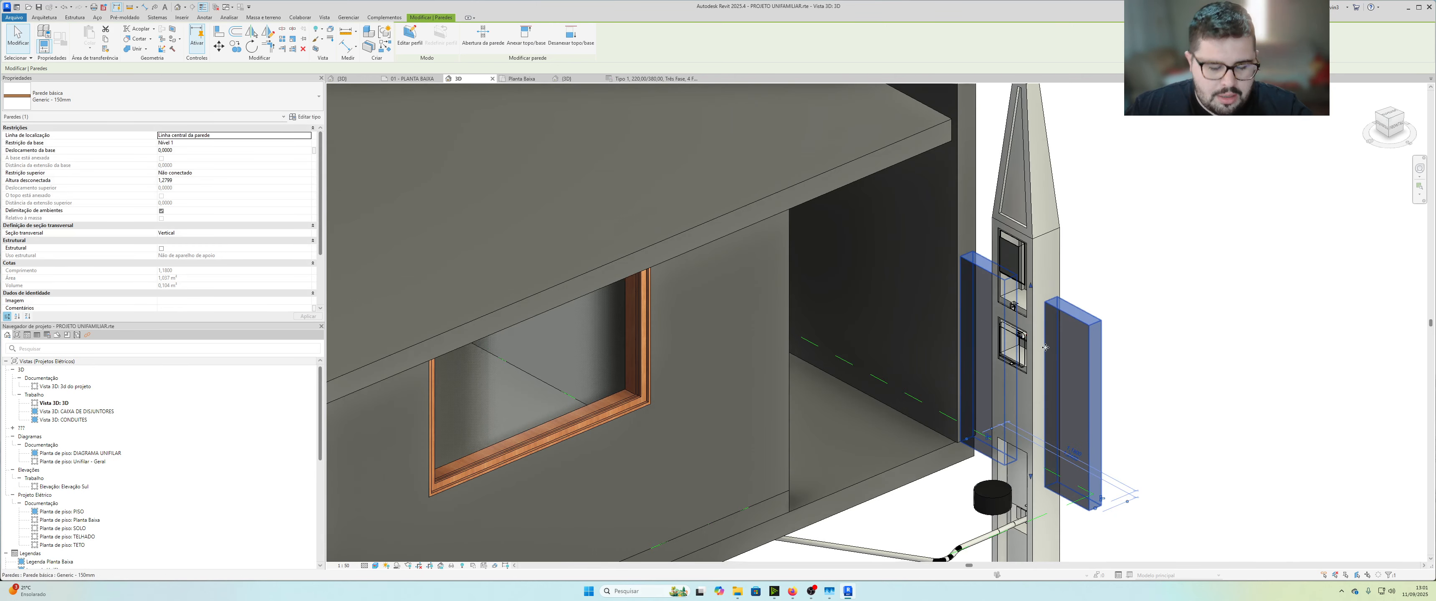
Step: Inspect the breaker and surge protectors inside the CPFL pole's box in the 3D view, and clear the wall selection
shift+middle_drag(1044, 347, 1086, 301)
scroll(1018, 276, up, 5)
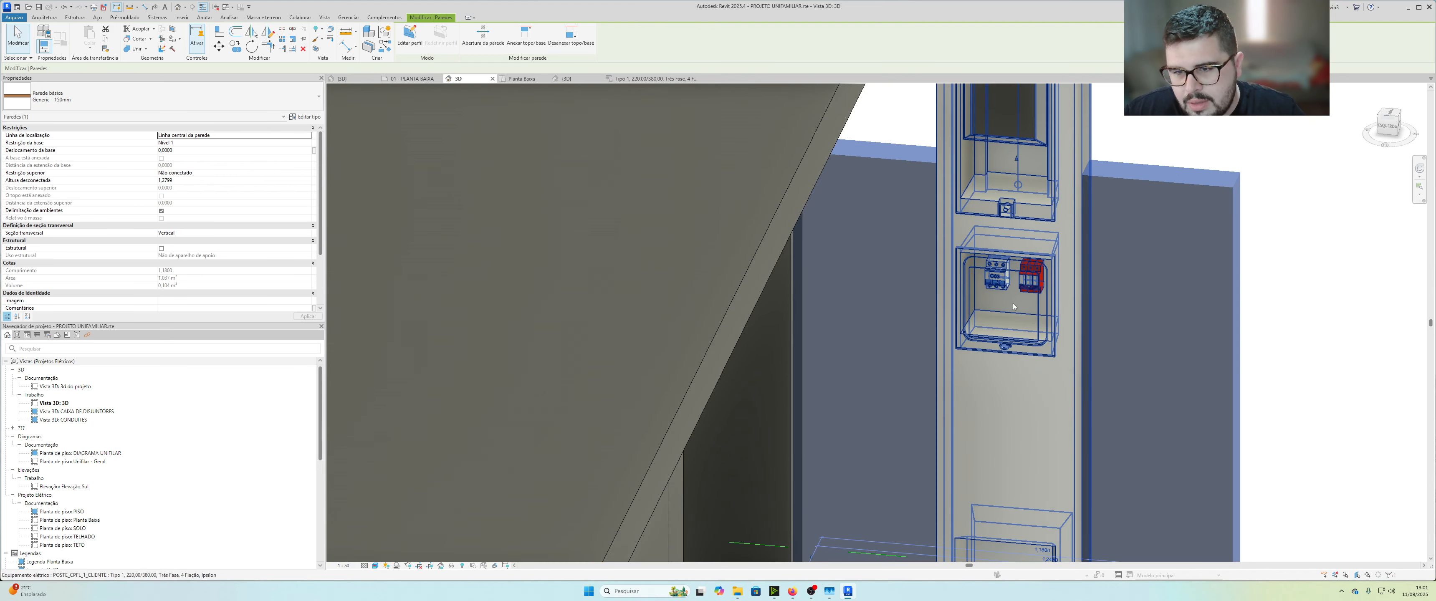
scroll(990, 324, down, 2)
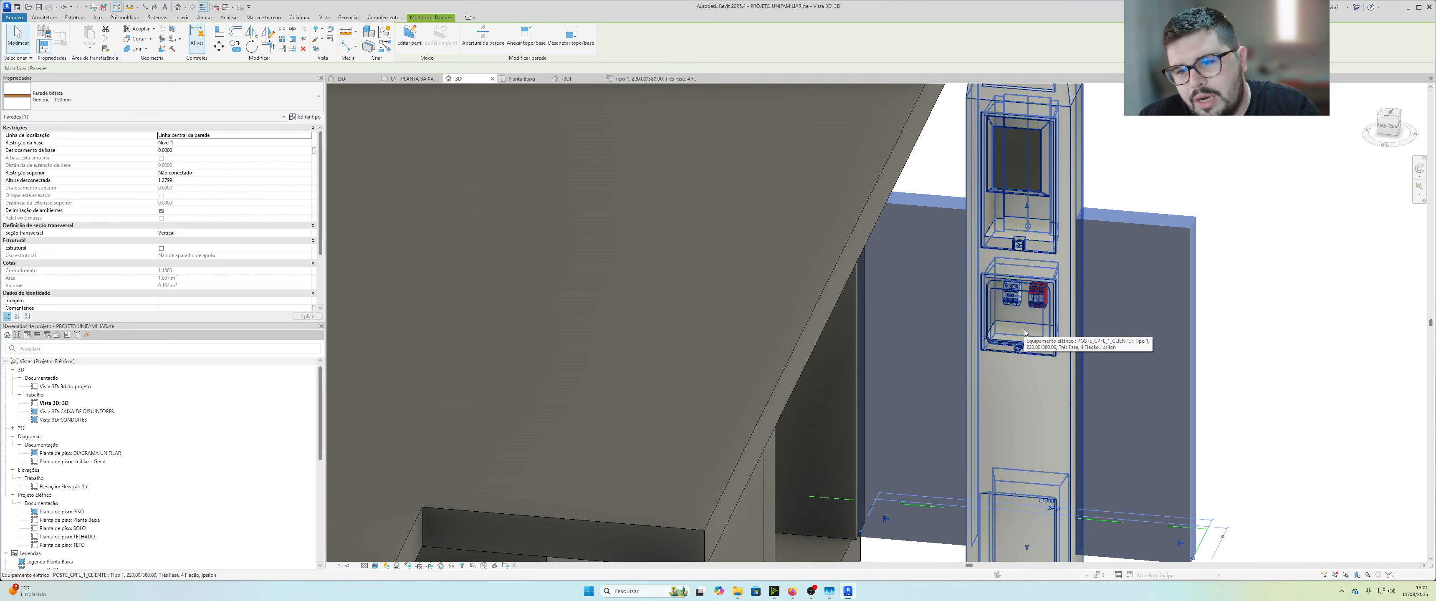
key(Escape)
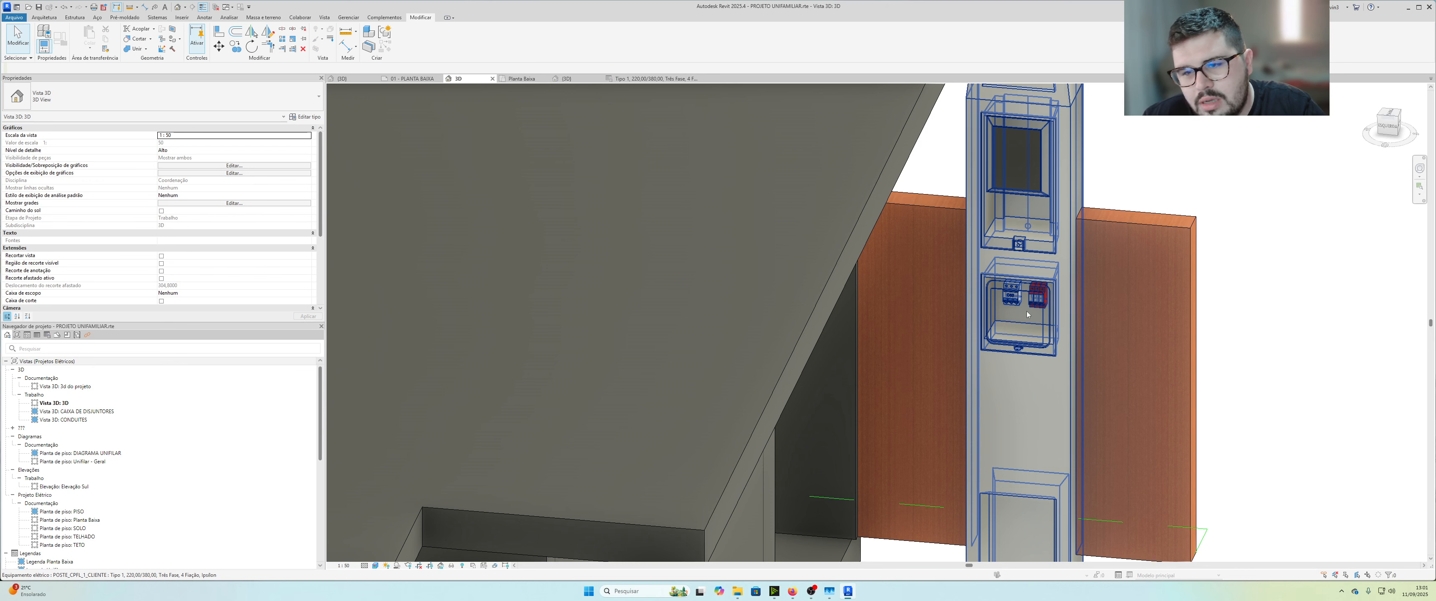
scroll(1028, 315, down, 5)
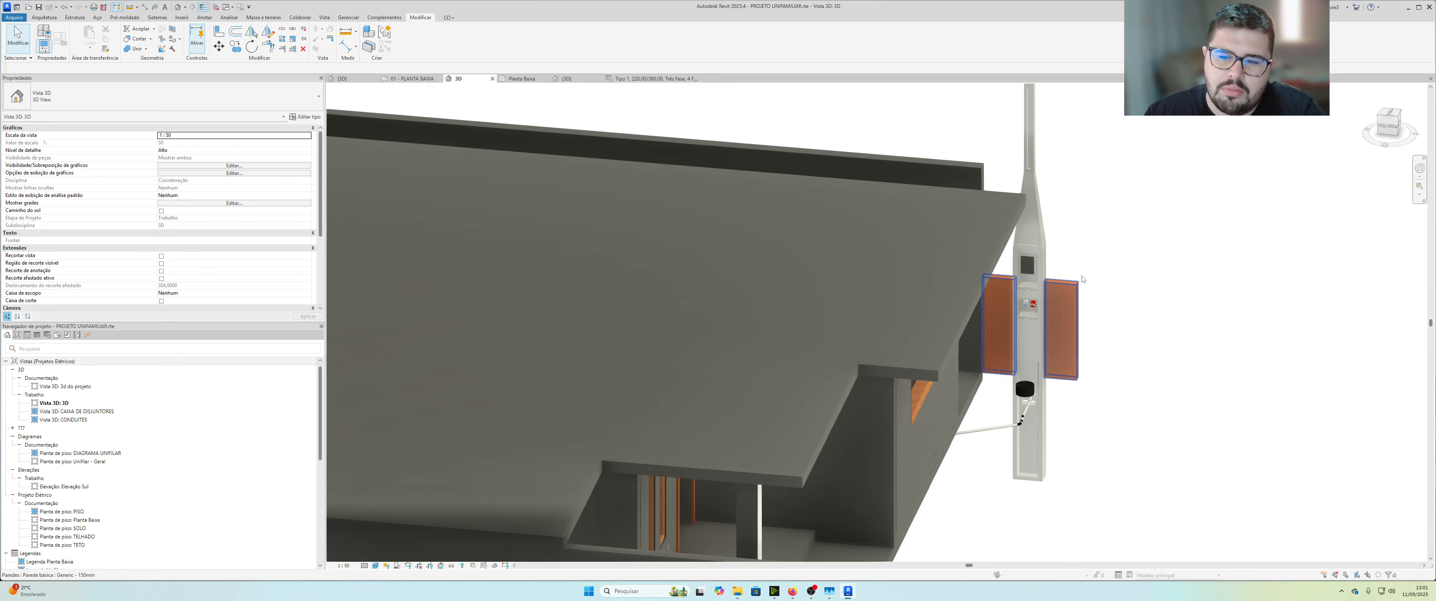
middle_drag(1102, 274, 991, 290)
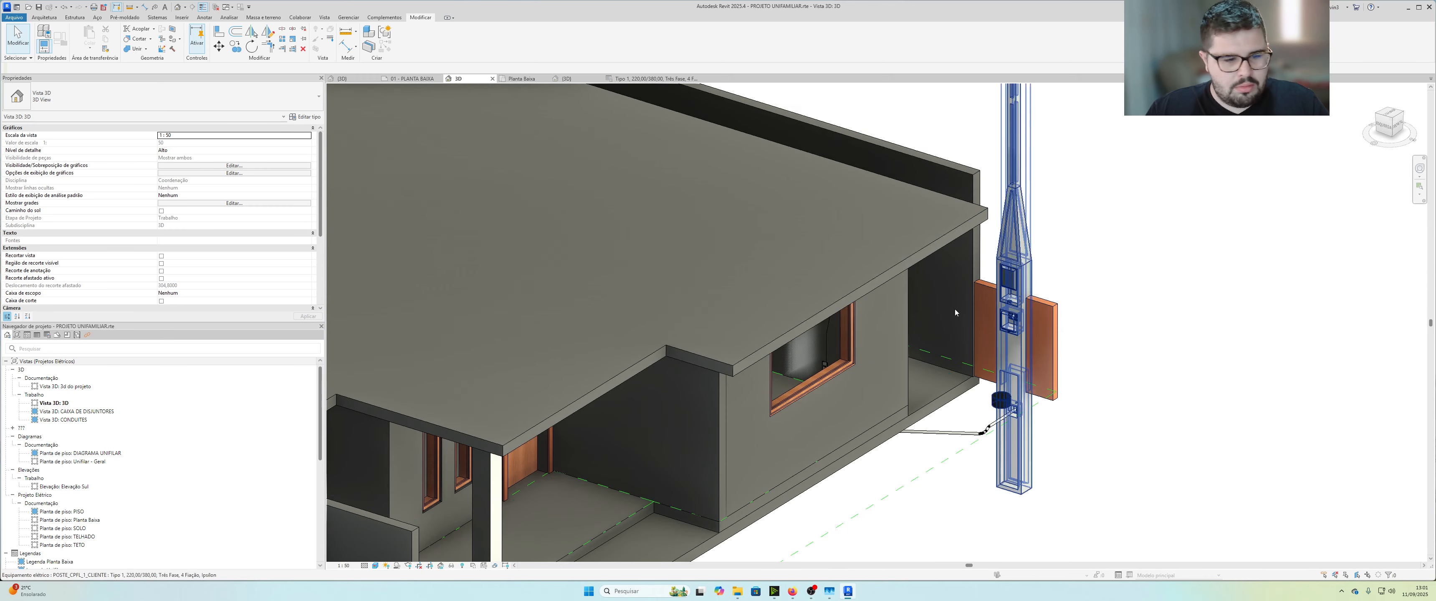
Step: Check the 63A three-pole breaker and surge protection device quantities in the Lista de Componentes schedule
scroll(145, 431, down, 5)
scroll(145, 432, down, 4)
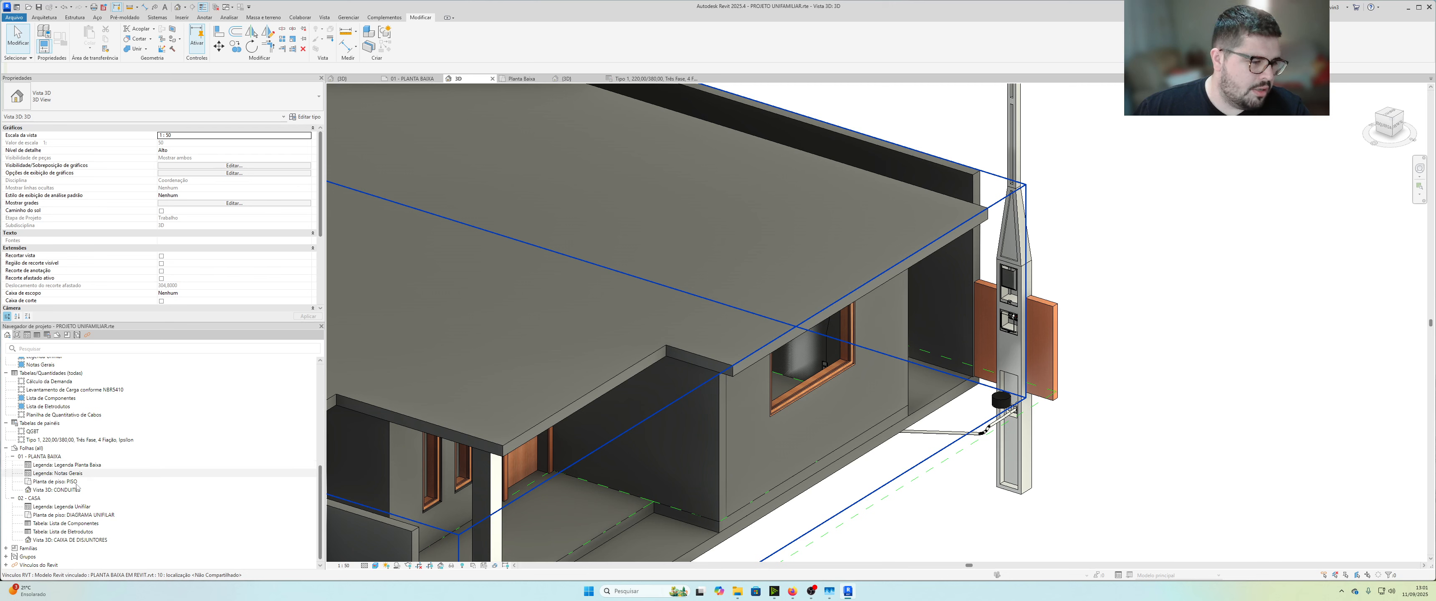
click(82, 524)
double_click(83, 525)
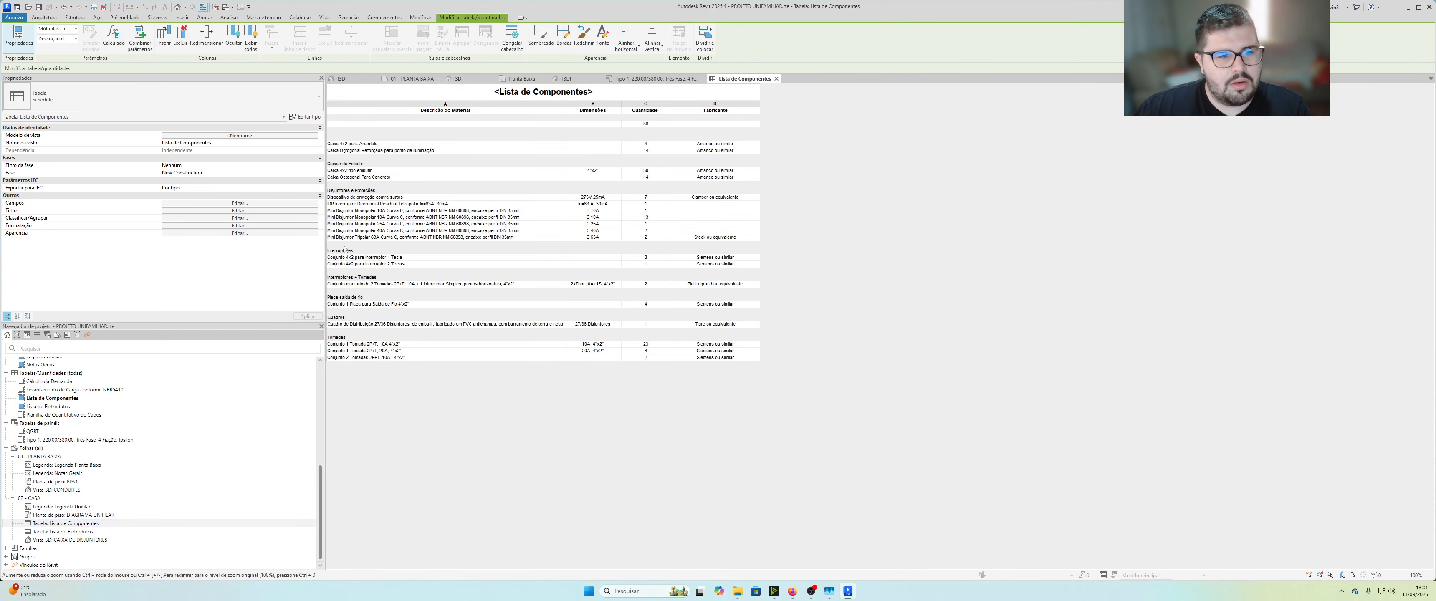
click(381, 239)
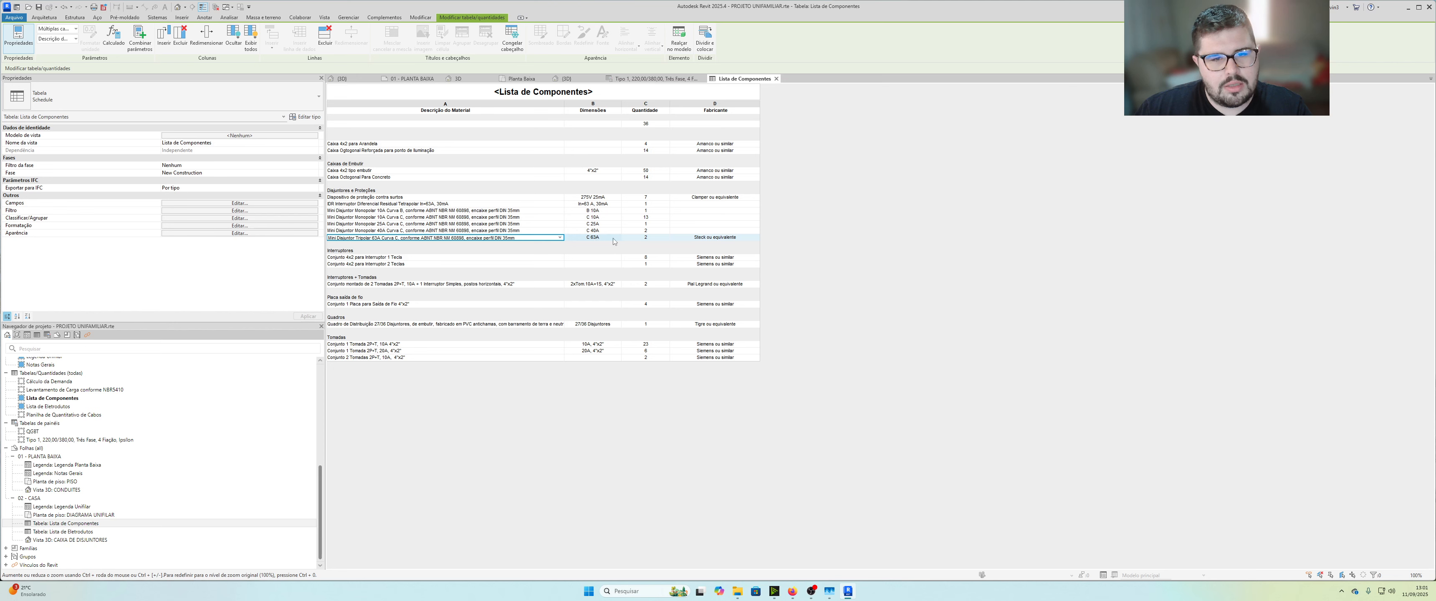
click(662, 238)
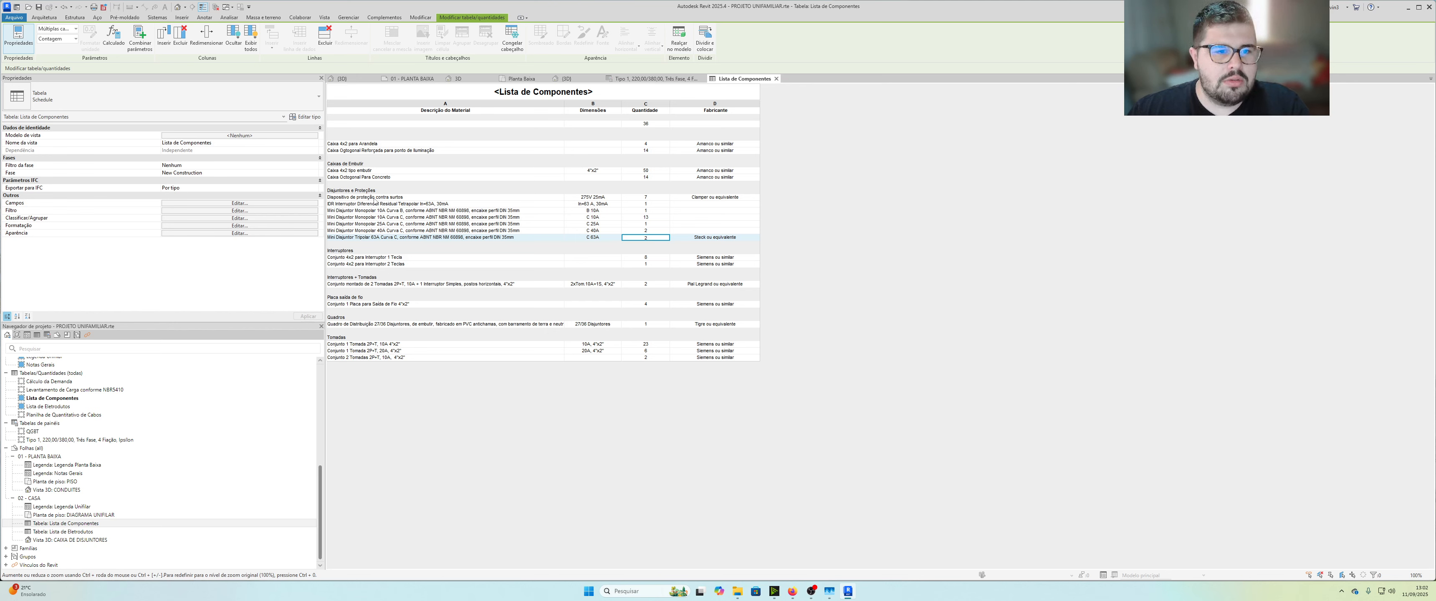
click(375, 198)
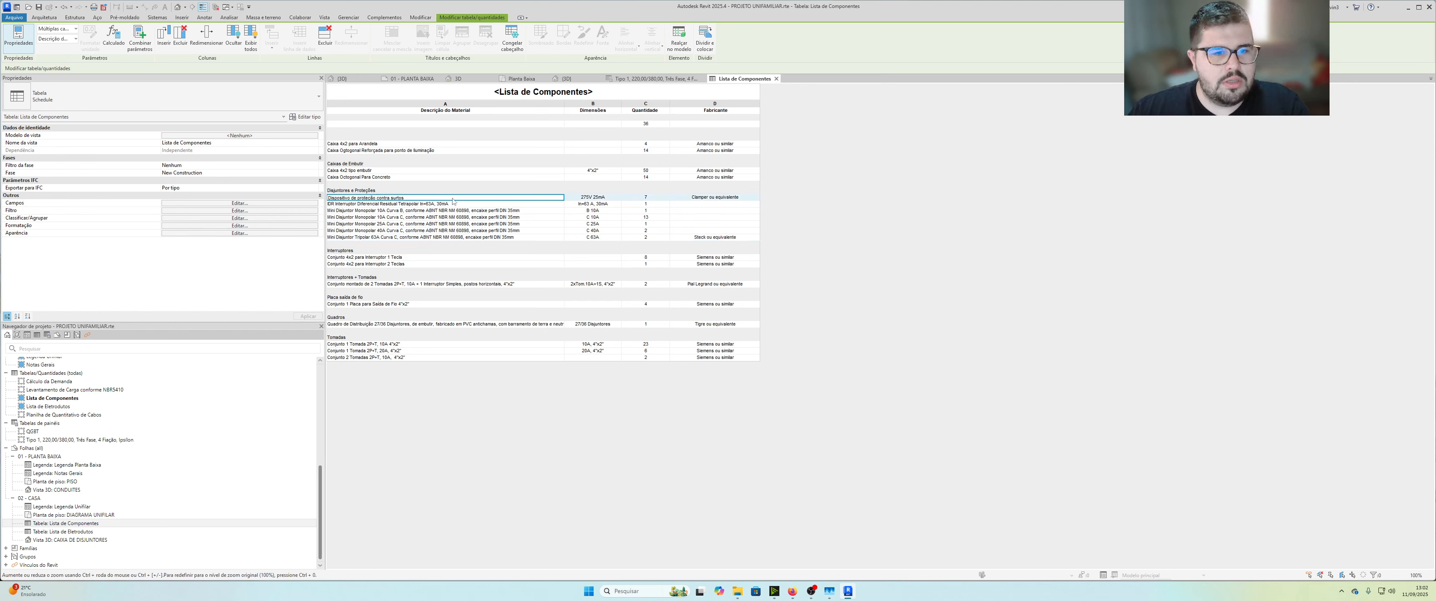
click(645, 198)
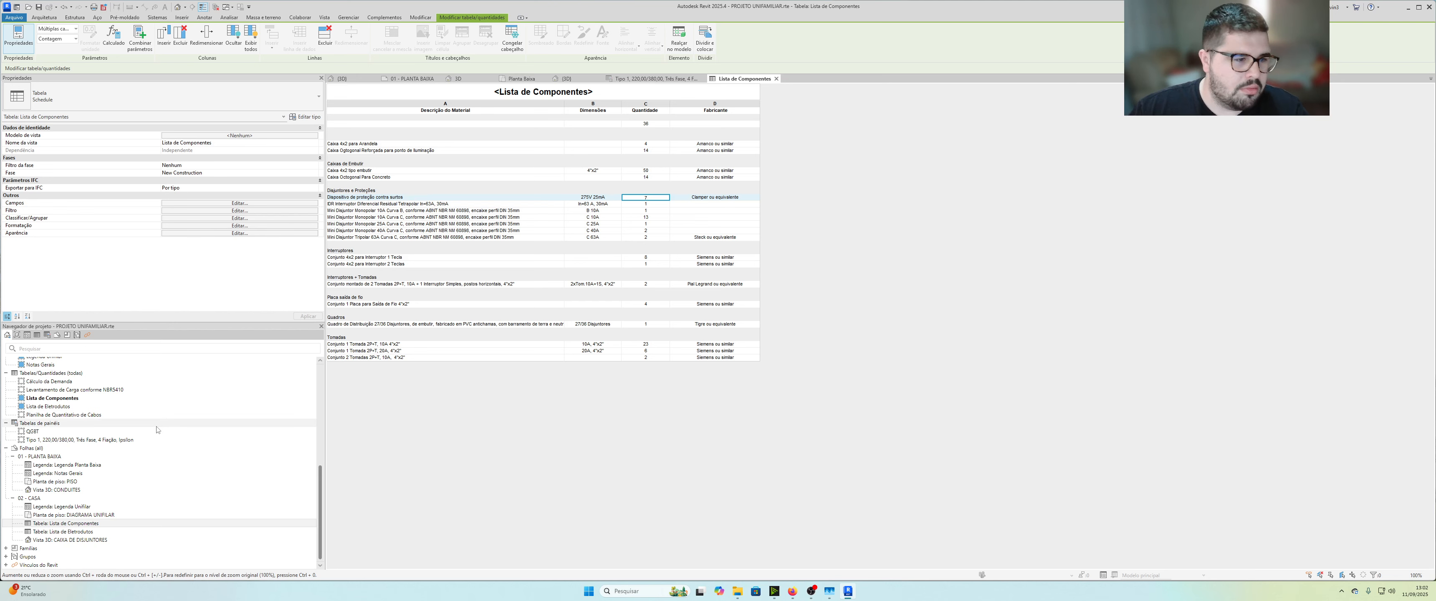
Step: Bring up the QGBT panel schedule to review its circuits and demand summary
scroll(157, 429, up, 2)
scroll(157, 430, up, 7)
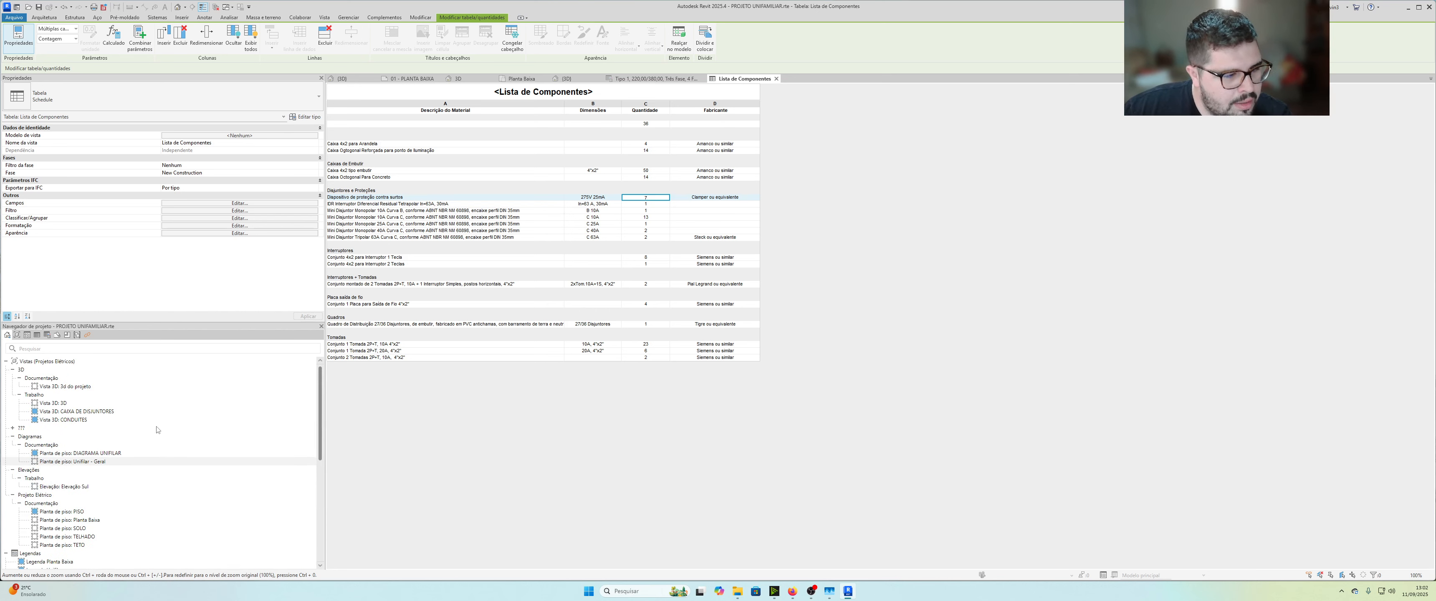
scroll(72, 467, down, 3)
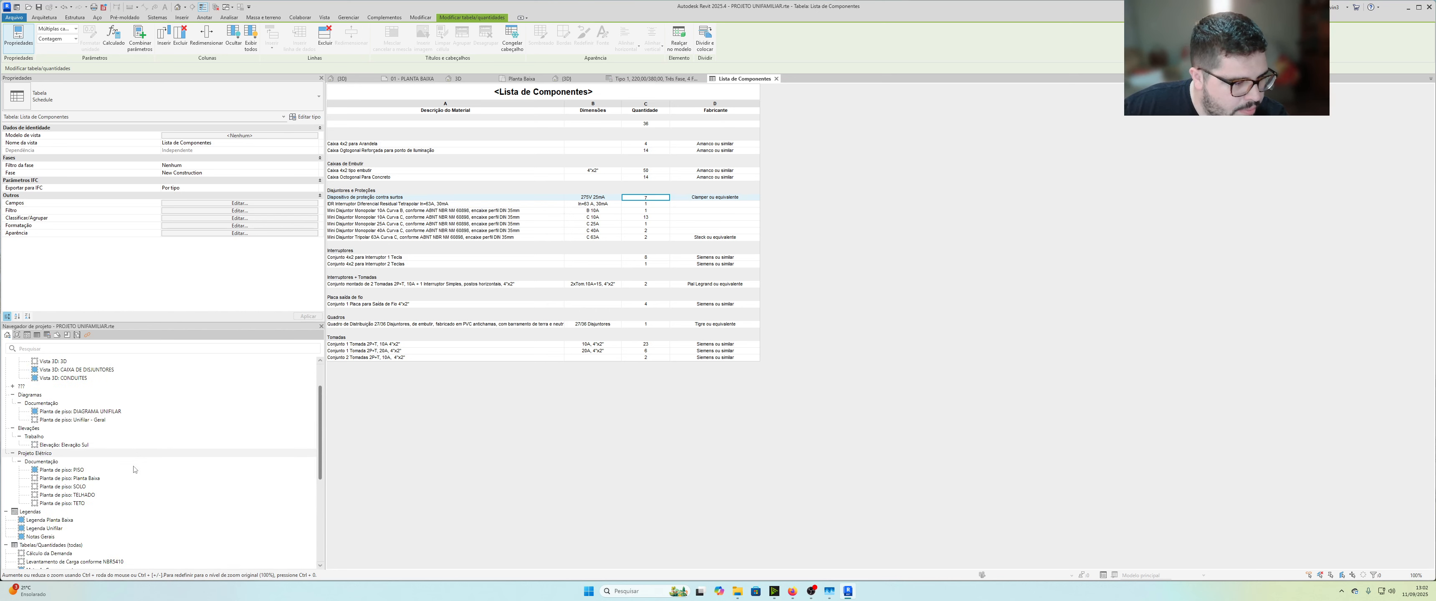
scroll(137, 470, down, 3)
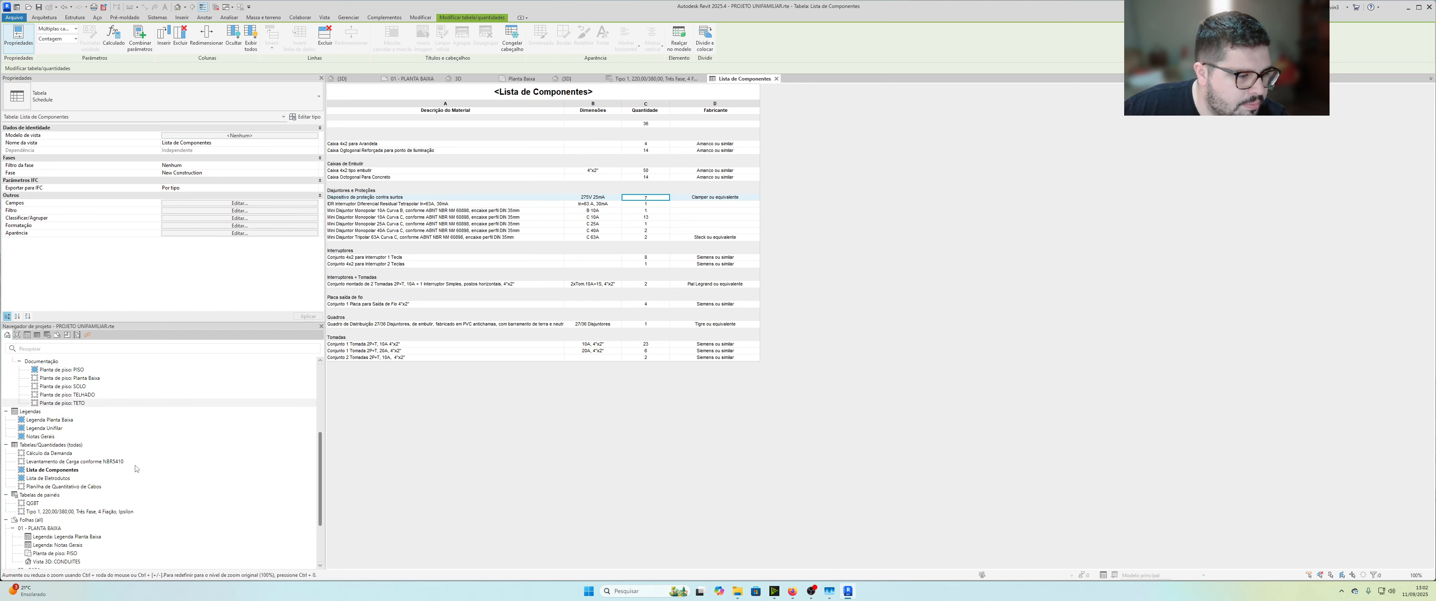
click(117, 504)
double_click(116, 505)
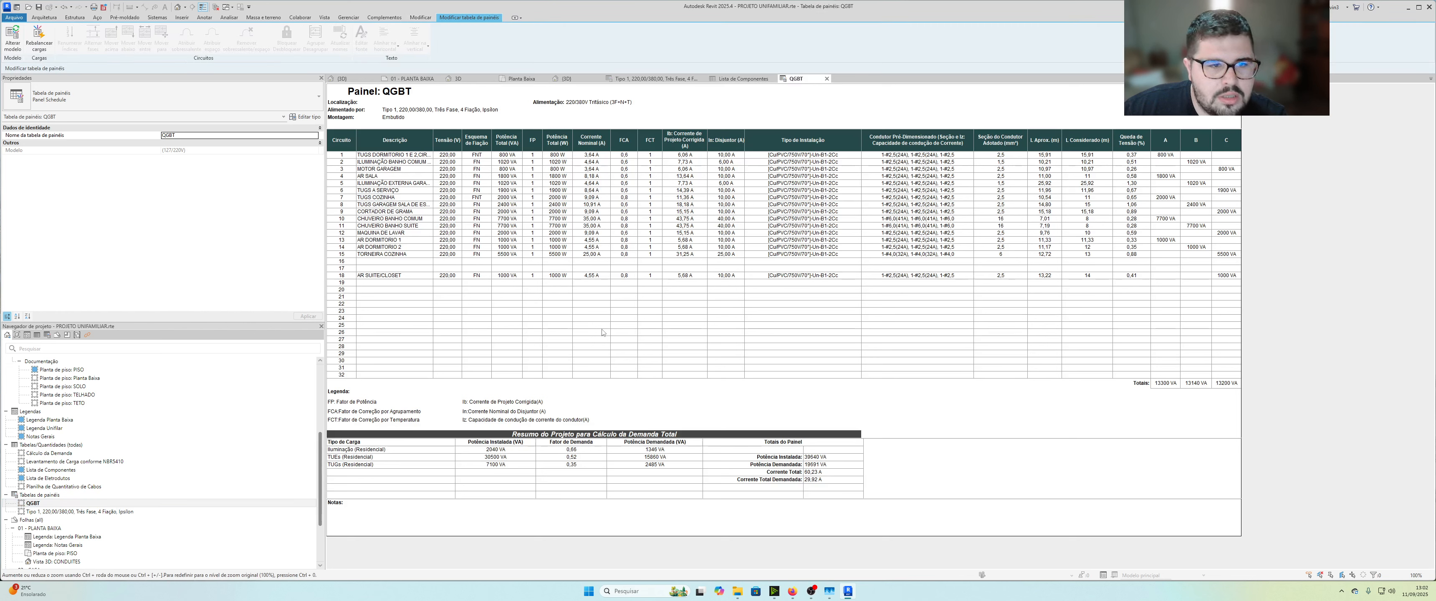
Step: Inspect the QGBT board's breakers, IDR and surge protectors in the CAIXA DE DISJUNTORES 3D view
scroll(67, 482, up, 2)
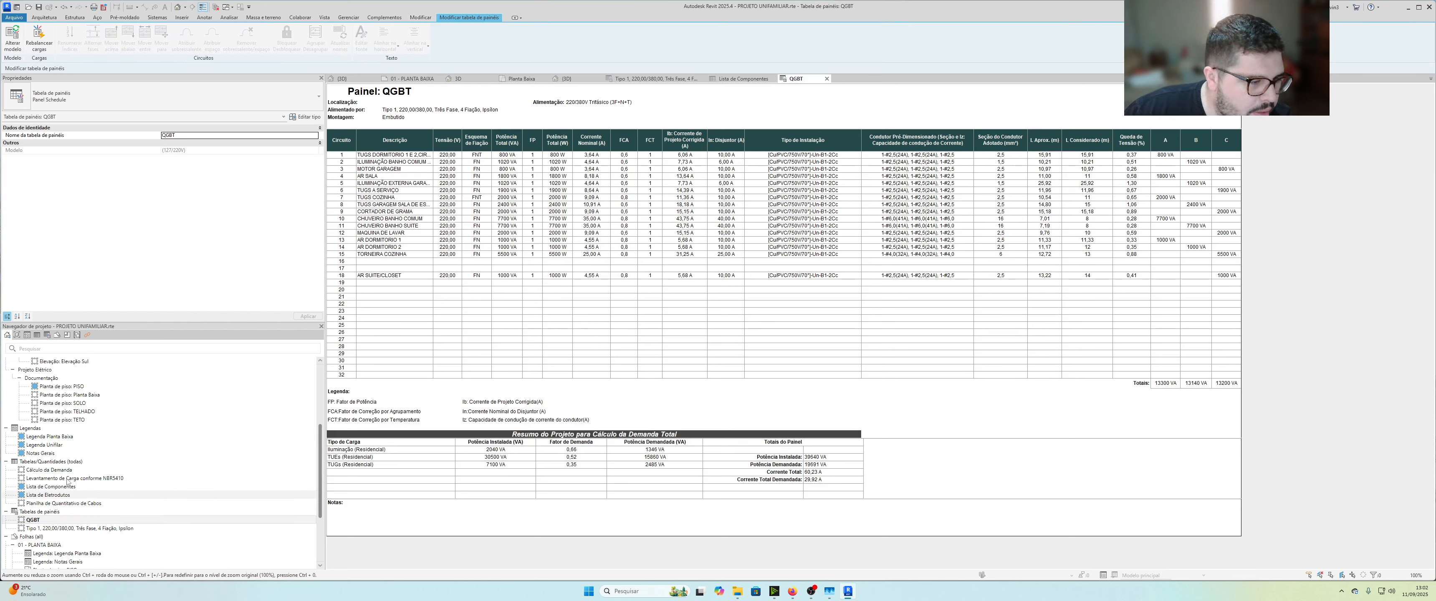
scroll(67, 483, up, 4)
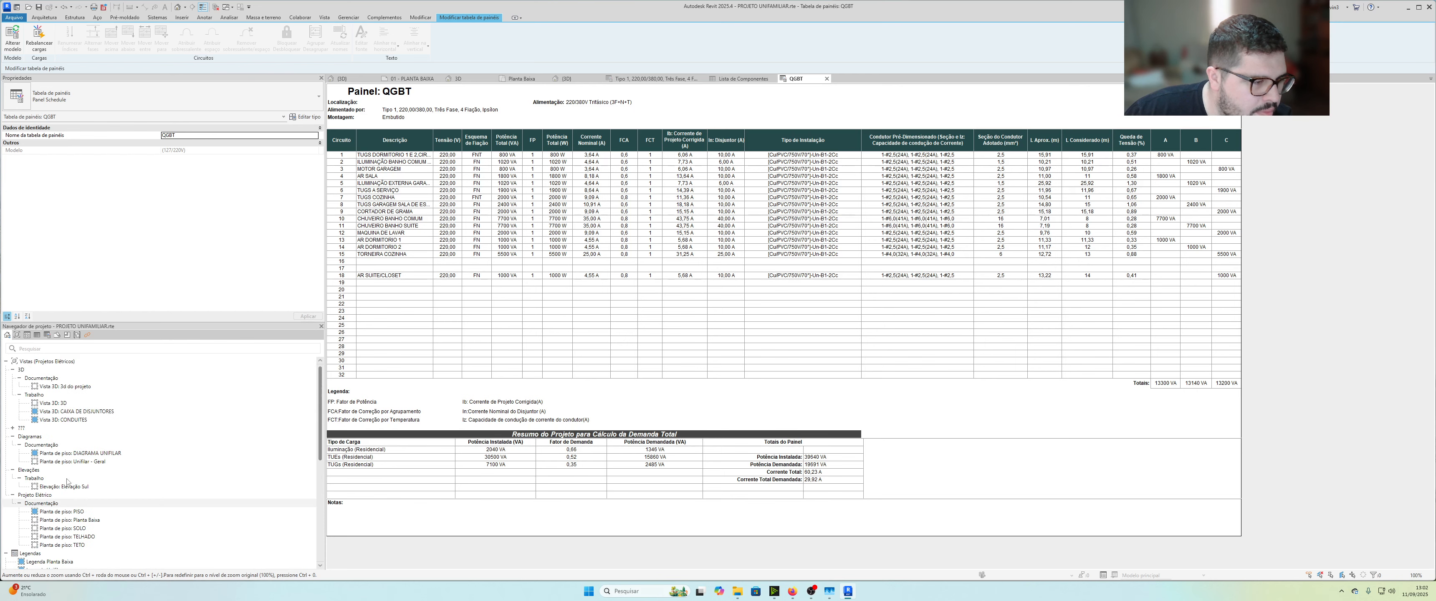
double_click(94, 412)
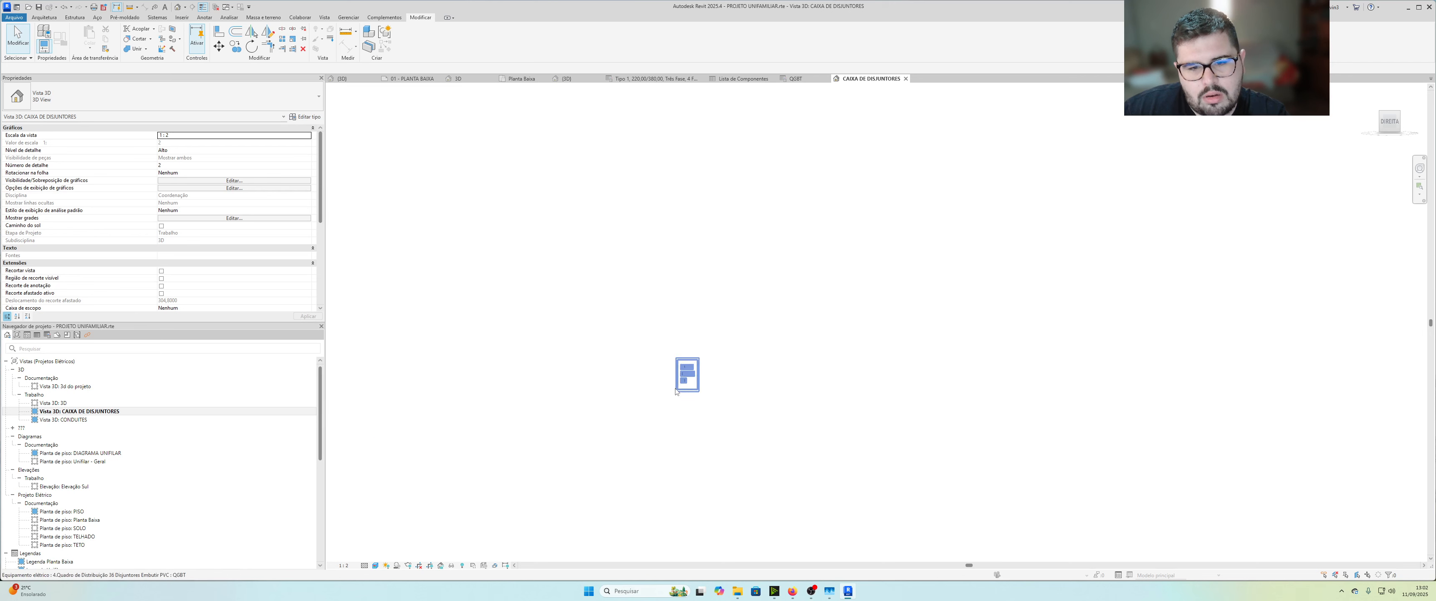
scroll(691, 378, up, 8)
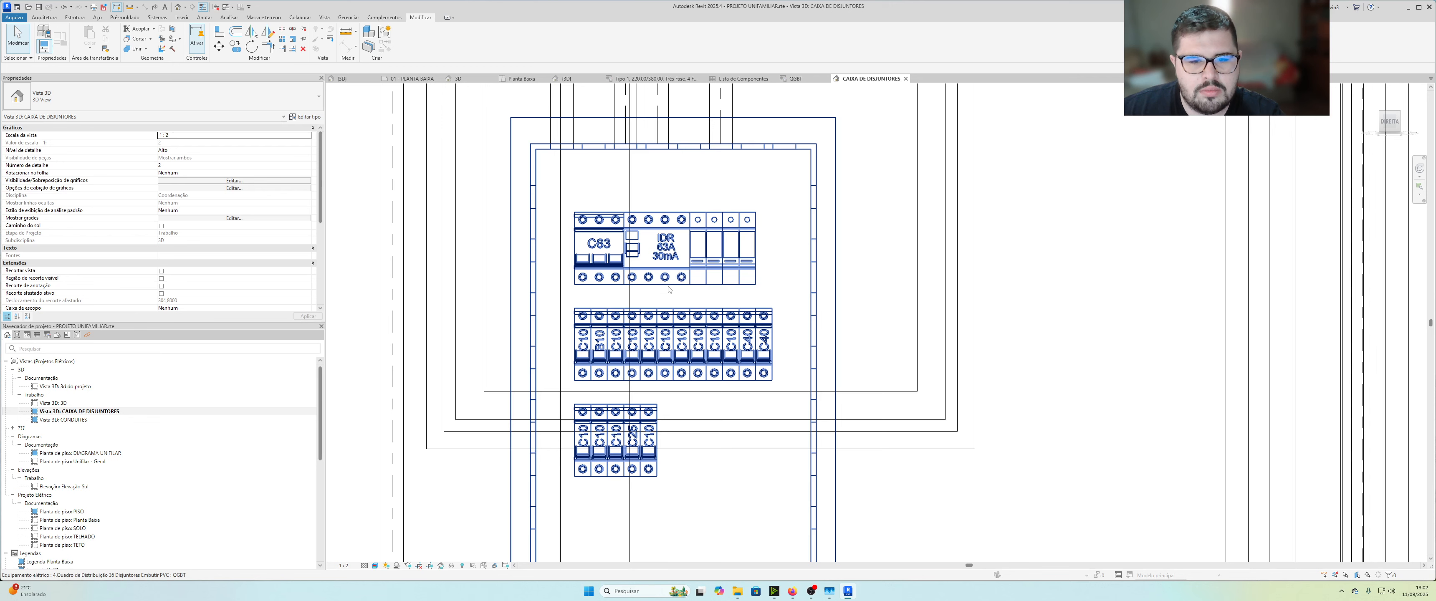
scroll(669, 290, down, 2)
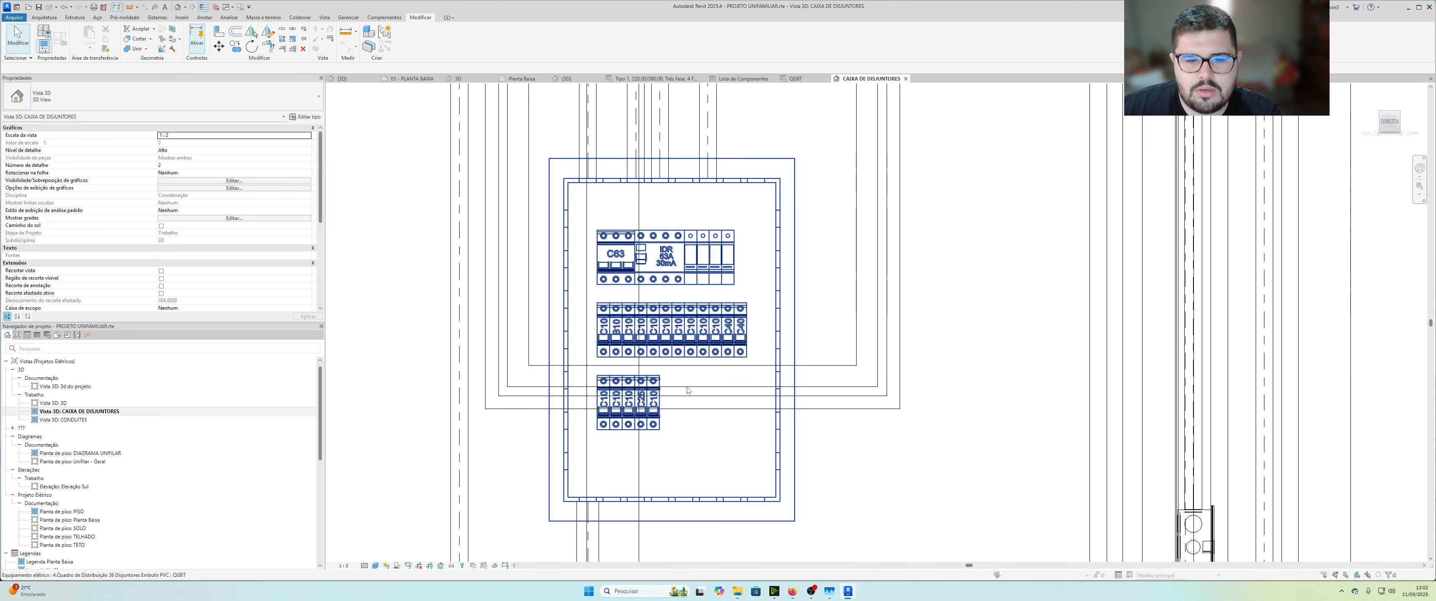
scroll(599, 347, down, 6)
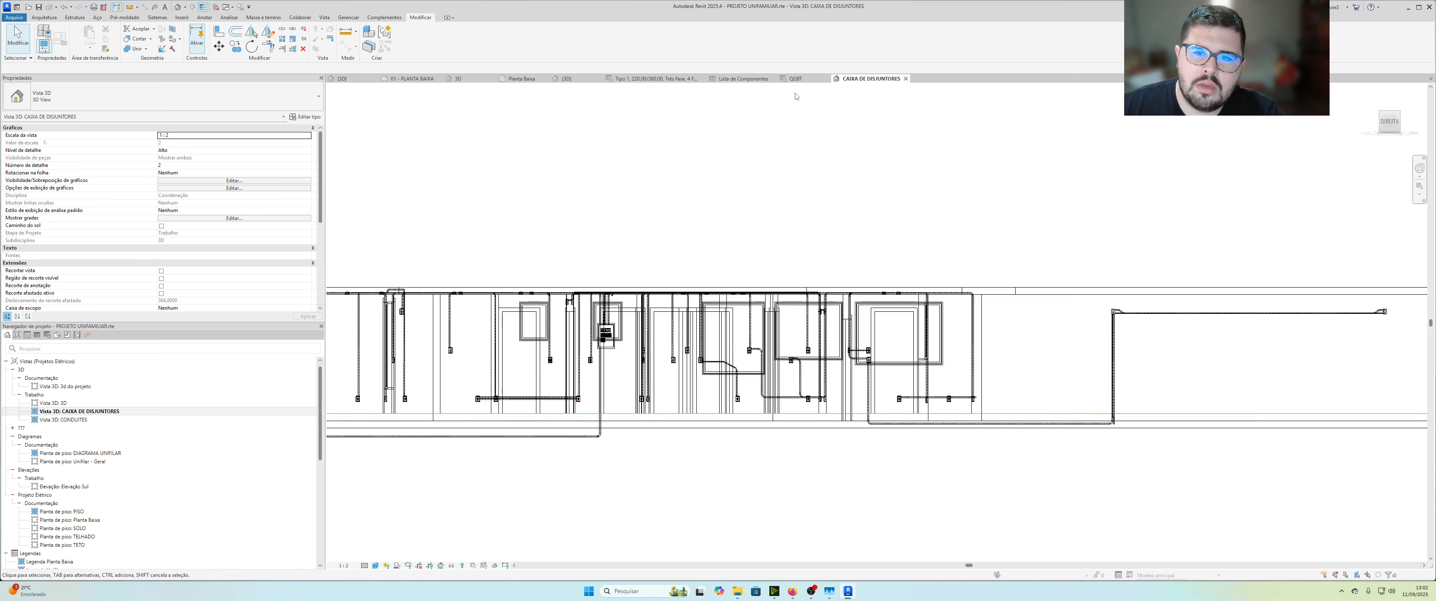
Step: Return to the Planta Baixa floor plan, clear the pole selection and show the whole house
click(796, 78)
click(744, 79)
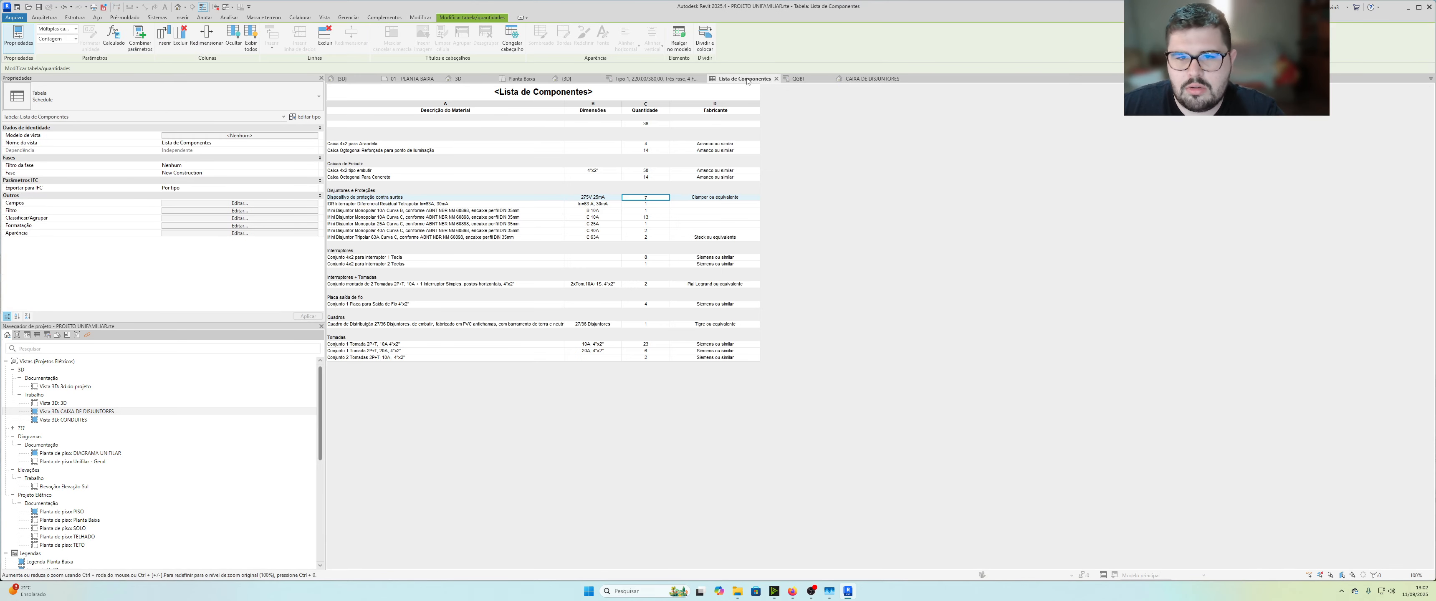
click(655, 78)
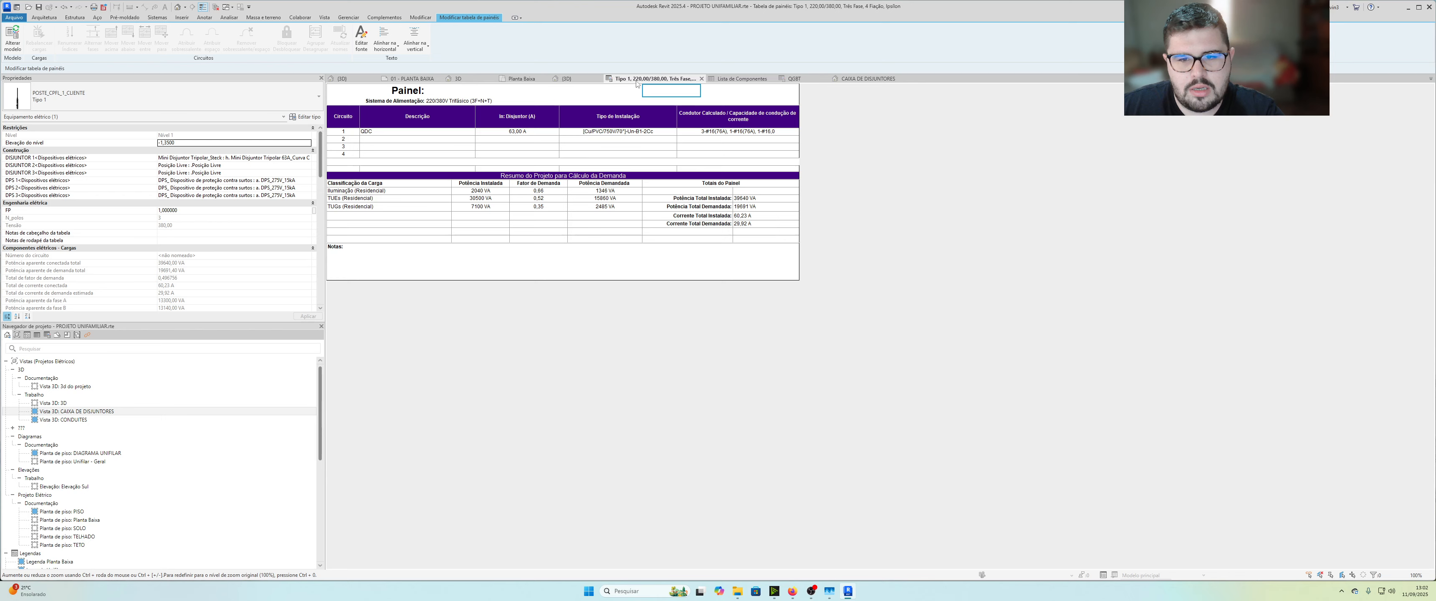
click(567, 78)
click(521, 79)
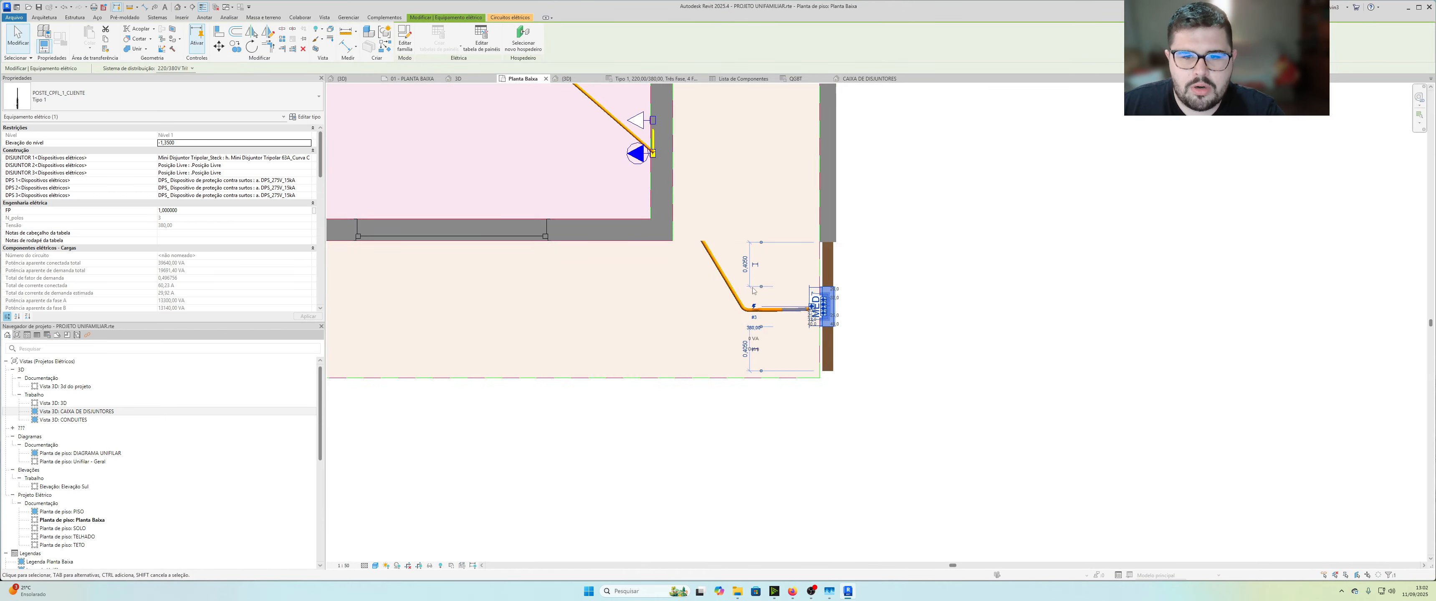
scroll(757, 282, down, 2)
middle_drag(800, 214, 878, 397)
scroll(870, 398, down, 1)
click(487, 184)
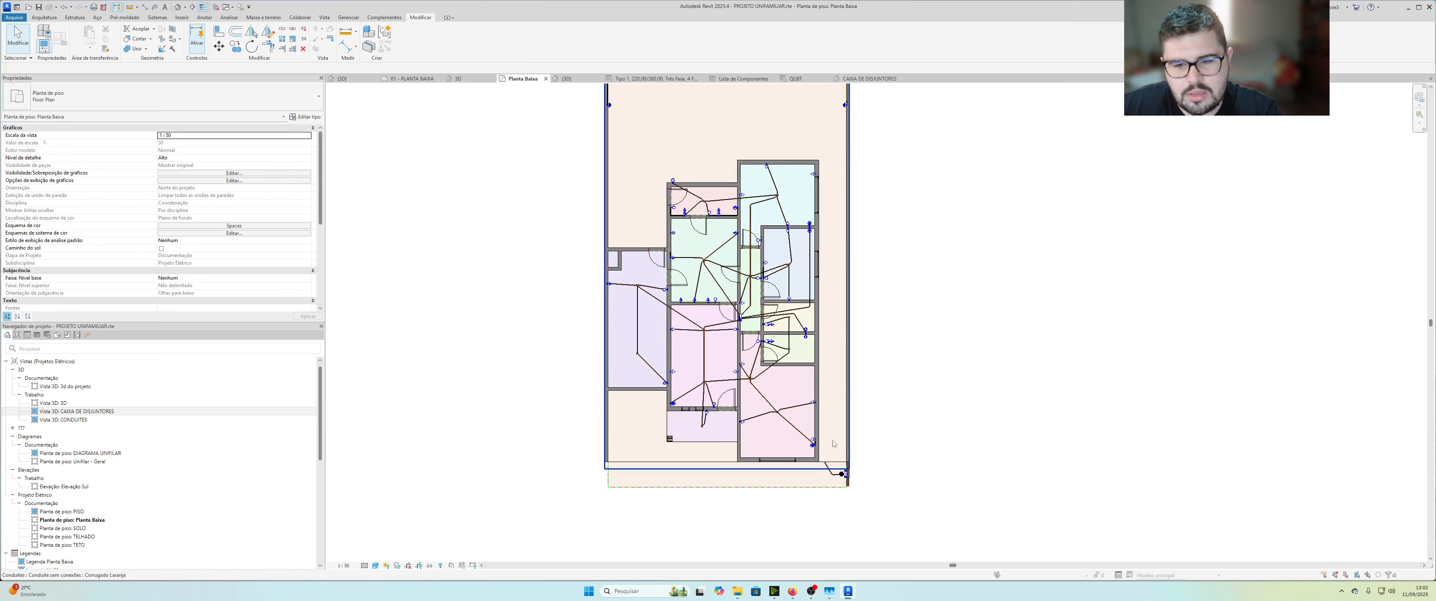
Step: Examine the CPFL pole and its conduit at the front corner of the plot in the floor plan
scroll(849, 463, up, 2)
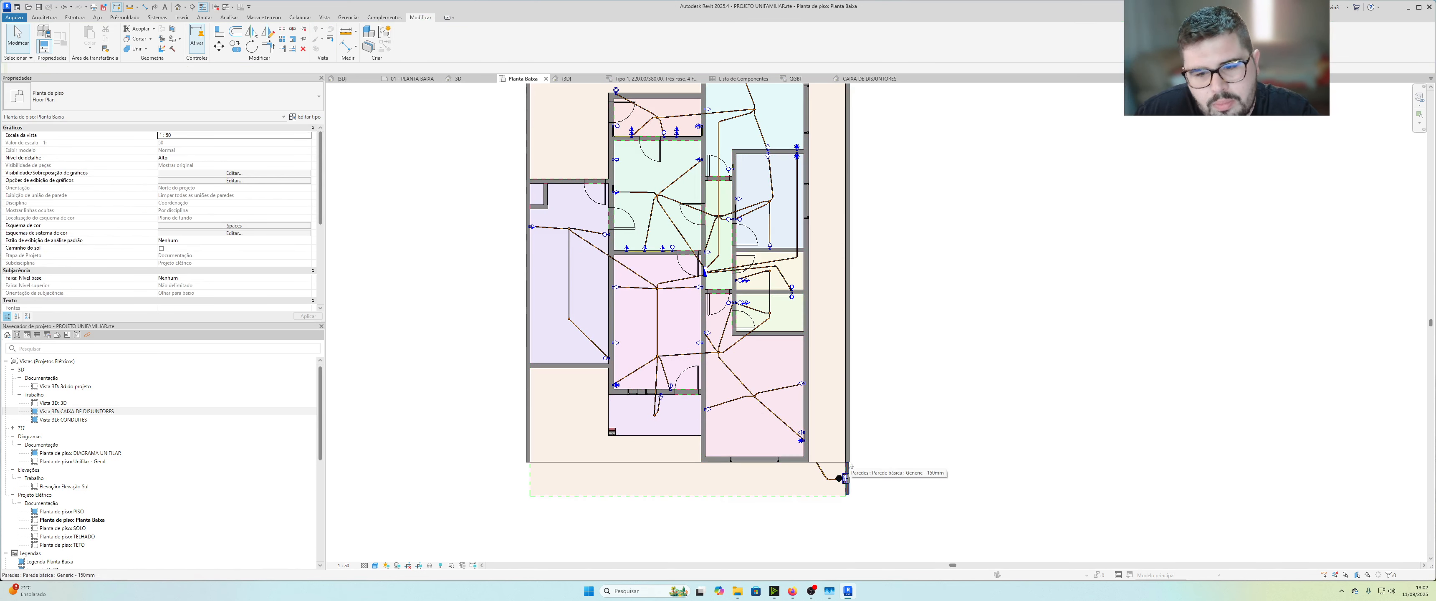
scroll(847, 480, up, 1)
middle_drag(848, 483, 864, 471)
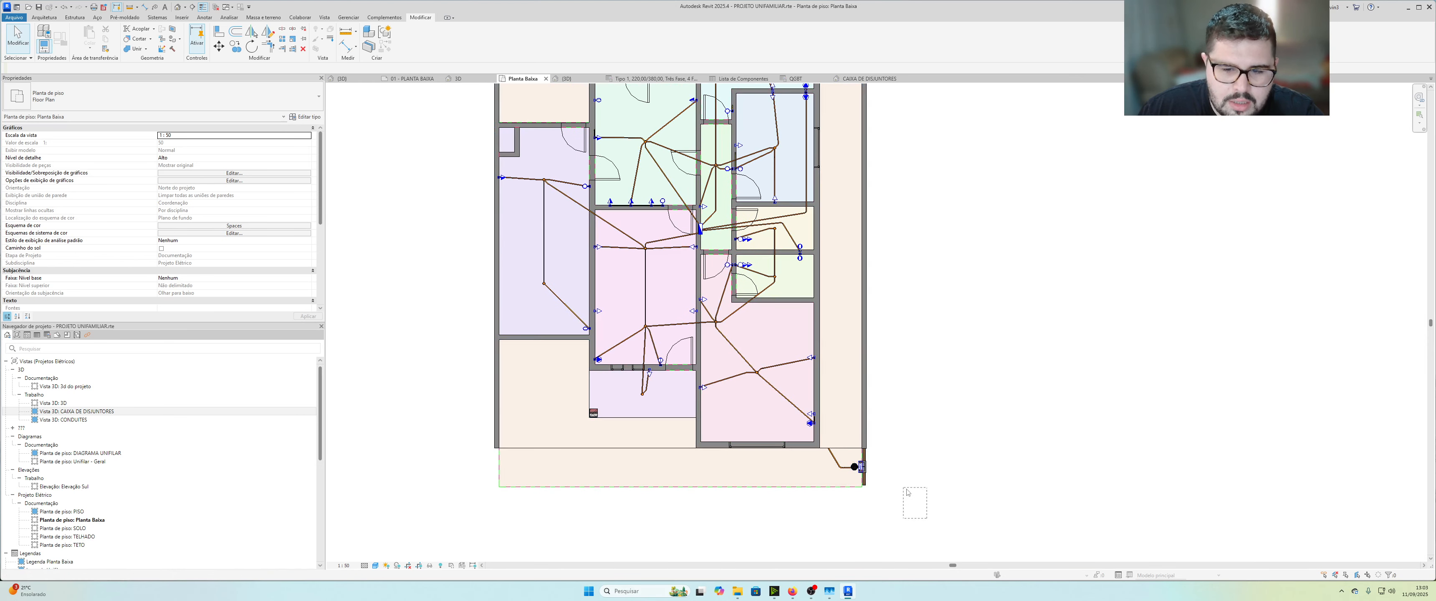
scroll(908, 493, up, 2)
middle_drag(907, 491, 971, 455)
scroll(970, 454, up, 1)
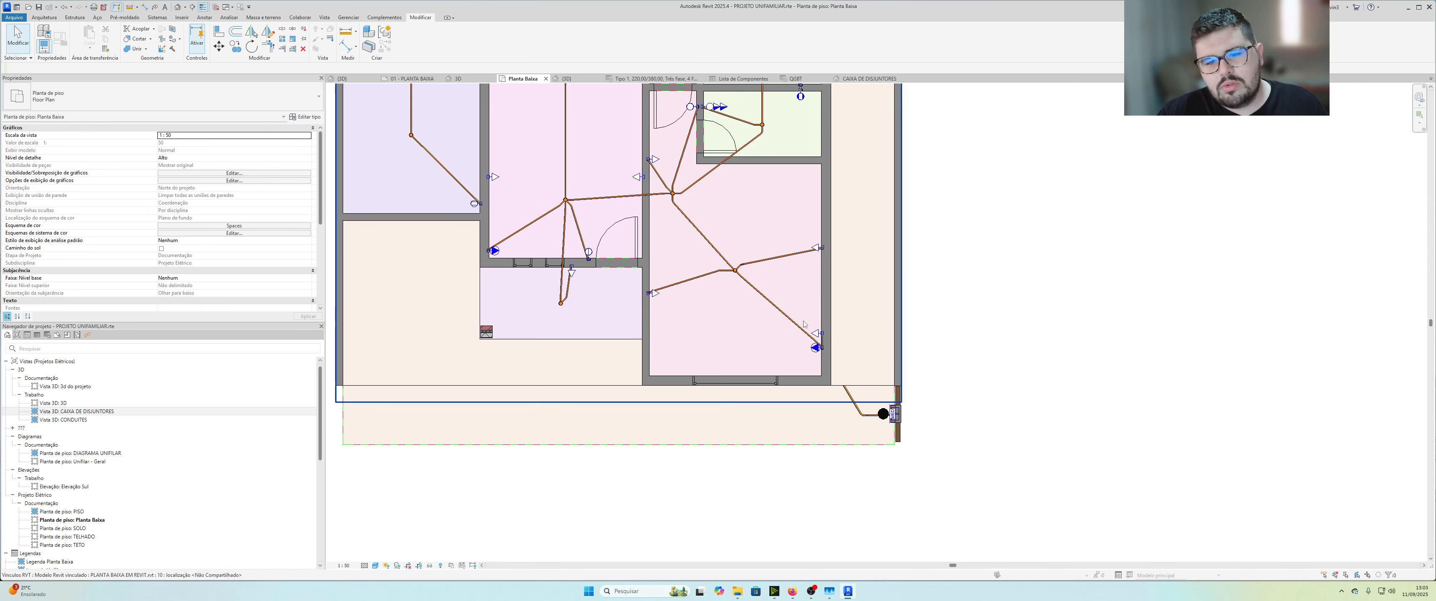
Step: Inspect the properties of the front room's outlet, the conduit bend near the panel and the Saída de Fio power point
click(818, 334)
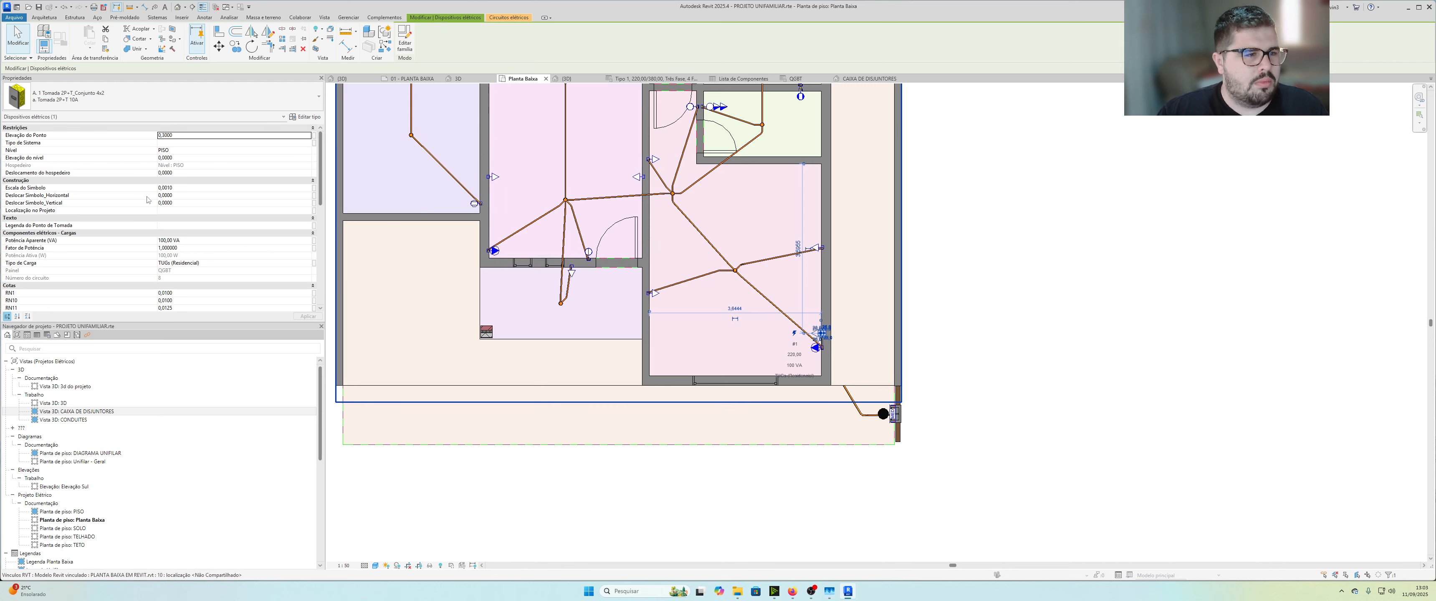
middle_drag(697, 223, 746, 383)
click(699, 211)
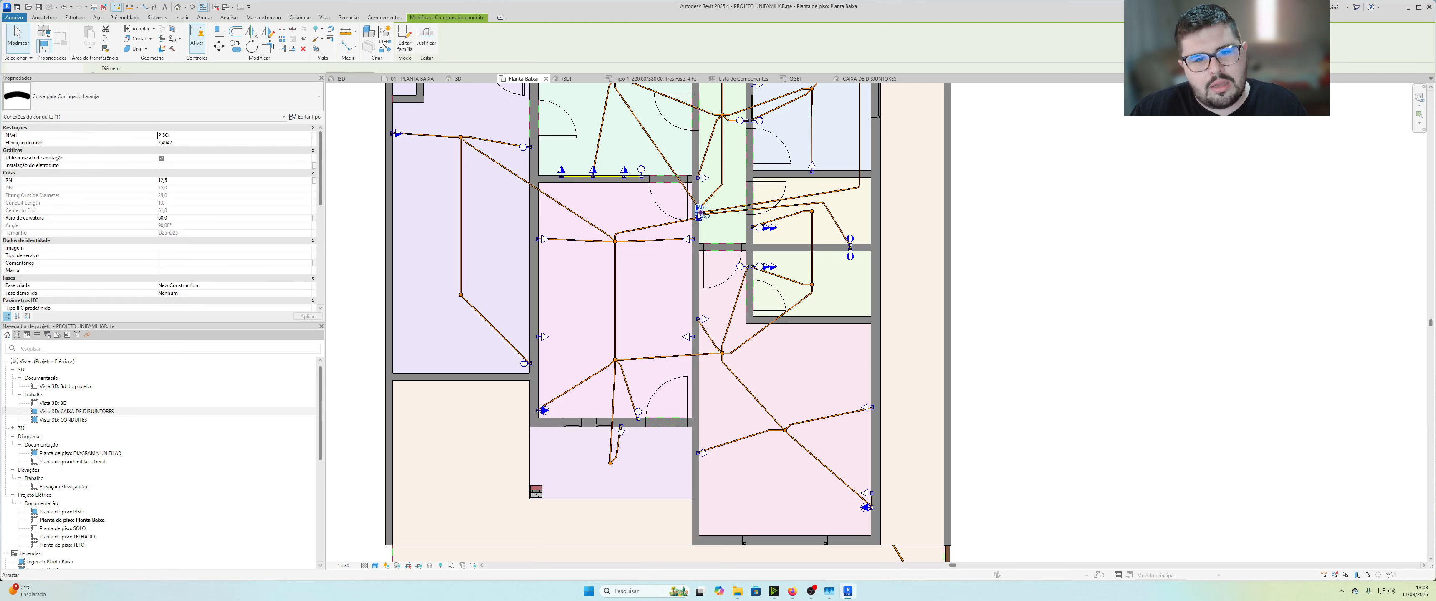
click(524, 365)
Step: Review the conduit routes and electrical points through the house's rooms and back to the CPFL pole in the floor plan
middle_drag(576, 347, 612, 496)
scroll(578, 215, up, 2)
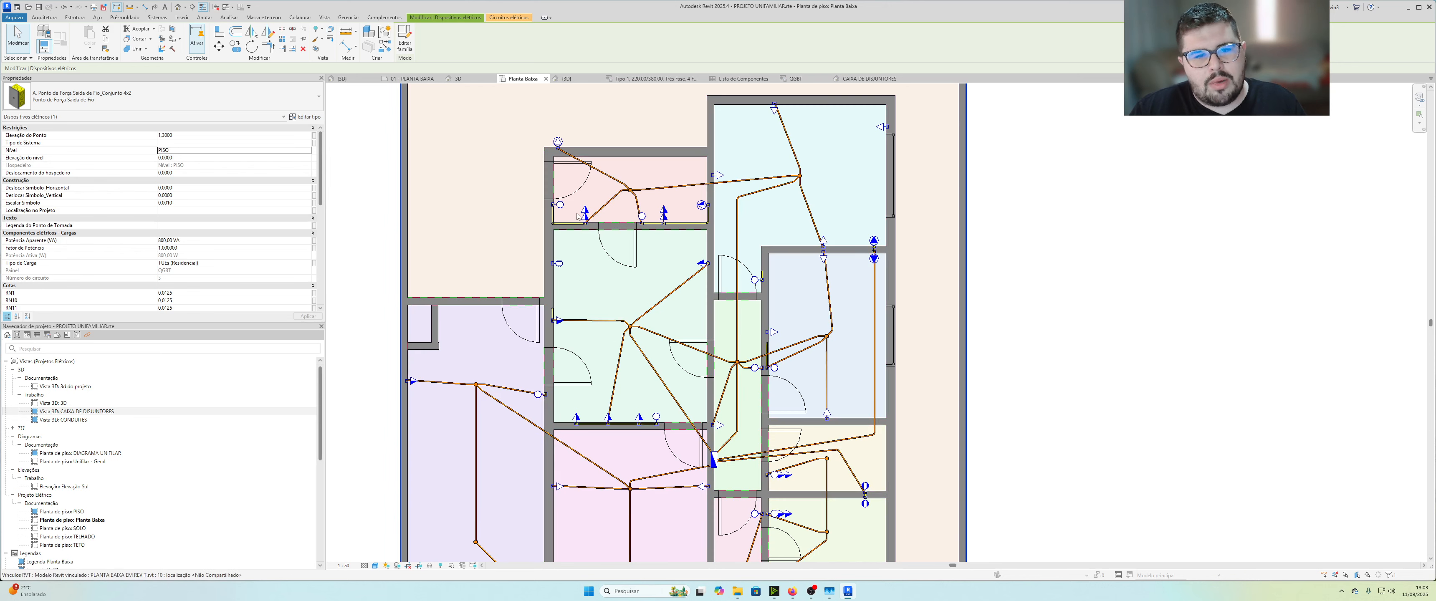
middle_drag(663, 253, 625, 276)
scroll(625, 276, down, 2)
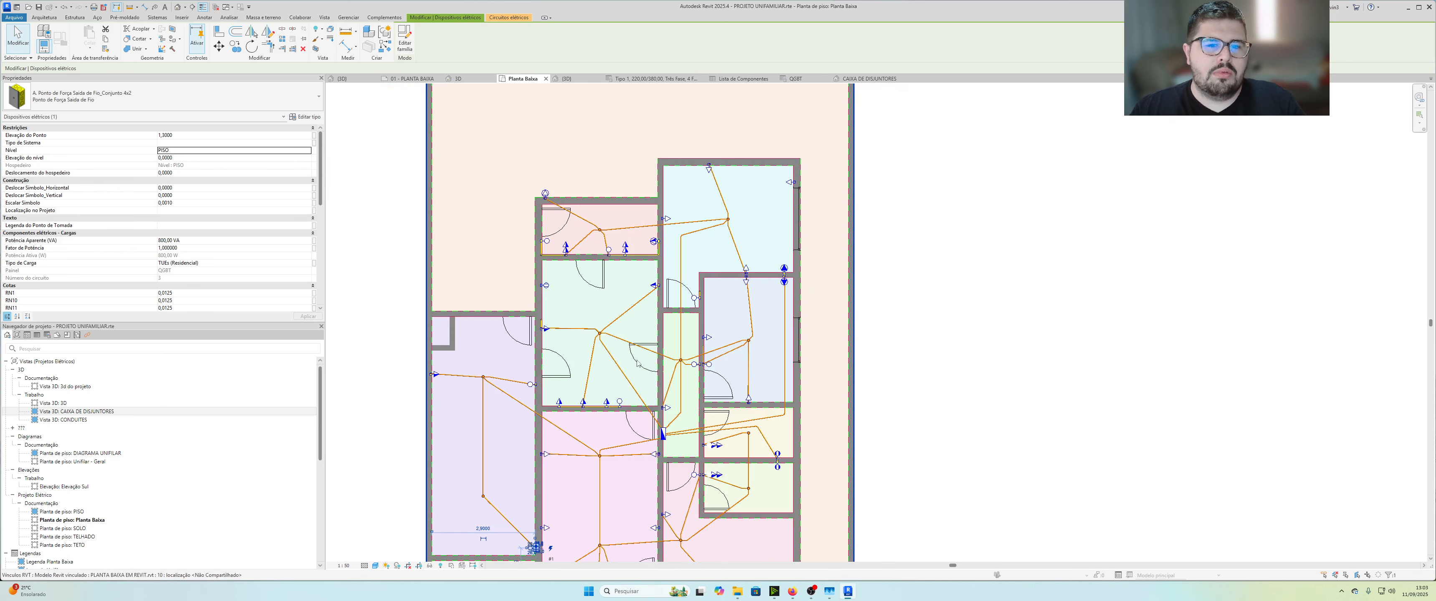
middle_drag(638, 359, 649, 259)
middle_drag(706, 344, 706, 311)
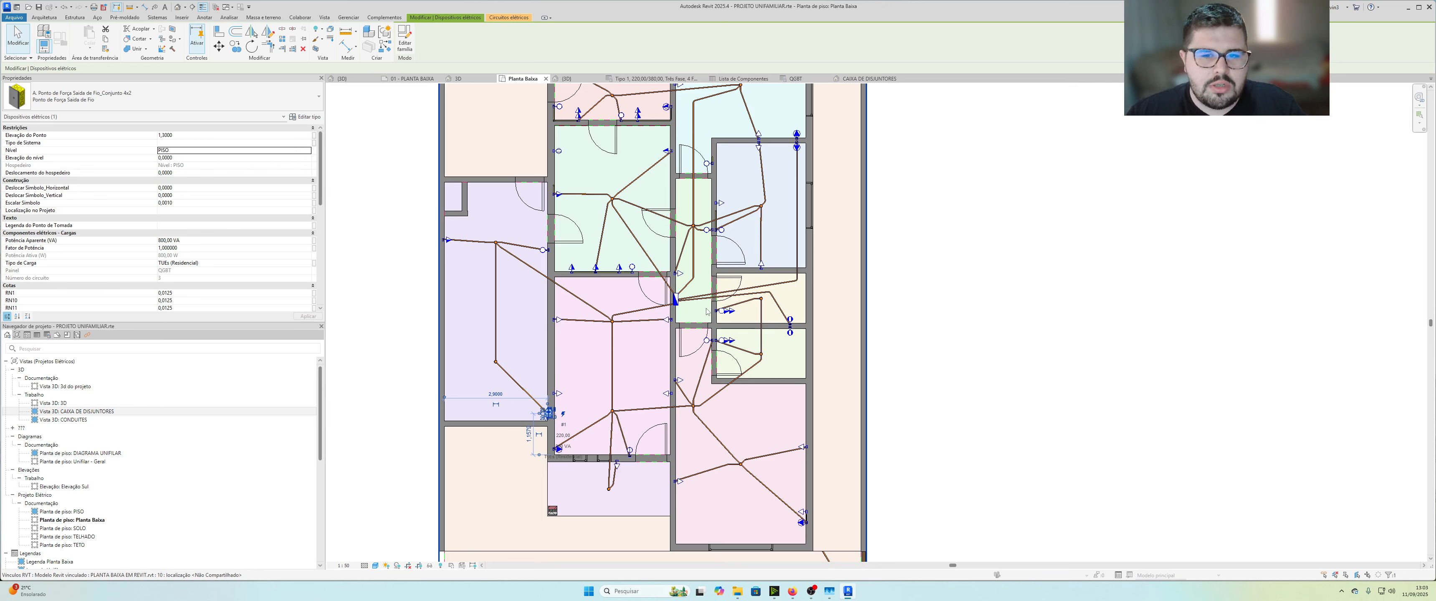
middle_drag(1013, 293, 1029, 202)
middle_drag(941, 501, 942, 399)
scroll(942, 399, up, 1)
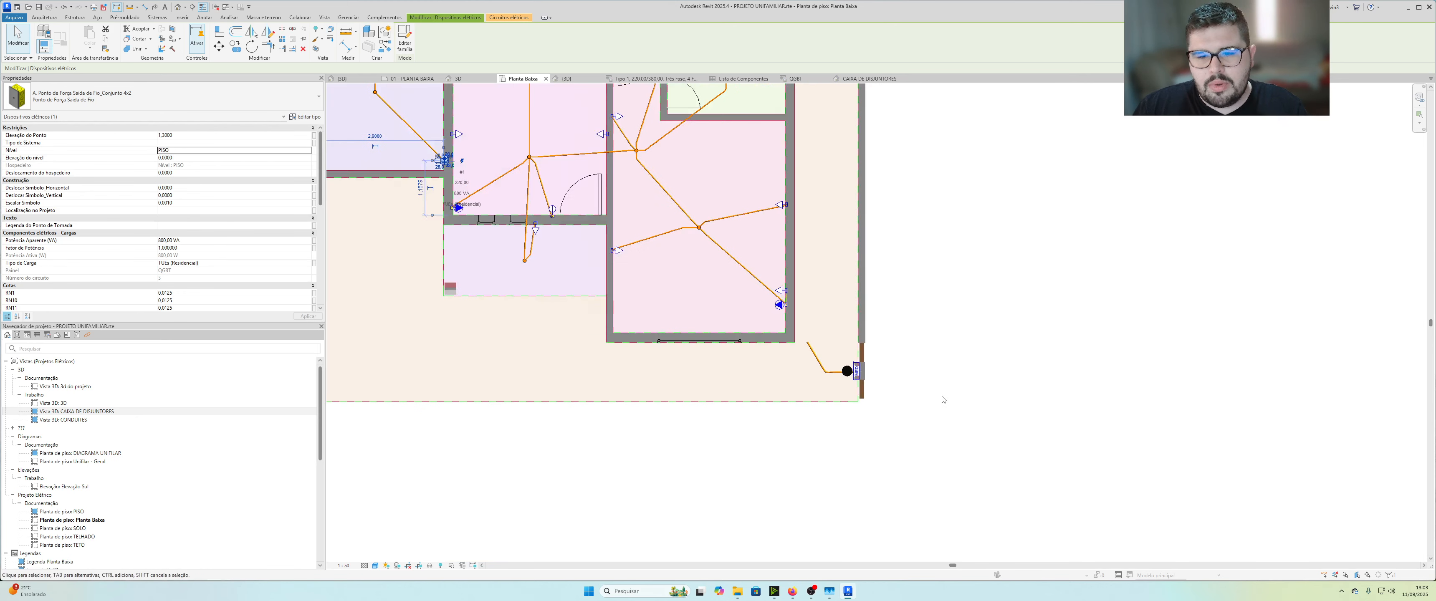
scroll(942, 399, up, 1)
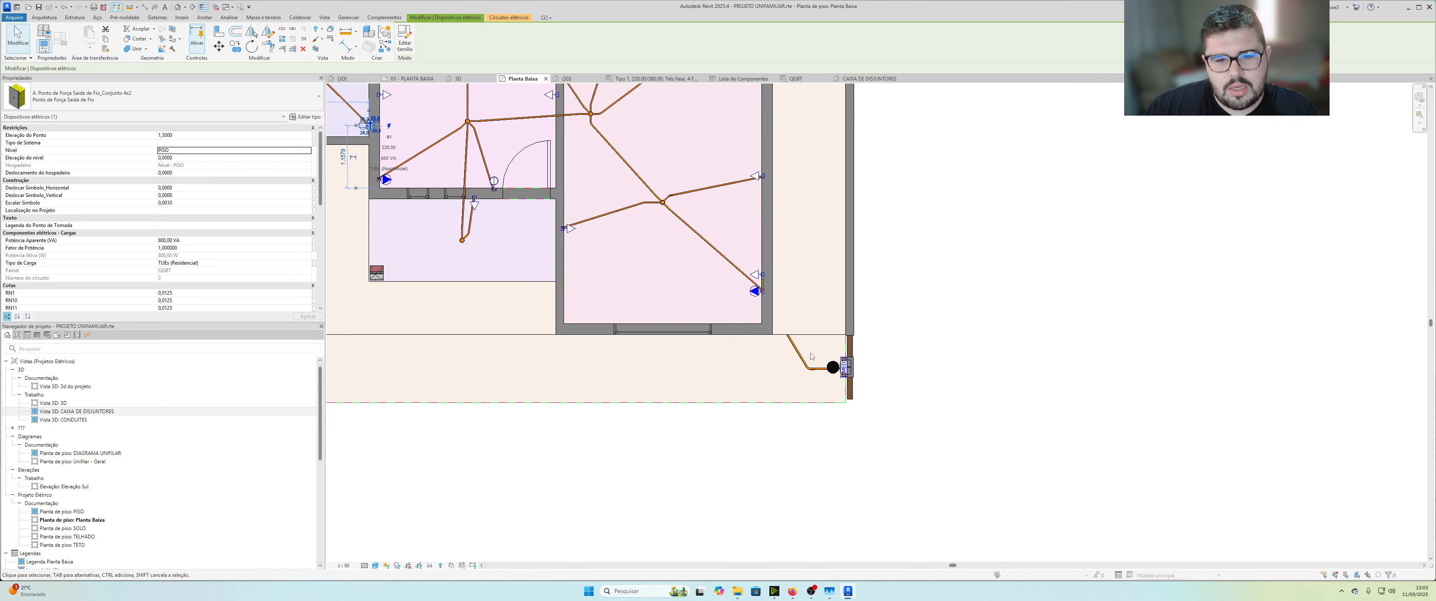
middle_drag(758, 293, 780, 317)
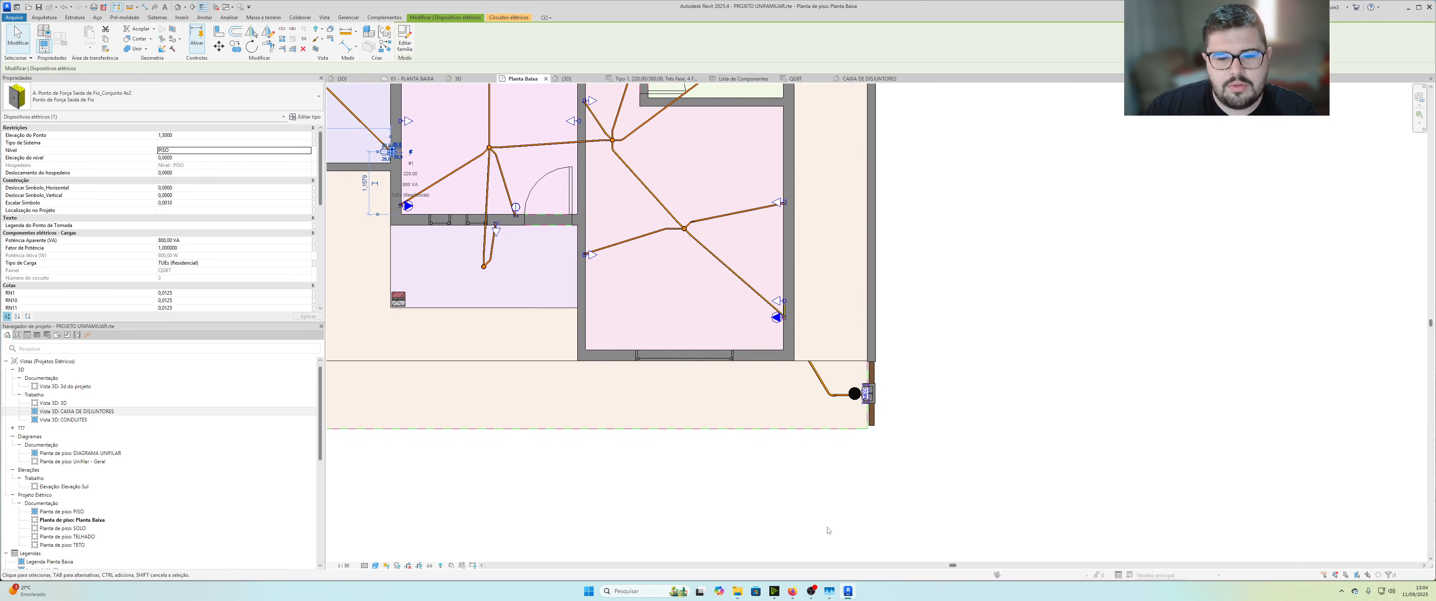
click(811, 592)
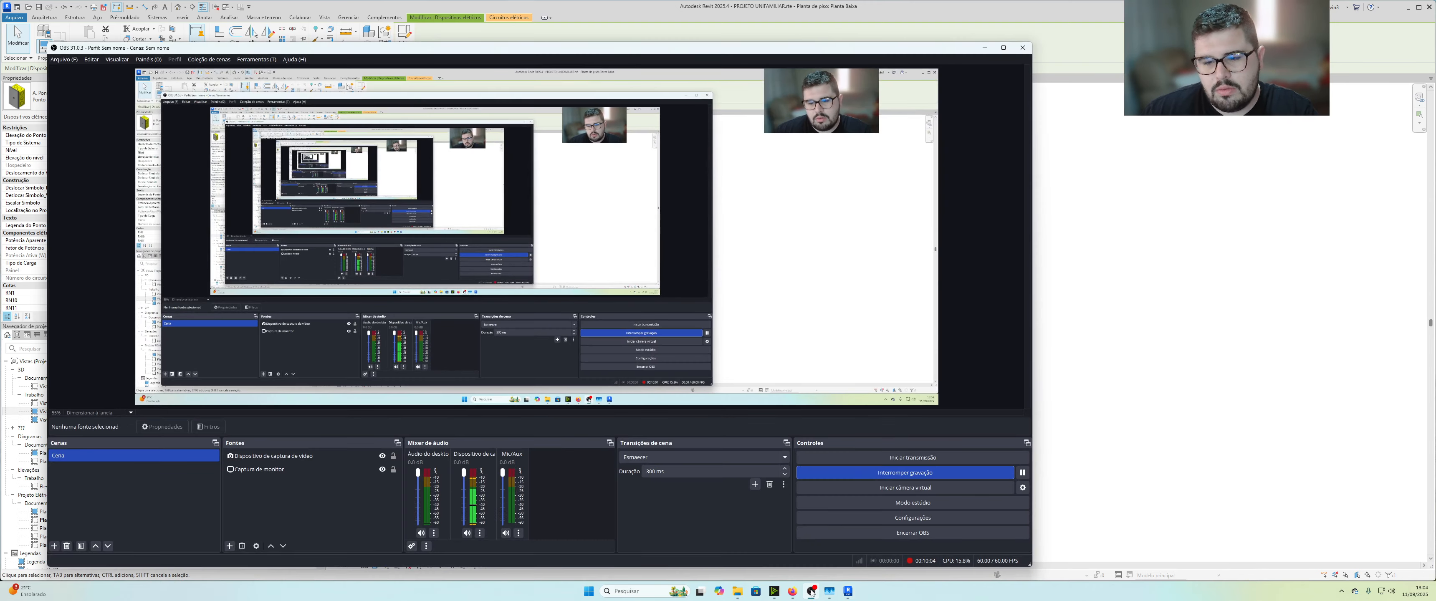